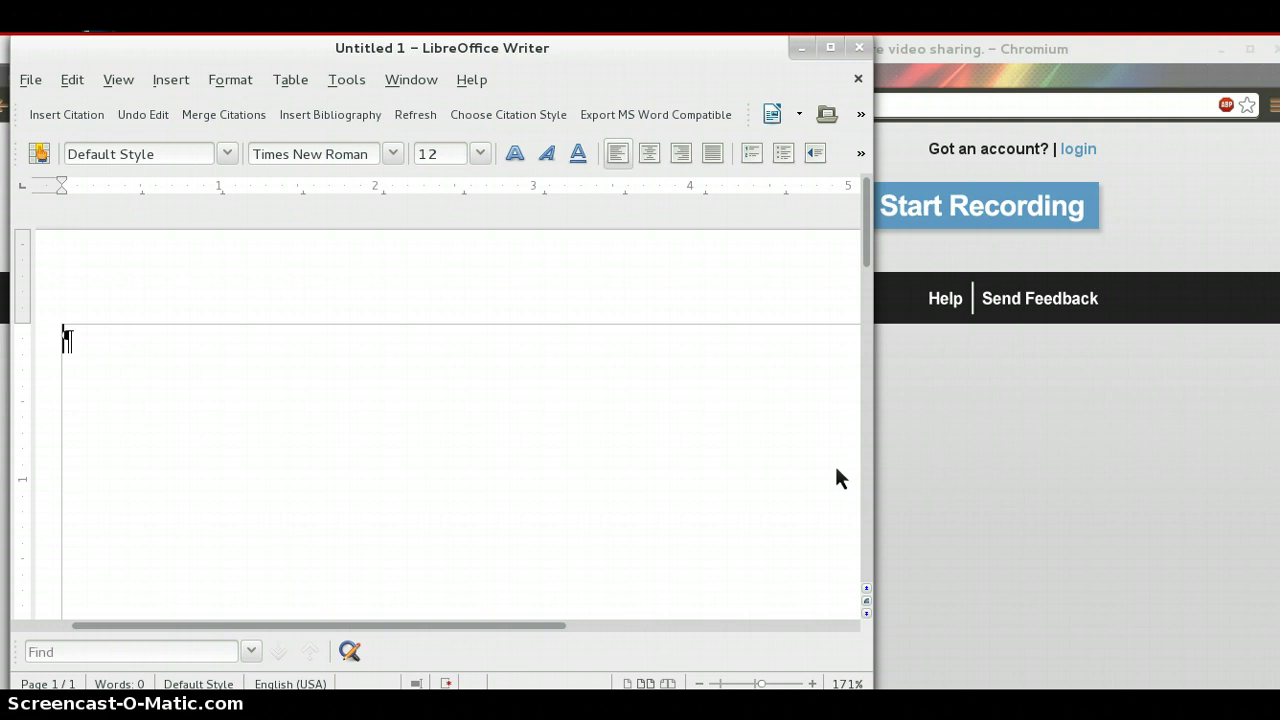
# Open 'standar syllabus td6e.doc' from the File menu's Recent Documents list
pyautogui.hotkey('alt', 'f')
pyautogui.press('Down')
pyautogui.press('Down')
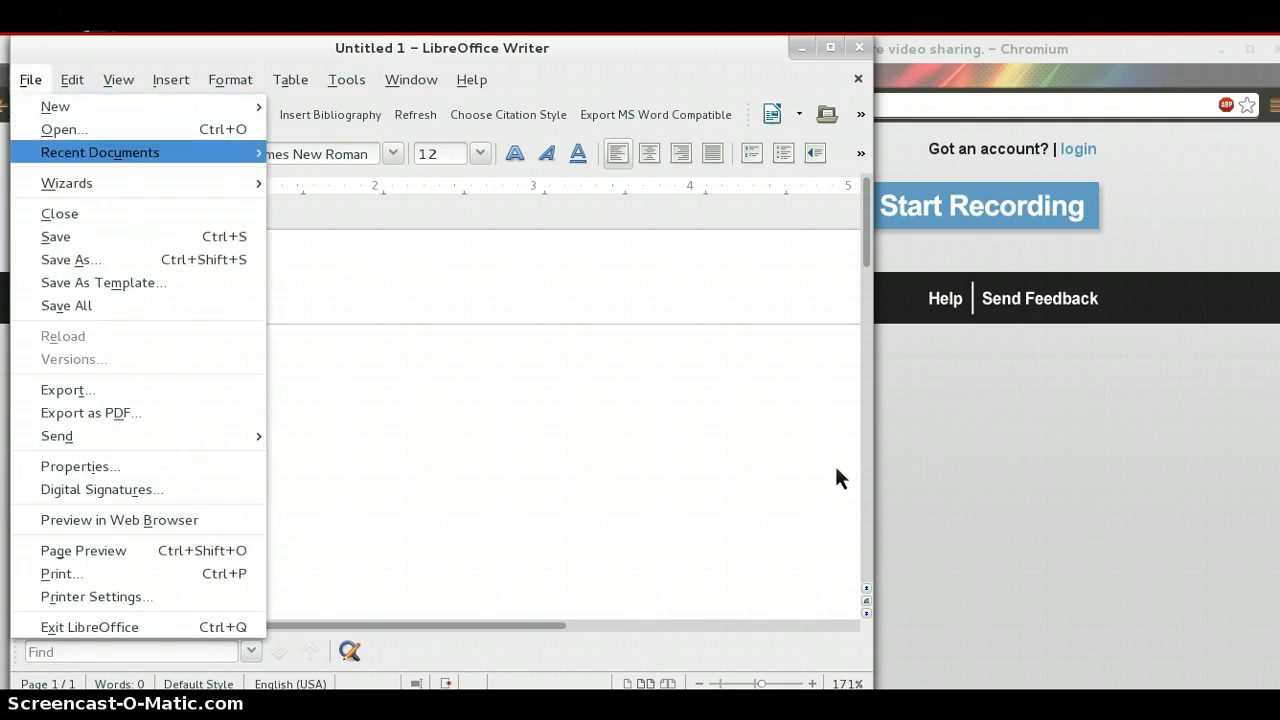
pyautogui.press('Right')
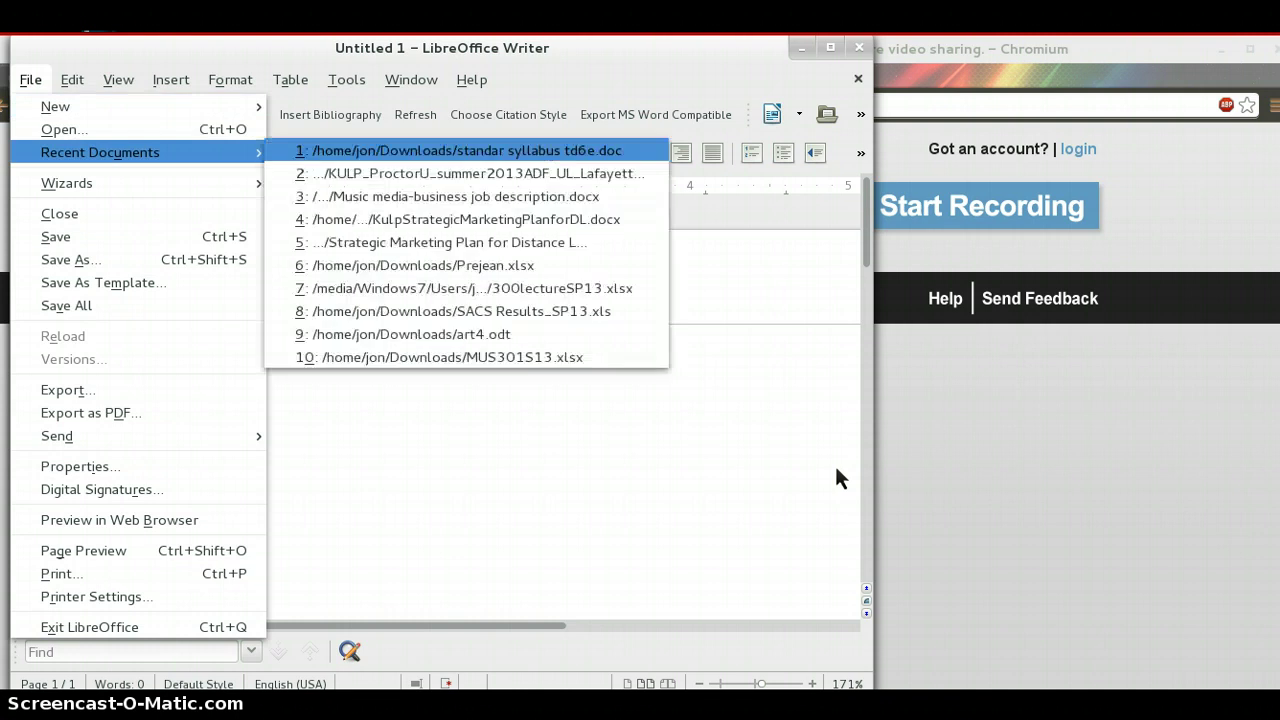
pyautogui.press('Escape')
pyautogui.press('Escape')
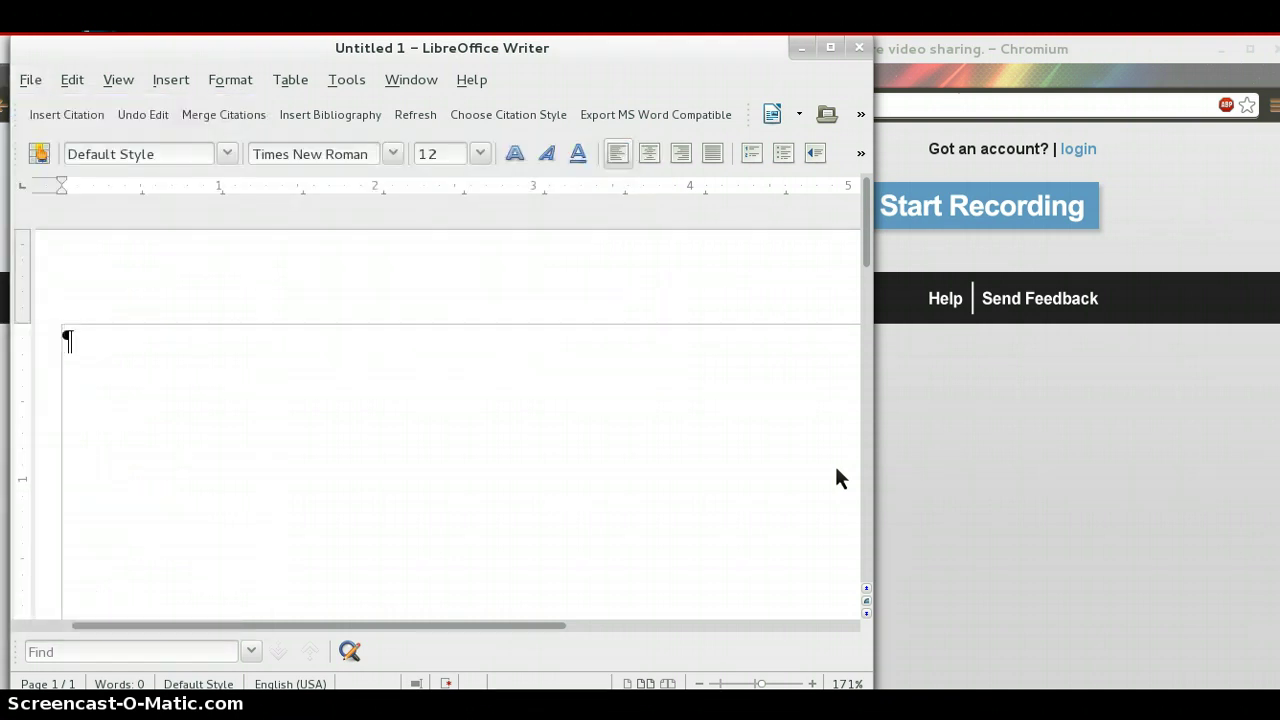
pyautogui.click(723, 407)
pyautogui.scroll(-5, 723, 406)
pyautogui.scroll(5, 723, 406)
pyautogui.hotkey('alt', 'f')
pyautogui.press('Down')
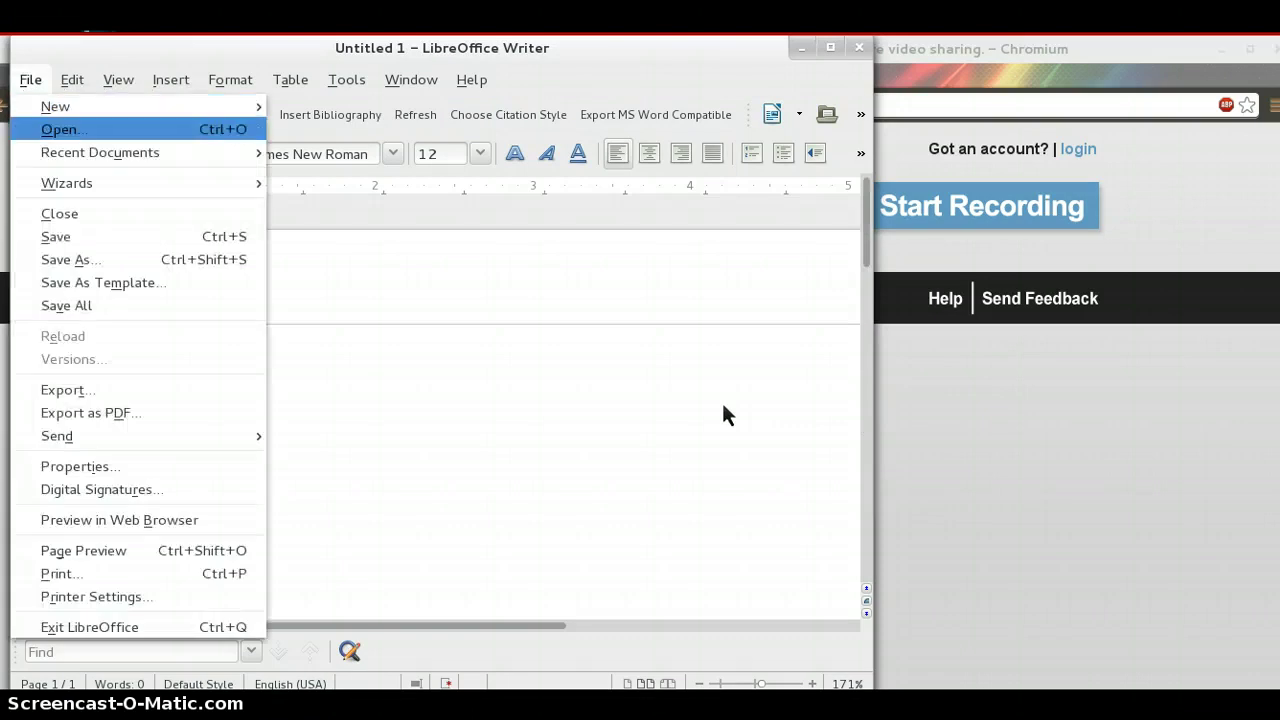
pyautogui.press('Down')
pyautogui.press('Right')
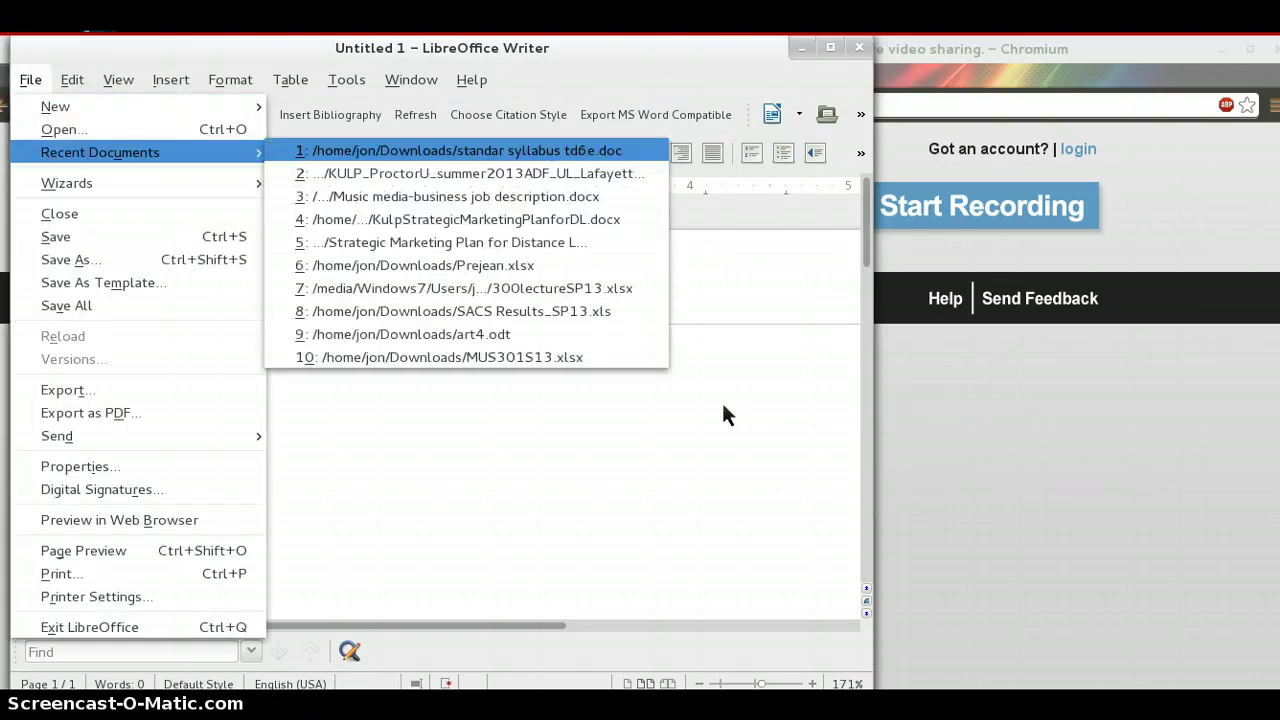
pyautogui.press('Return')
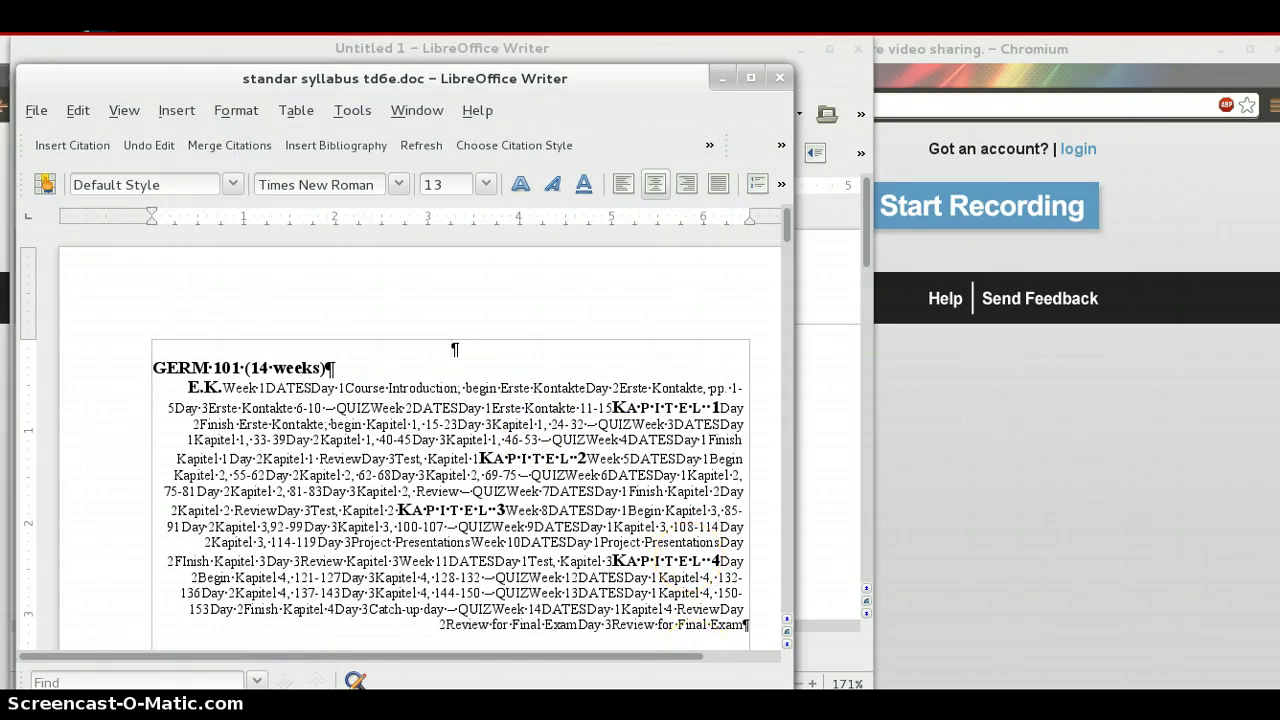
# Test-delete the E.K. initials and Week 1 indent, undo, then select the whole document
pyautogui.scroll(3, 453, 347)
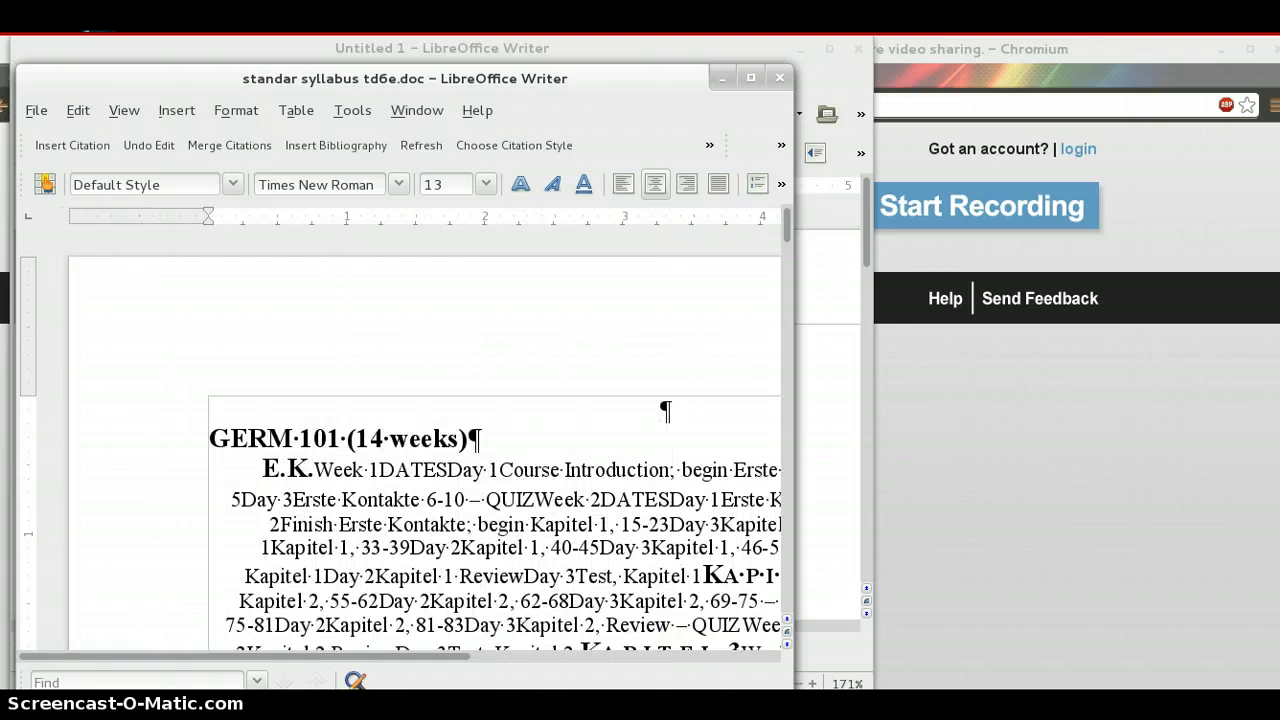
pyautogui.moveTo(405, 662); pyautogui.dragTo(560, 662)
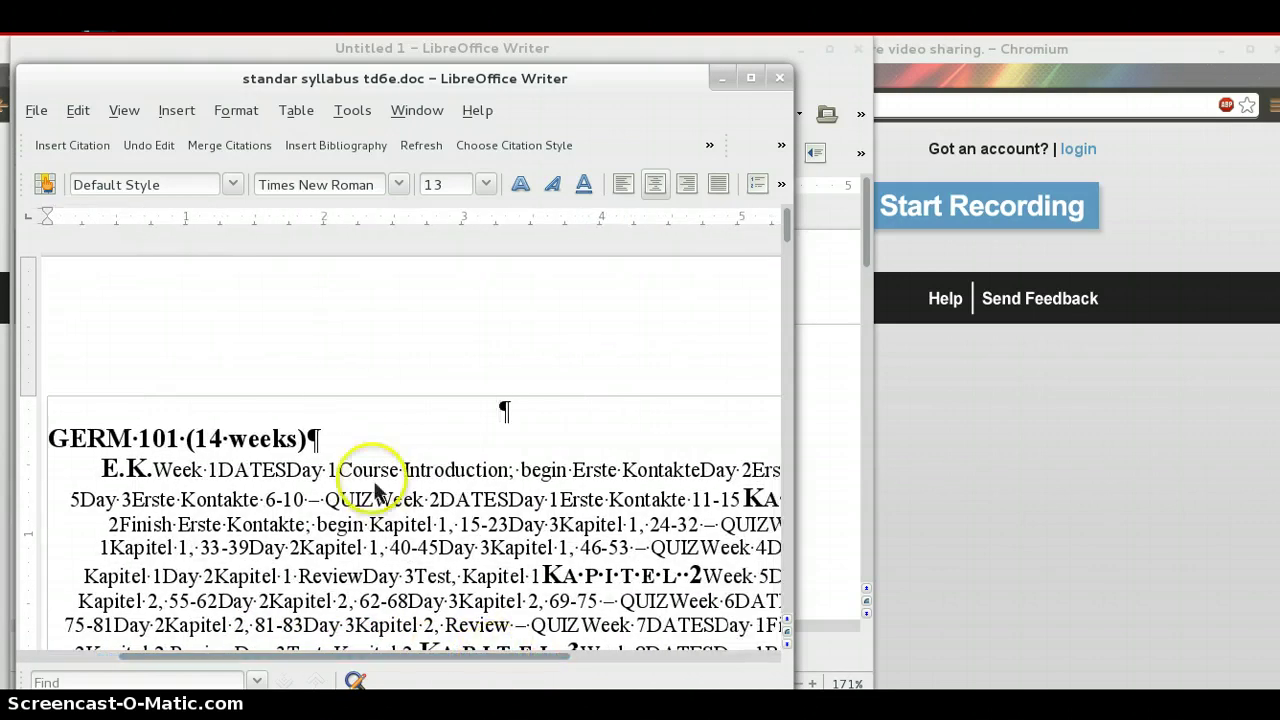
pyautogui.scroll(-3, 350, 395)
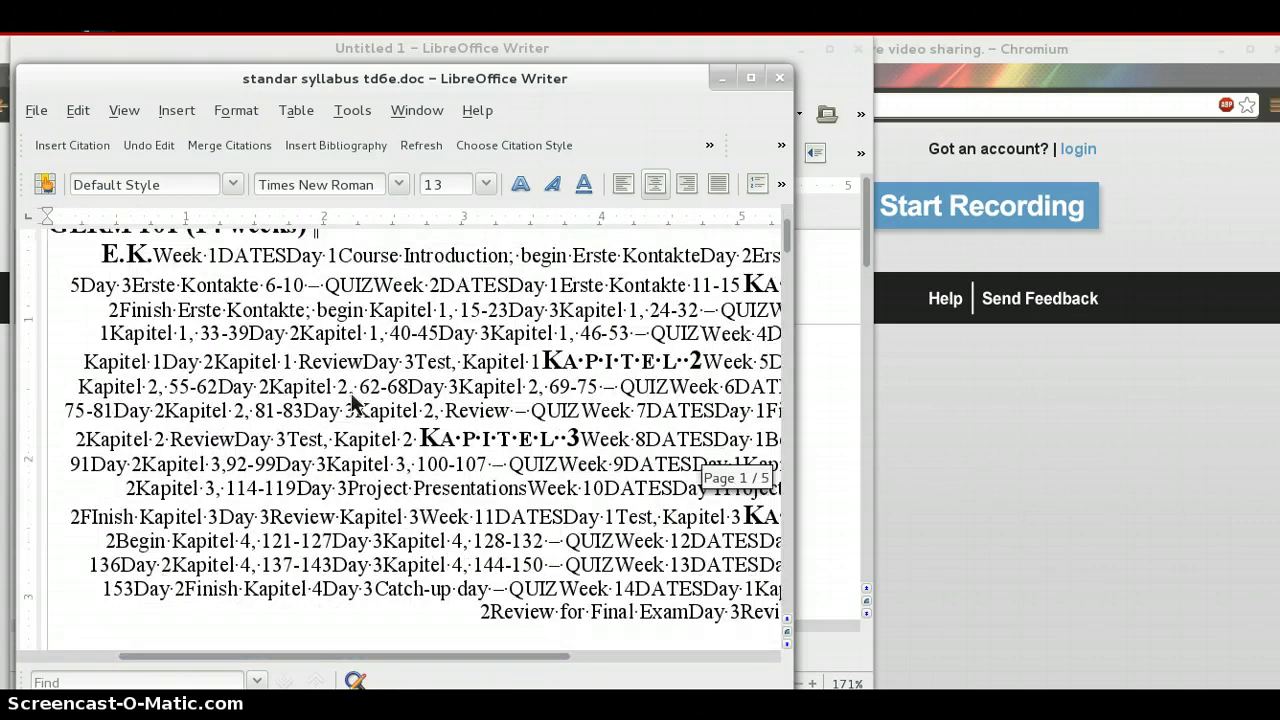
pyautogui.scroll(2, 352, 403)
pyautogui.click(338, 432)
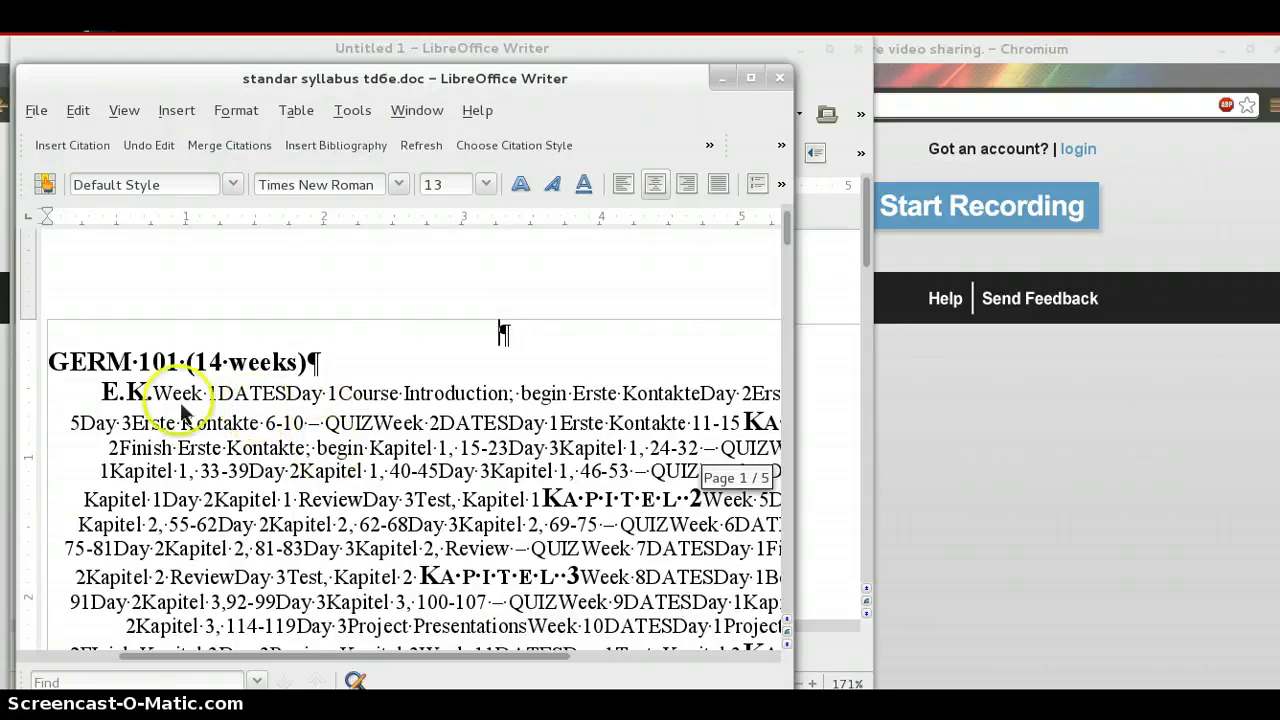
pyautogui.doubleClick(140, 393)
pyautogui.press('Return')
pyautogui.press('Return')
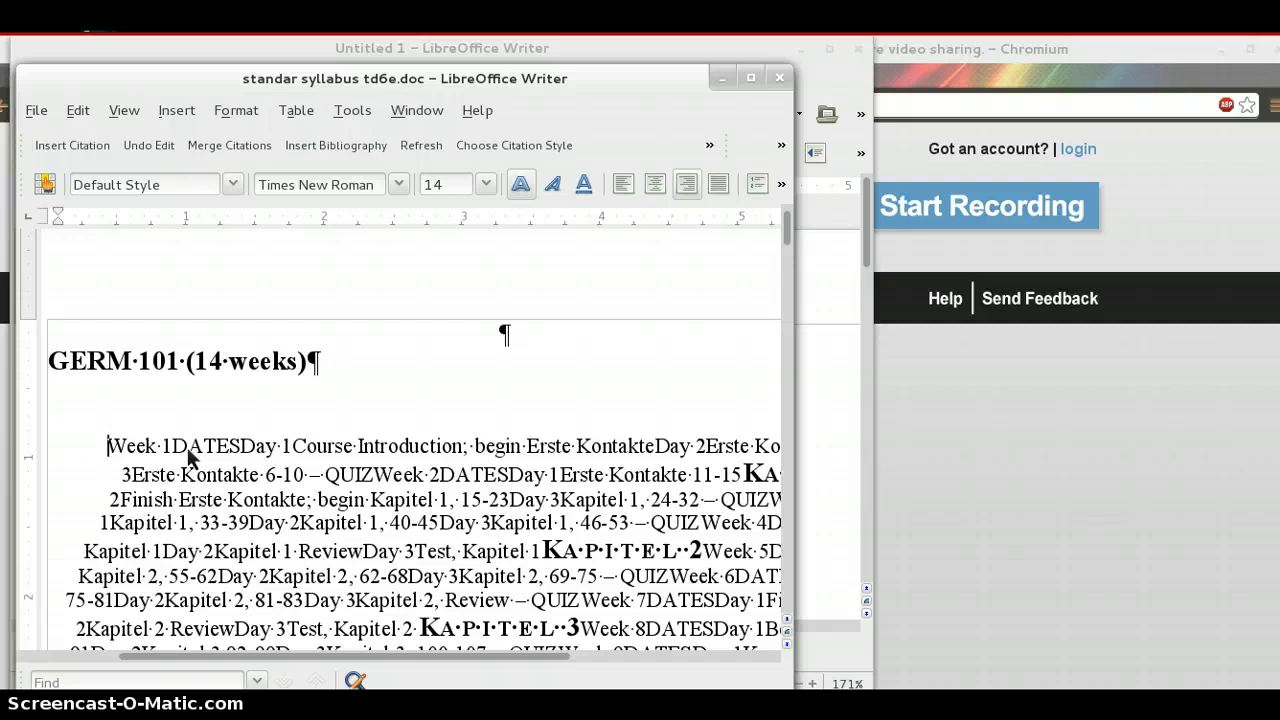
pyautogui.press('BackSpace')
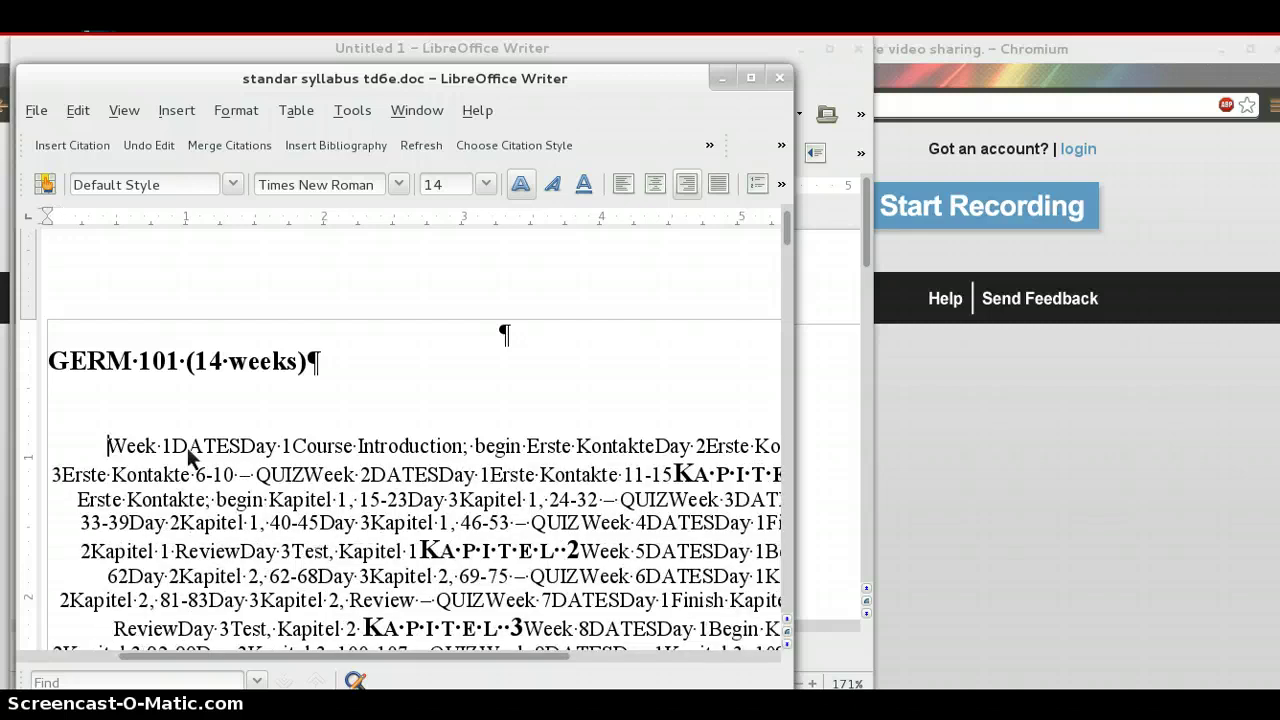
pyautogui.hotkey('ctrl', 'z')
pyautogui.hotkey('ctrl', 'z')
pyautogui.hotkey('ctrl', 'z')
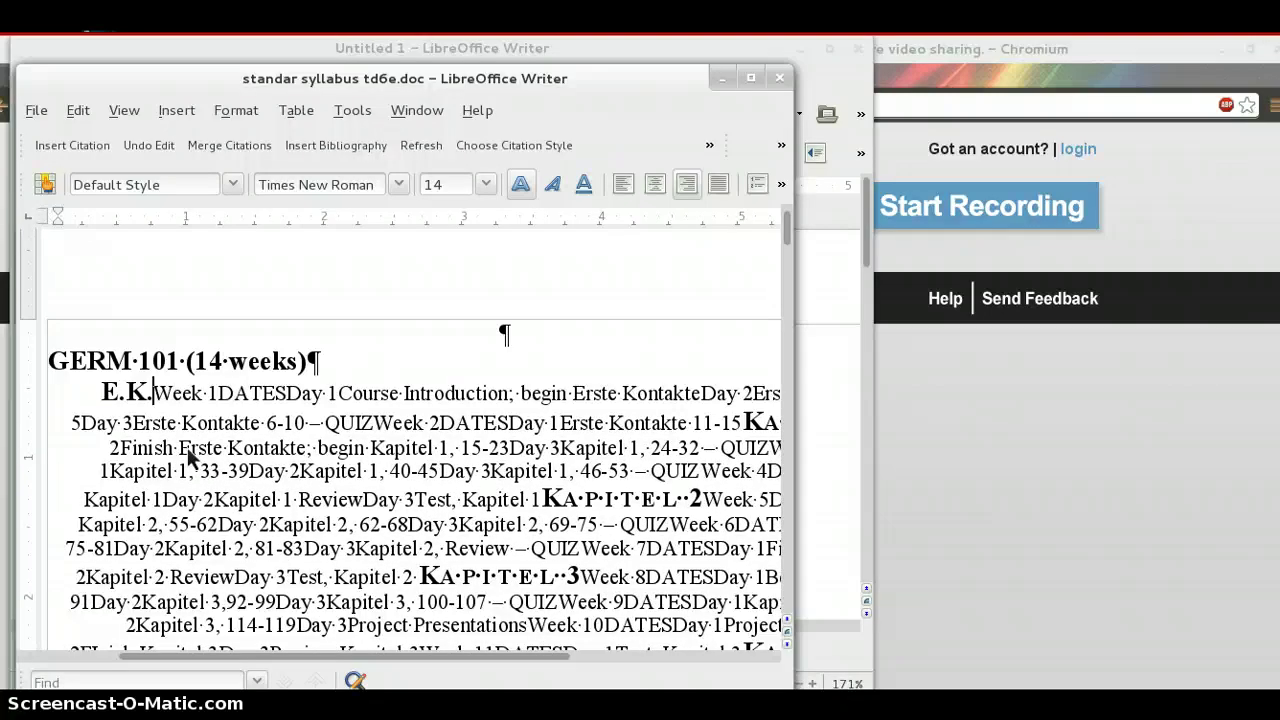
pyautogui.hotkey('ctrl', 'a')
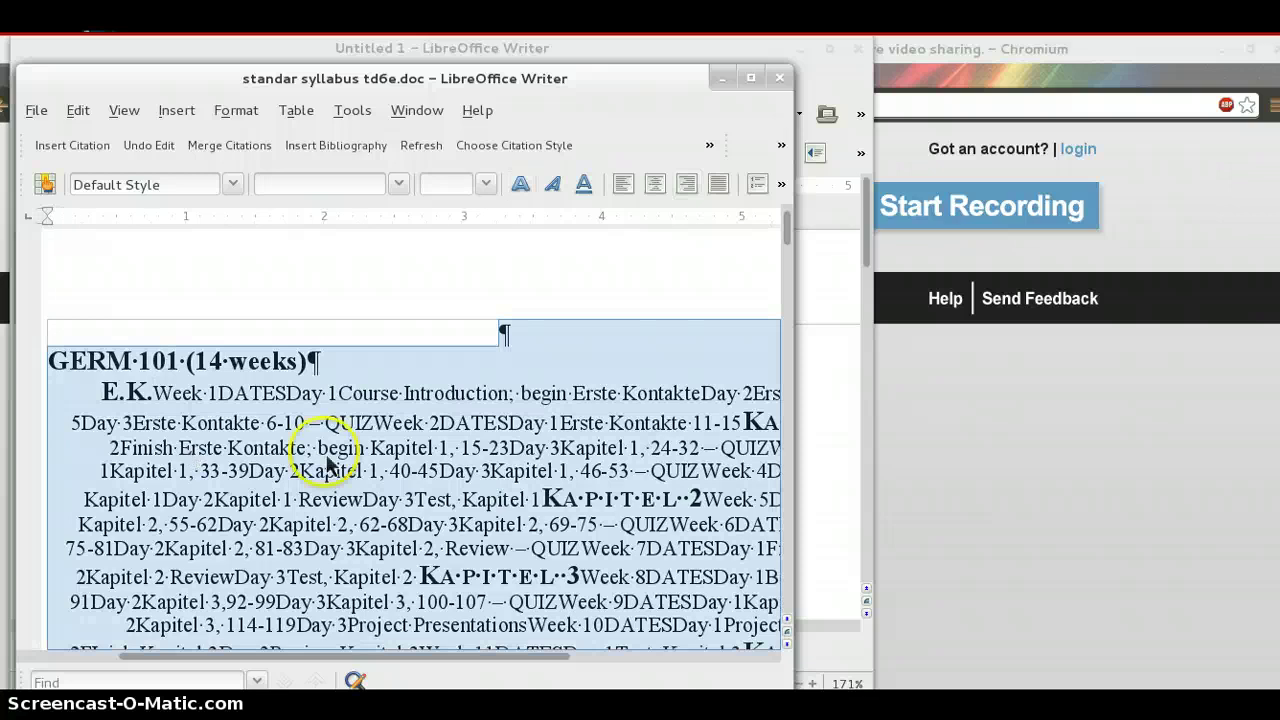
# Clear direct formatting from all text, widen the window and return to the document top
pyautogui.click(244, 113)
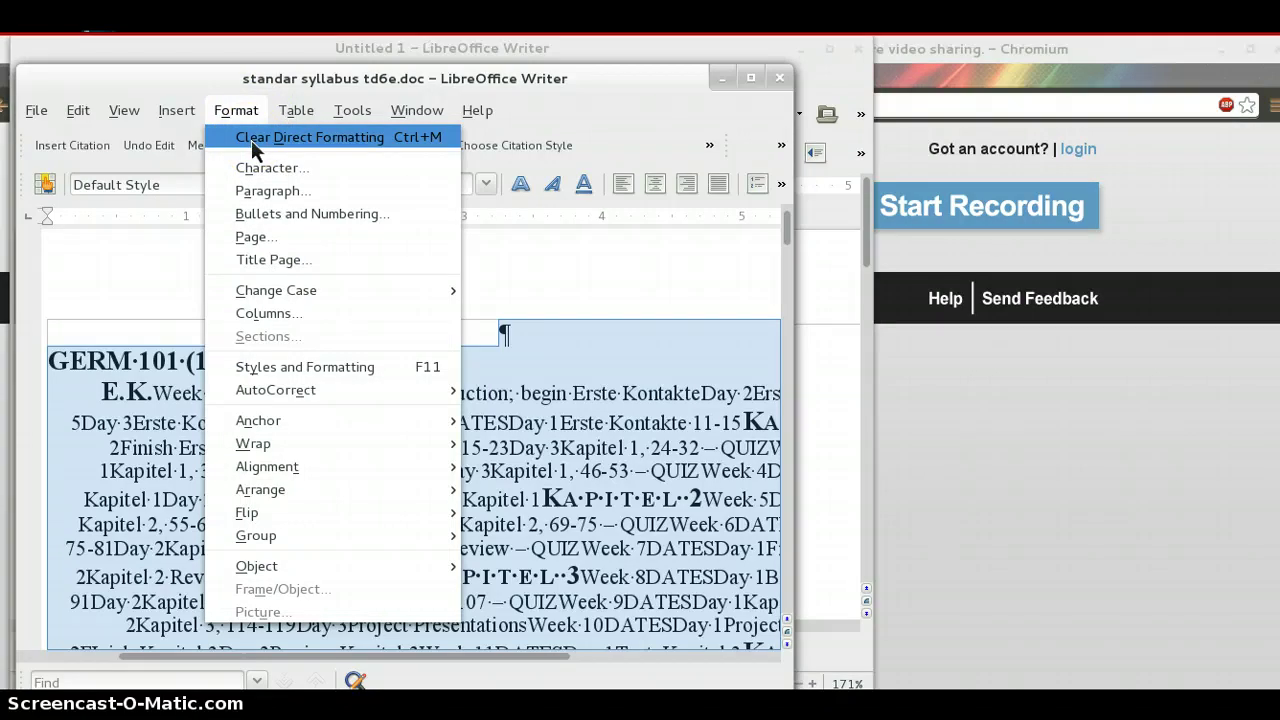
pyautogui.click(251, 140)
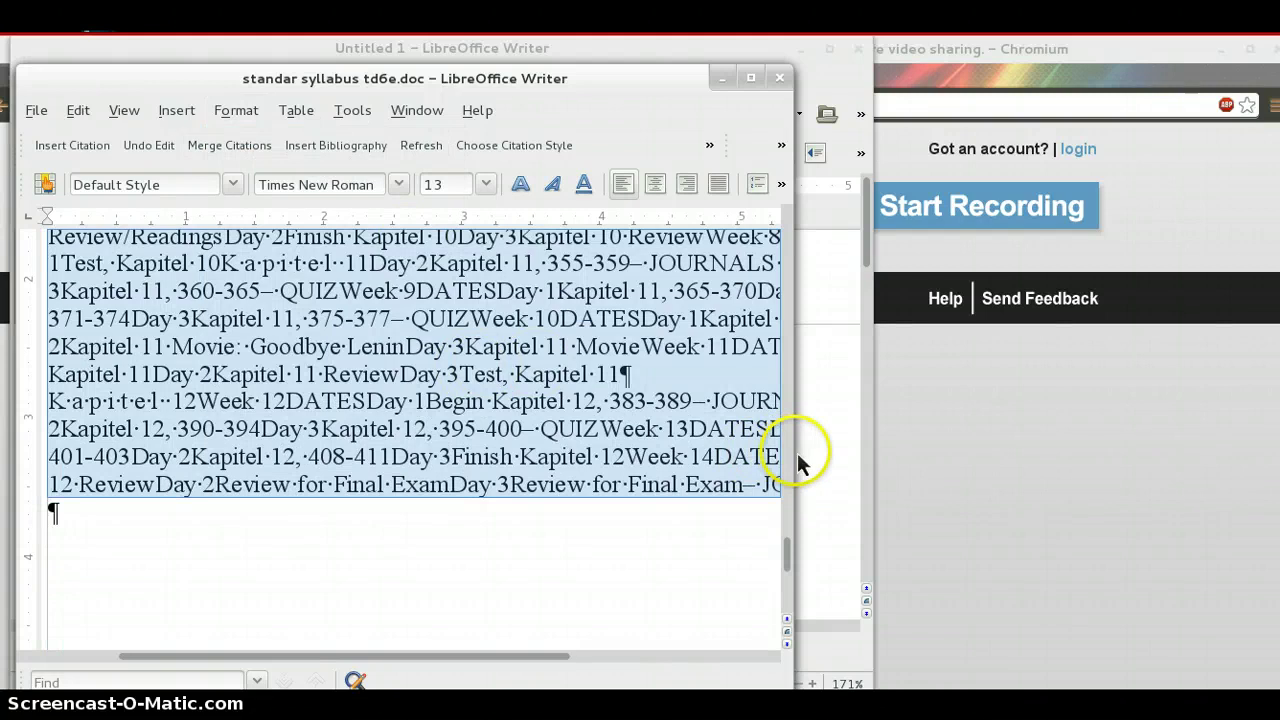
pyautogui.moveTo(800, 463); pyautogui.dragTo(872, 454)
pyautogui.click(428, 428)
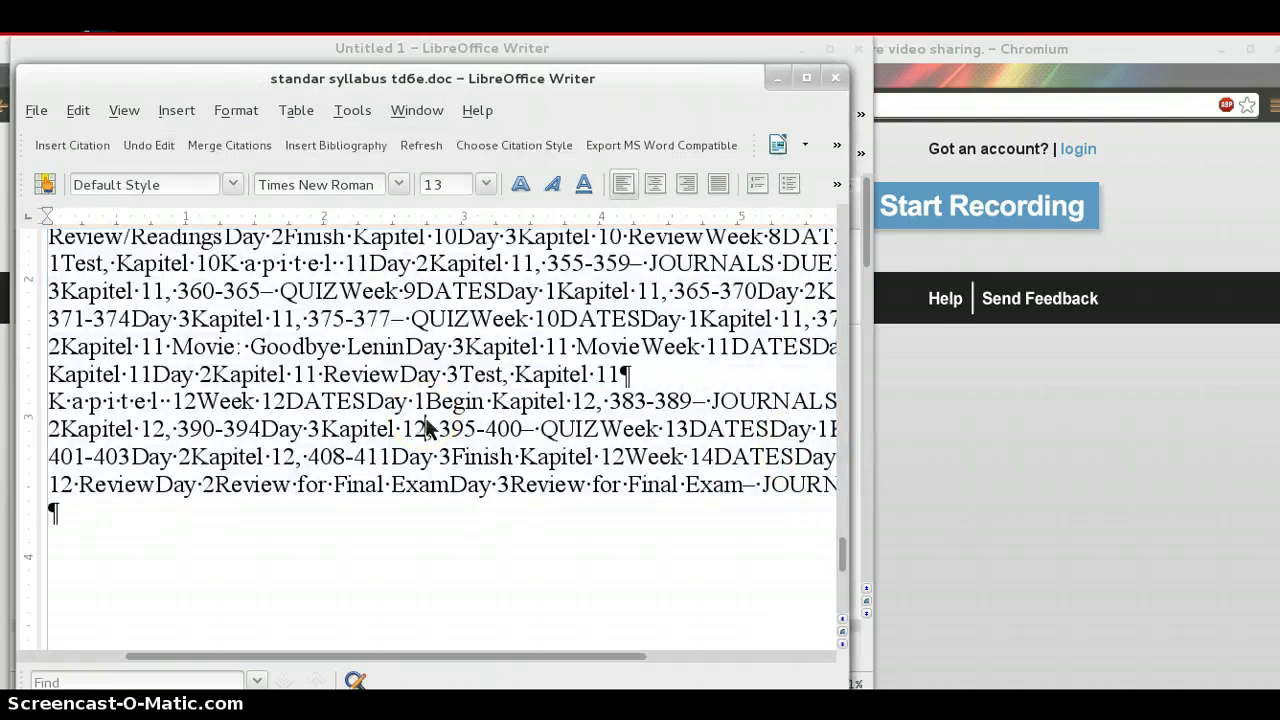
pyautogui.press('pageup')
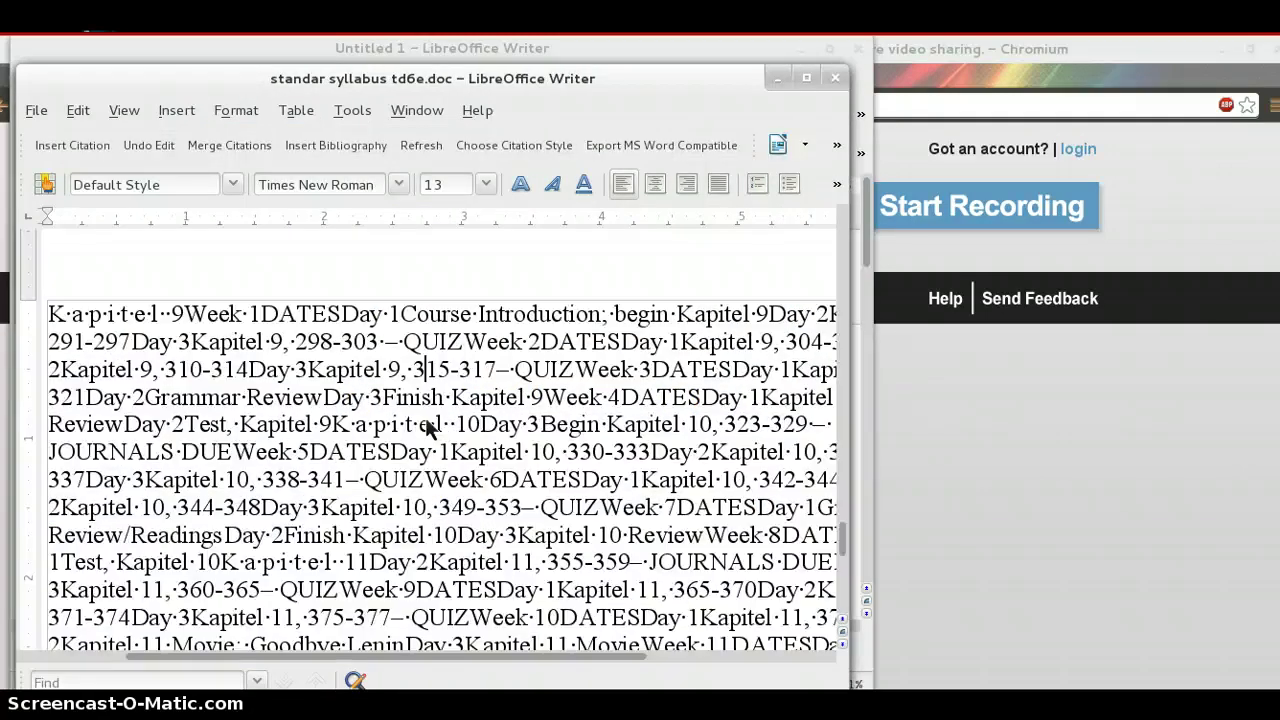
pyautogui.press('pageup')
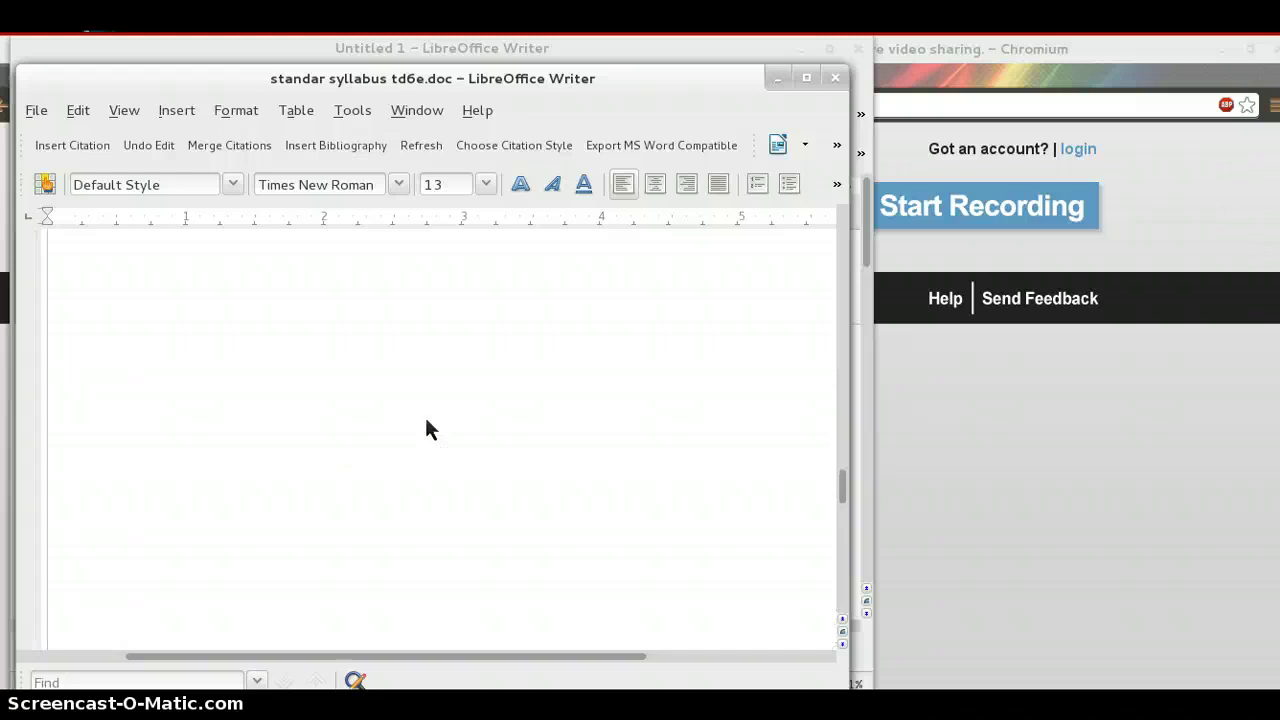
pyautogui.press('pageup')
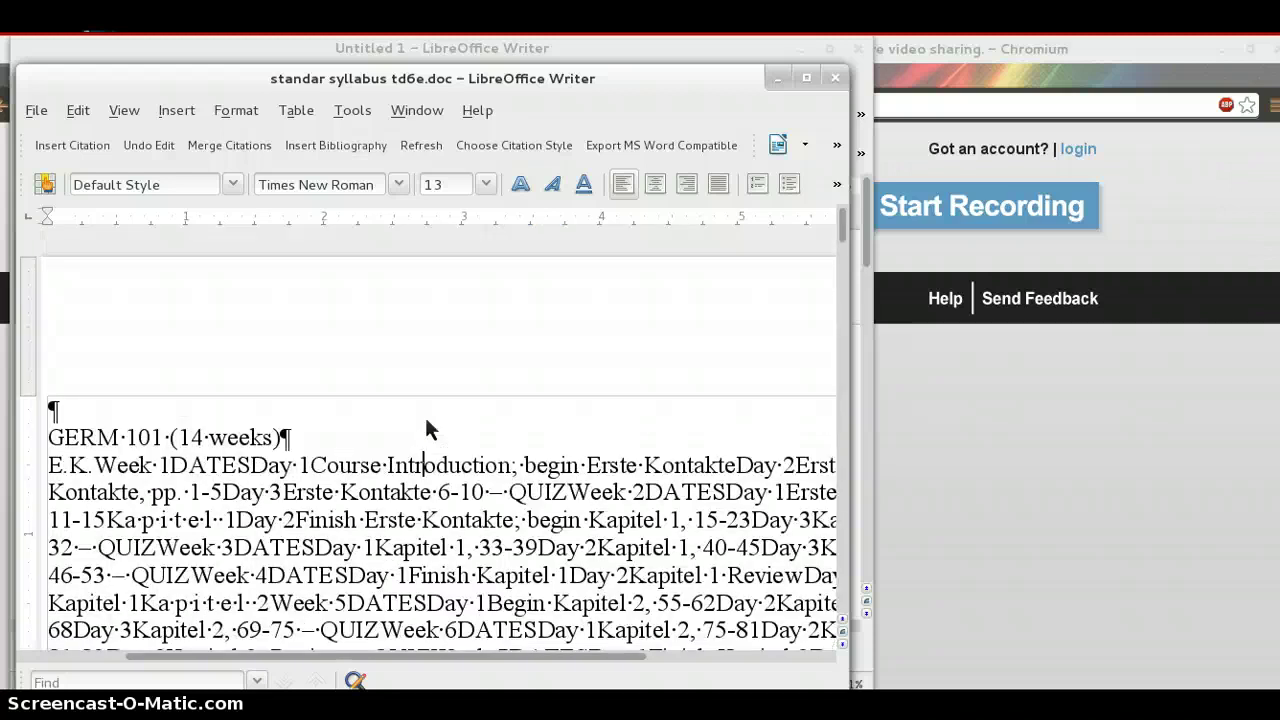
# Start Week 1 on a new line after a blank line, tab before DATES, and Day 1 on its own line
pyautogui.press('Up')
pyautogui.press('Up')
pyautogui.press('Down')
pyautogui.press('Down')
pyautogui.press('Down')
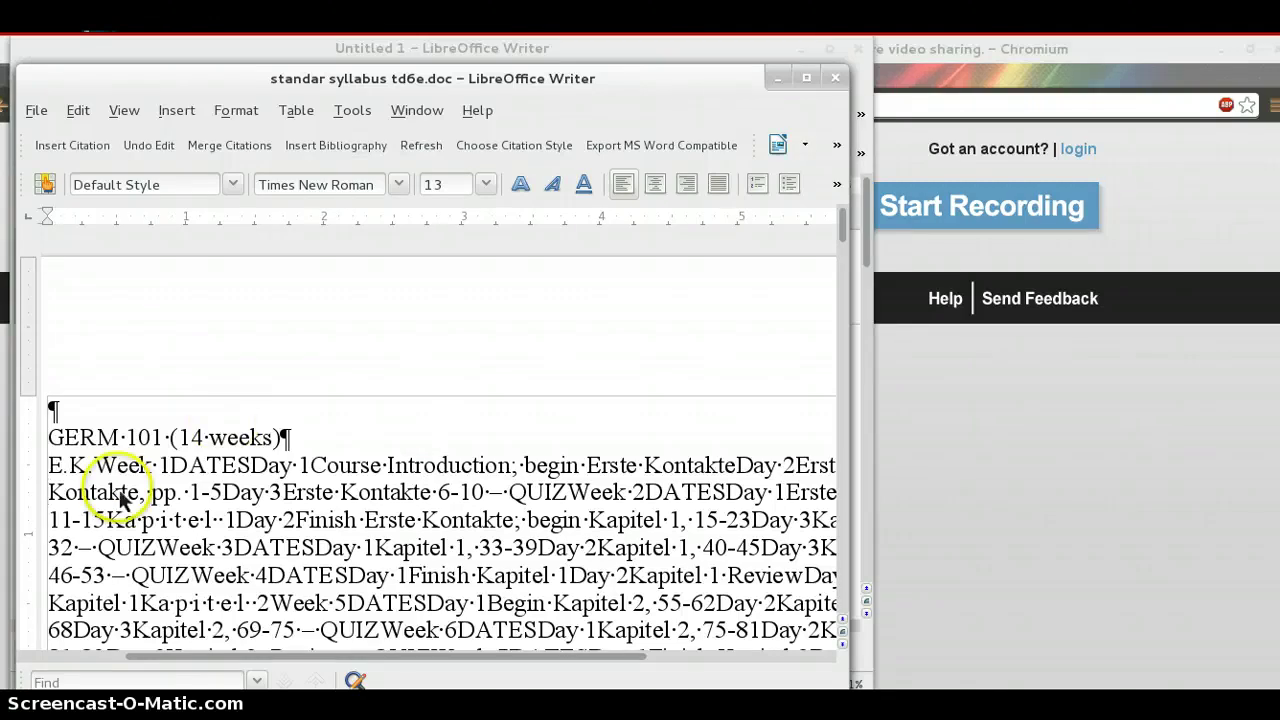
pyautogui.click(93, 466)
pyautogui.press('Return')
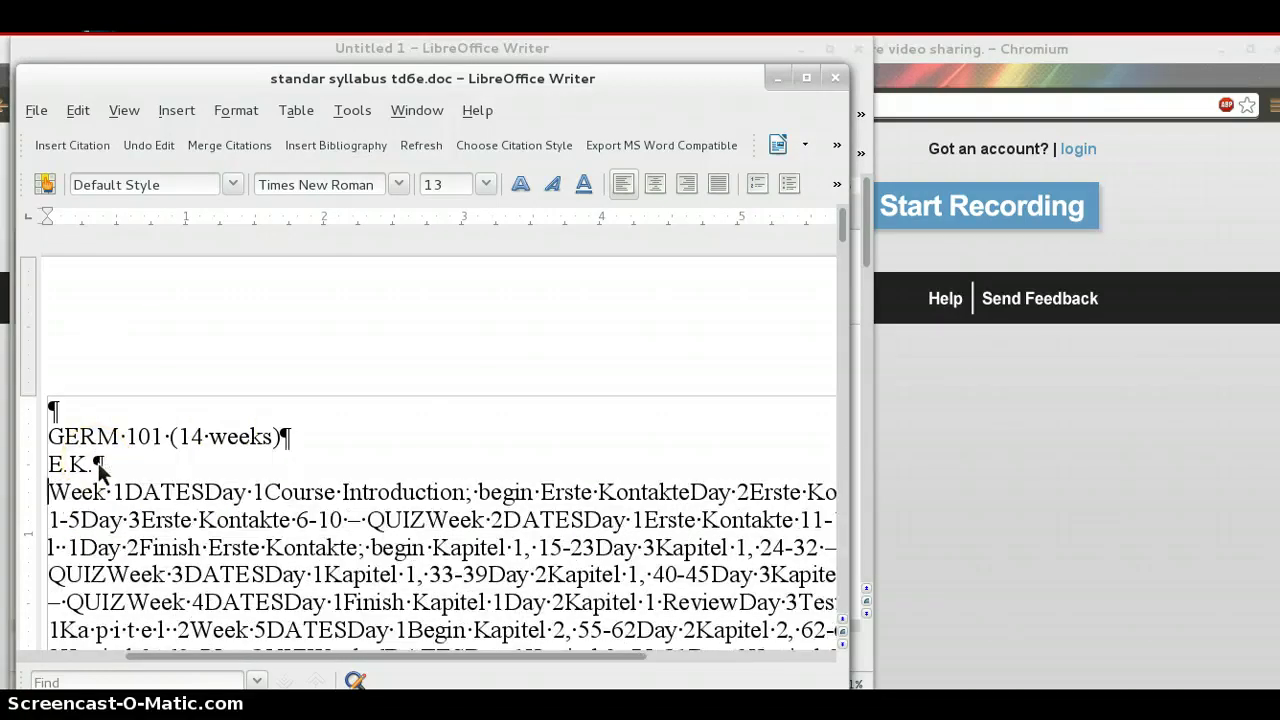
pyautogui.press('Return')
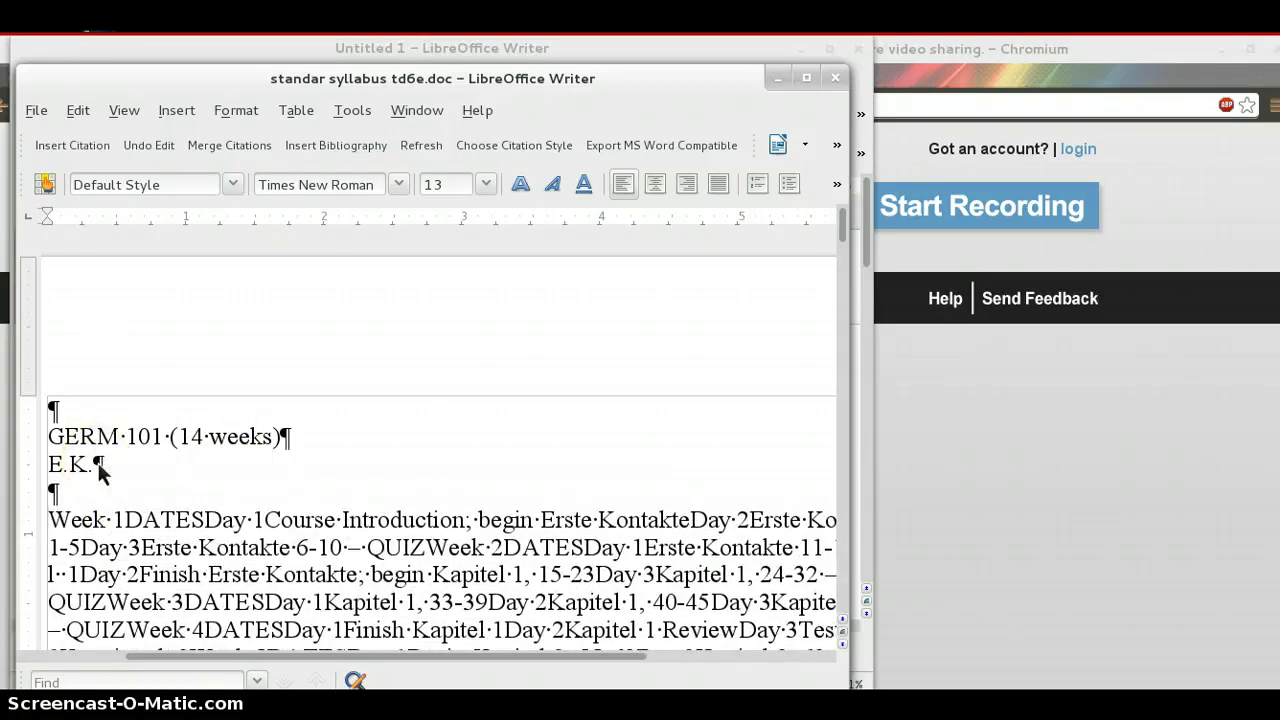
pyautogui.hotkey('ctrl', 'Right')
pyautogui.press('Right')
pyautogui.press('Tab')
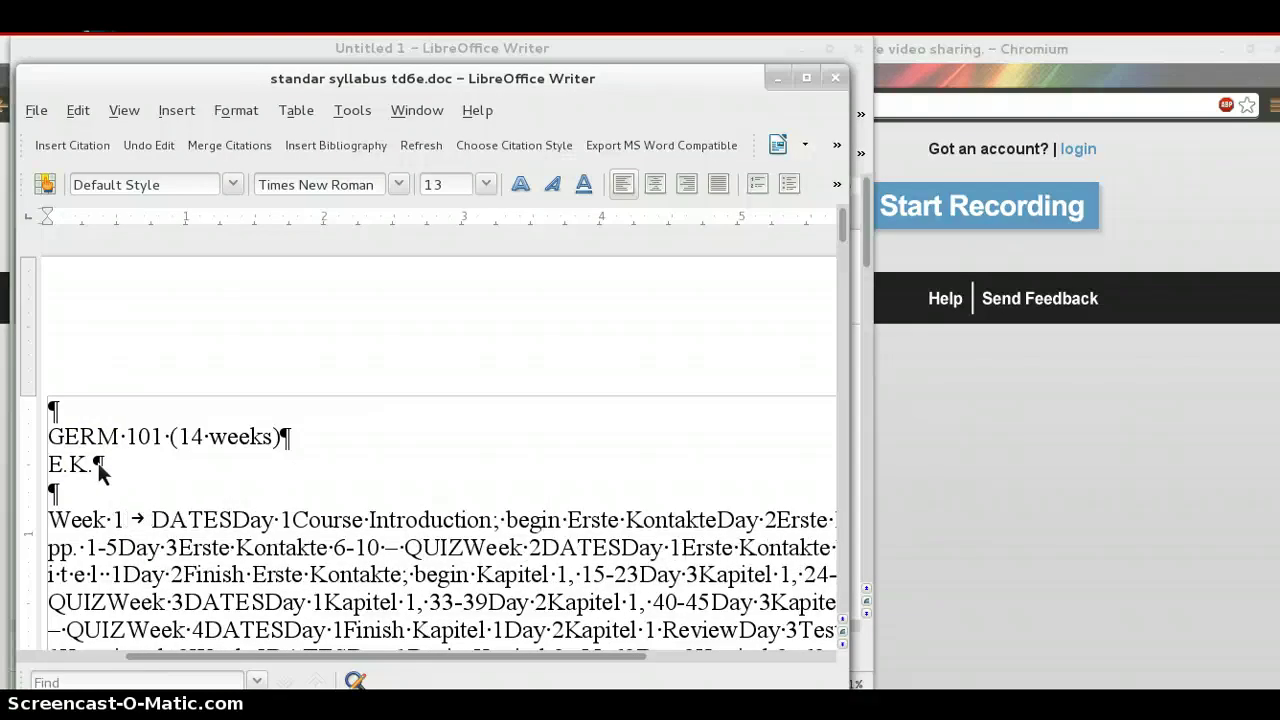
pyautogui.hotkey('ctrl', 'Right')
pyautogui.press('Left')
pyautogui.press('Left')
pyautogui.press('Left')
pyautogui.press('Left')
pyautogui.press('Return')
pyautogui.press('Right')
pyautogui.press('Right')
pyautogui.press('Right')
pyautogui.press('Right')
pyautogui.press('Right')
pyautogui.press('Right')
pyautogui.press('Right')
pyautogui.press('Right')
pyautogui.press('Right')
pyautogui.press('Right')
pyautogui.press('Right')
pyautogui.press('Right')
pyautogui.press('Right')
pyautogui.press('Right')
pyautogui.press('Right')
pyautogui.press('Right')
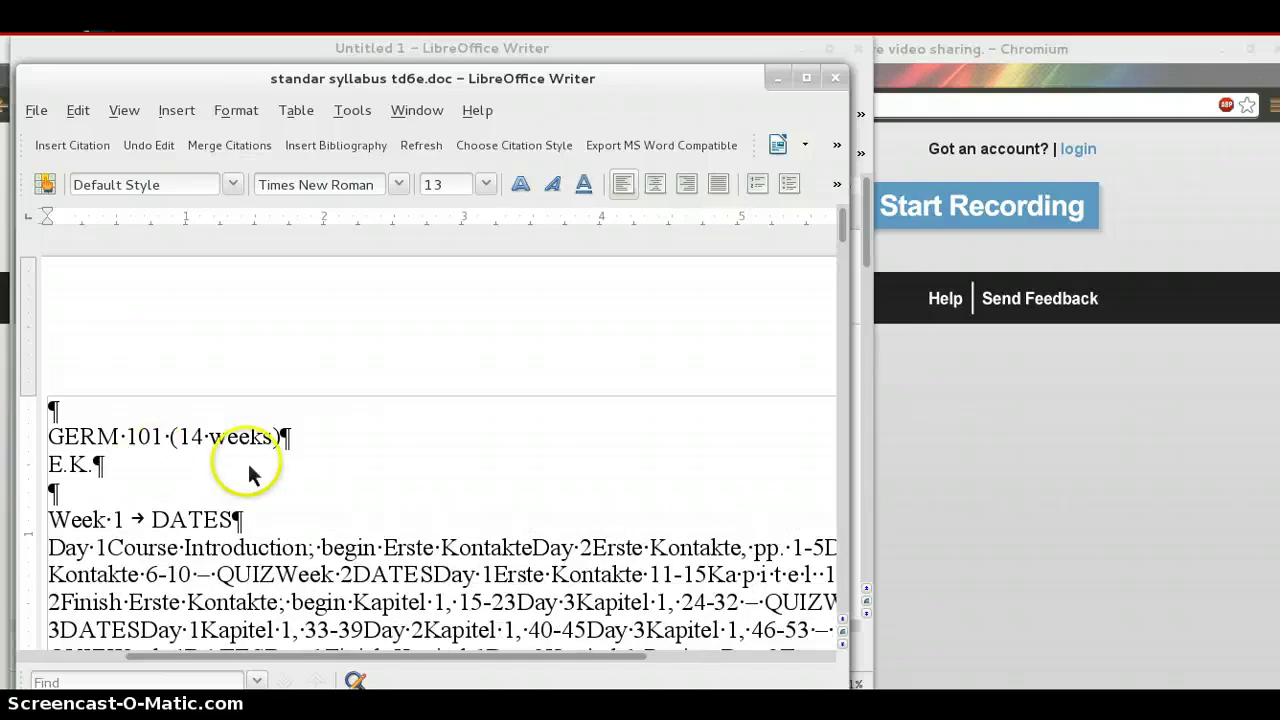
# Put Day 2 and Day 3 on their own lines and add a blank line before Week 2
pyautogui.click(533, 550)
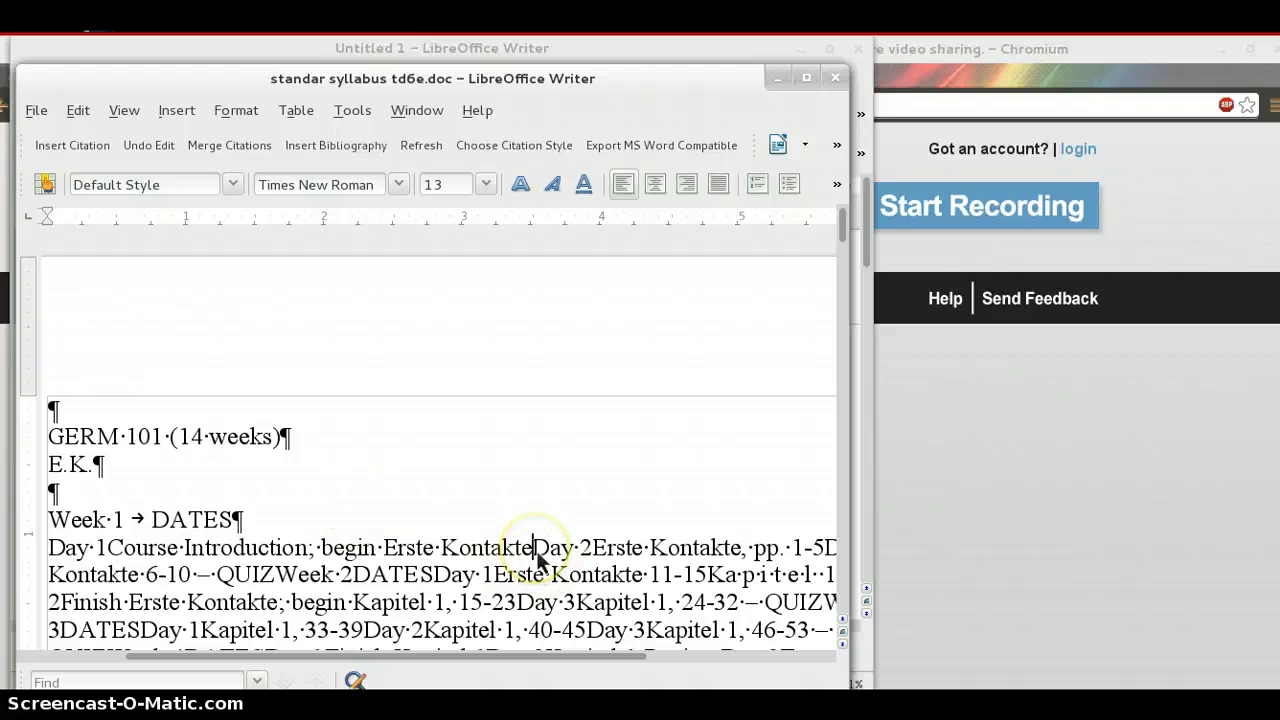
pyautogui.press('Return')
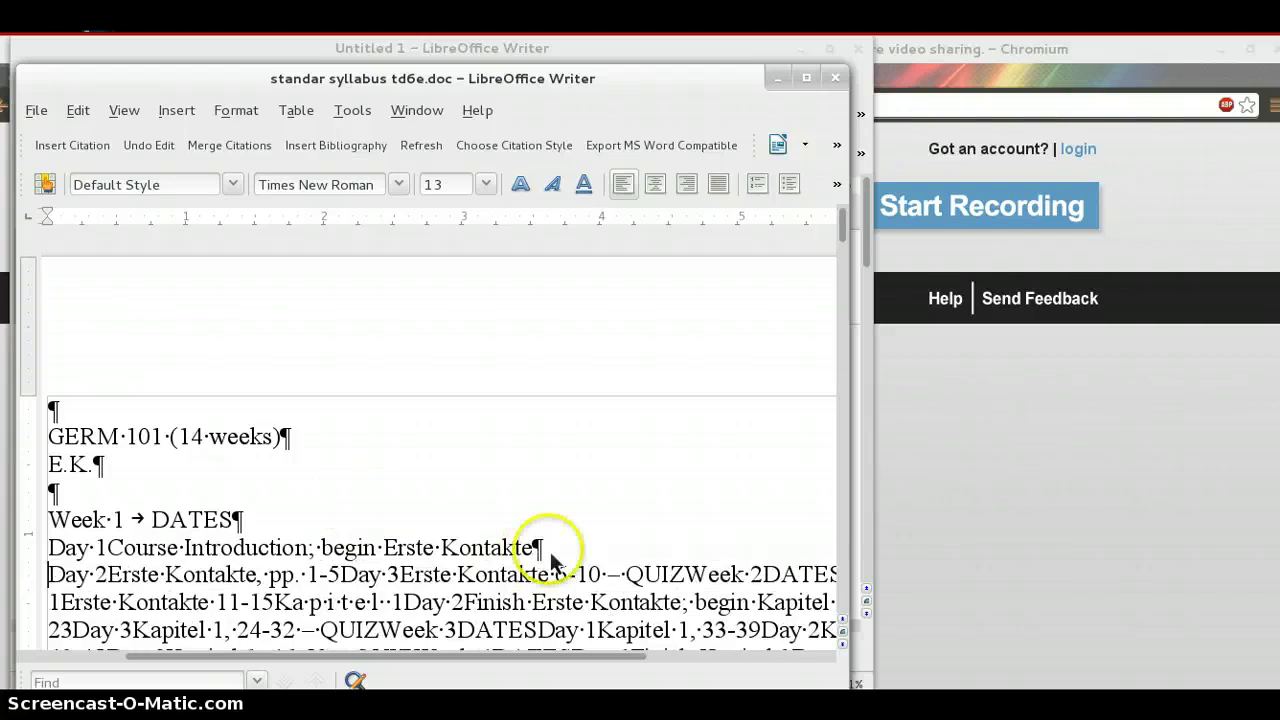
pyautogui.click(342, 578)
pyautogui.press('Return')
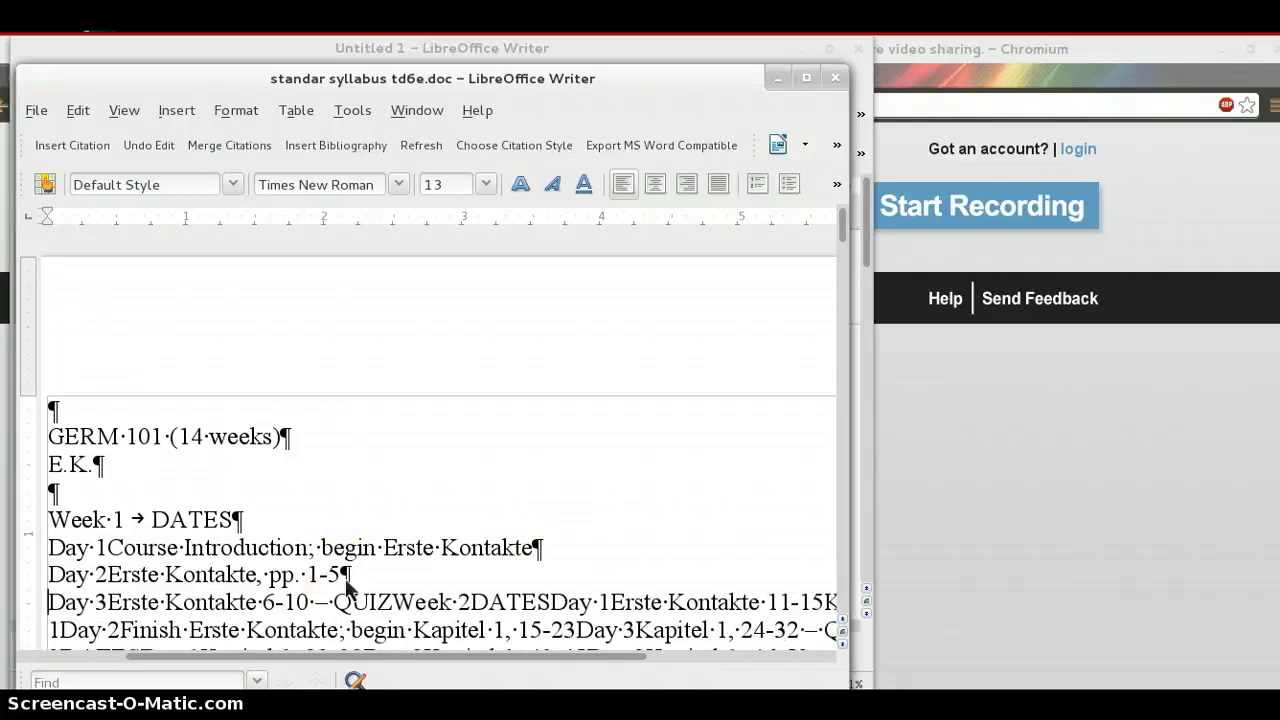
pyautogui.click(393, 603)
pyautogui.press('Return')
pyautogui.press('Return')
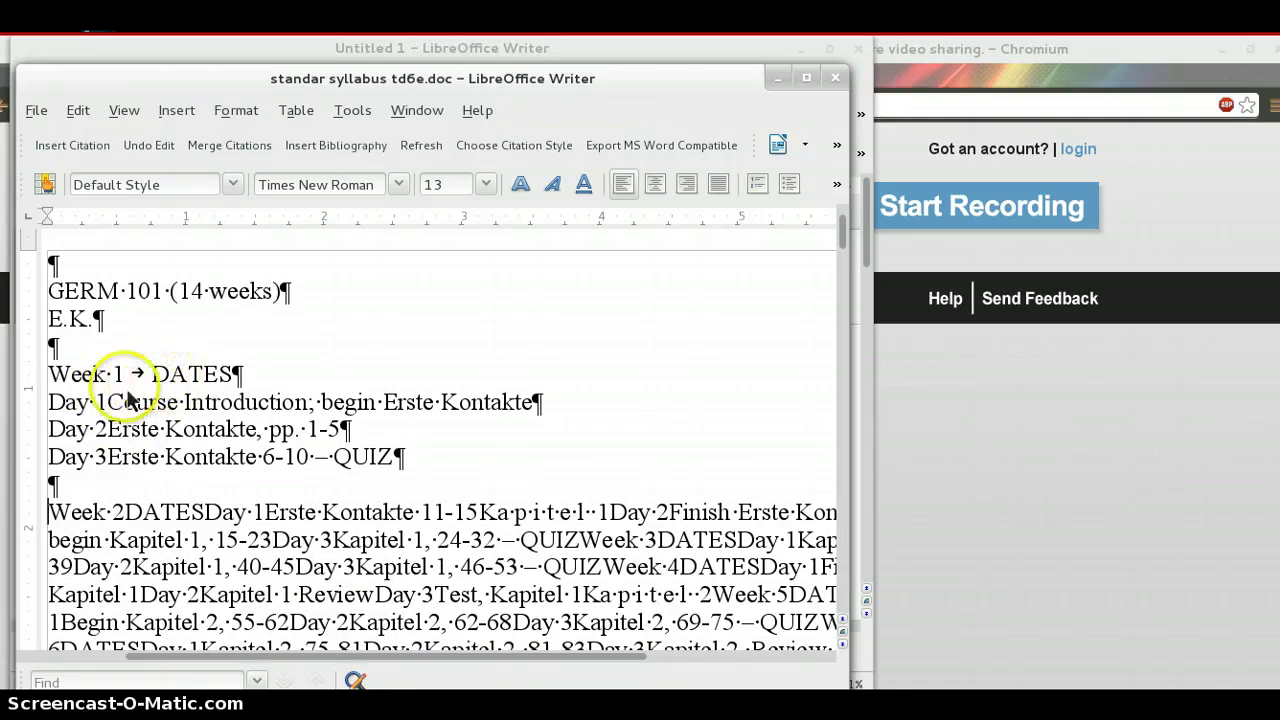
# Insert tabs after the Day labels in the Week 1 lines
pyautogui.click(110, 404)
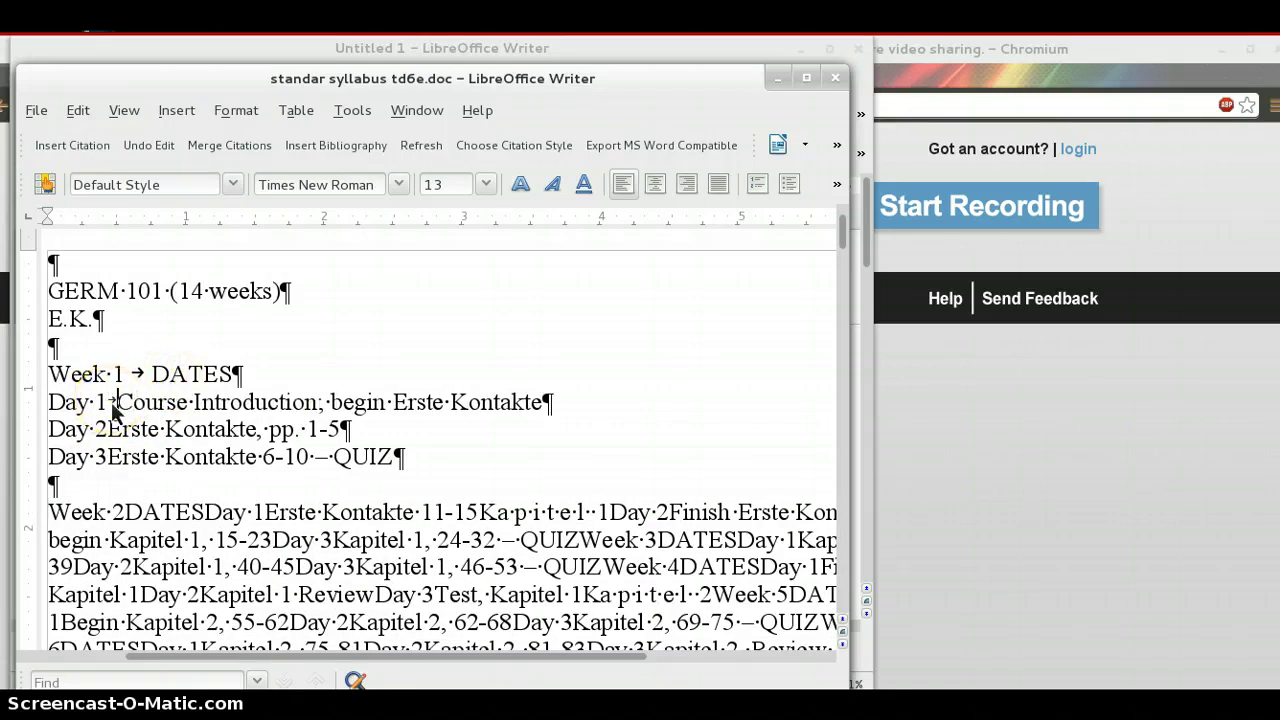
pyautogui.press('Down')
pyautogui.press('Left')
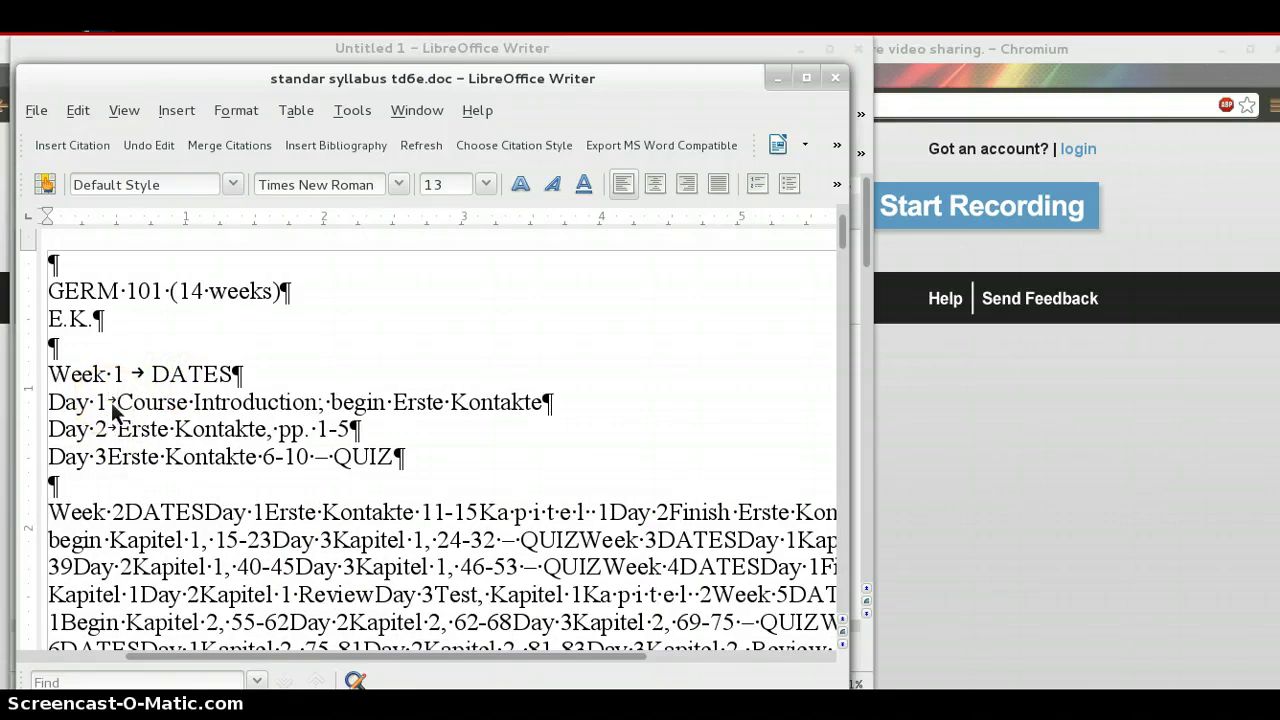
pyautogui.press('Down')
pyautogui.press('Left')
pyautogui.press('Tab')
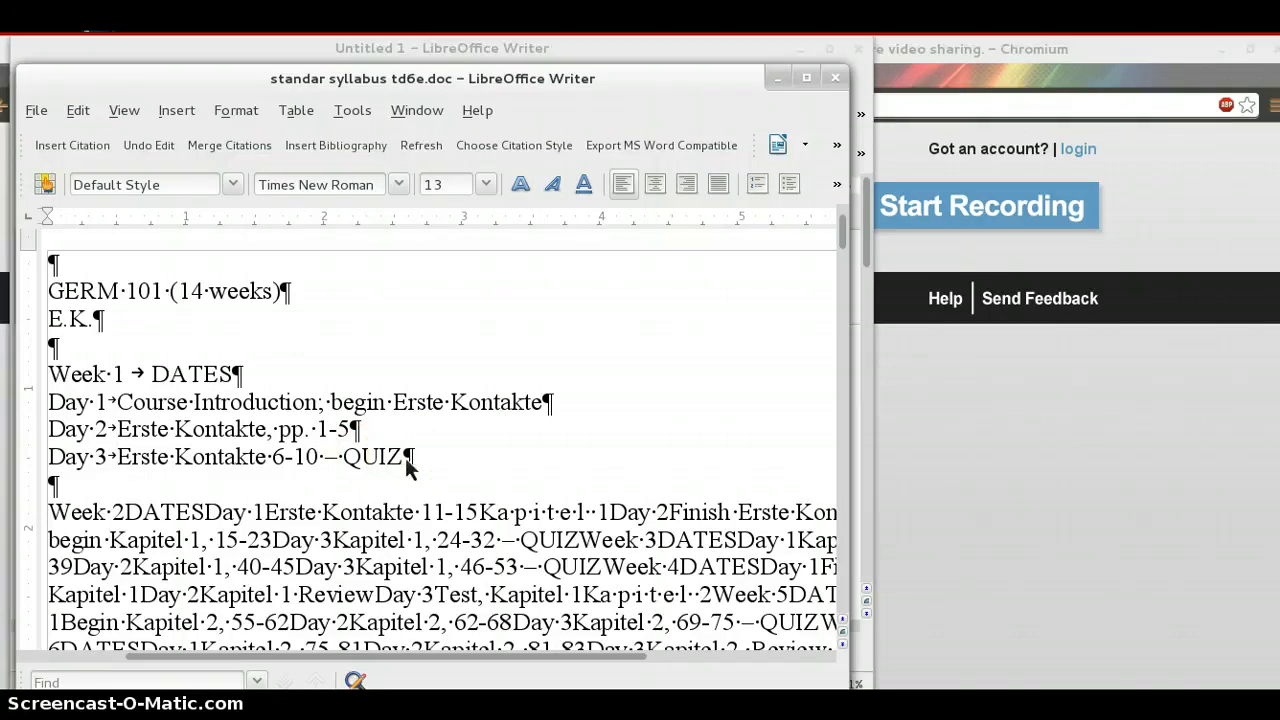
# Convert the four selected Week 1 lines into a table via Table > Insert > Table
pyautogui.moveTo(406, 462); pyautogui.dragTo(49, 372)
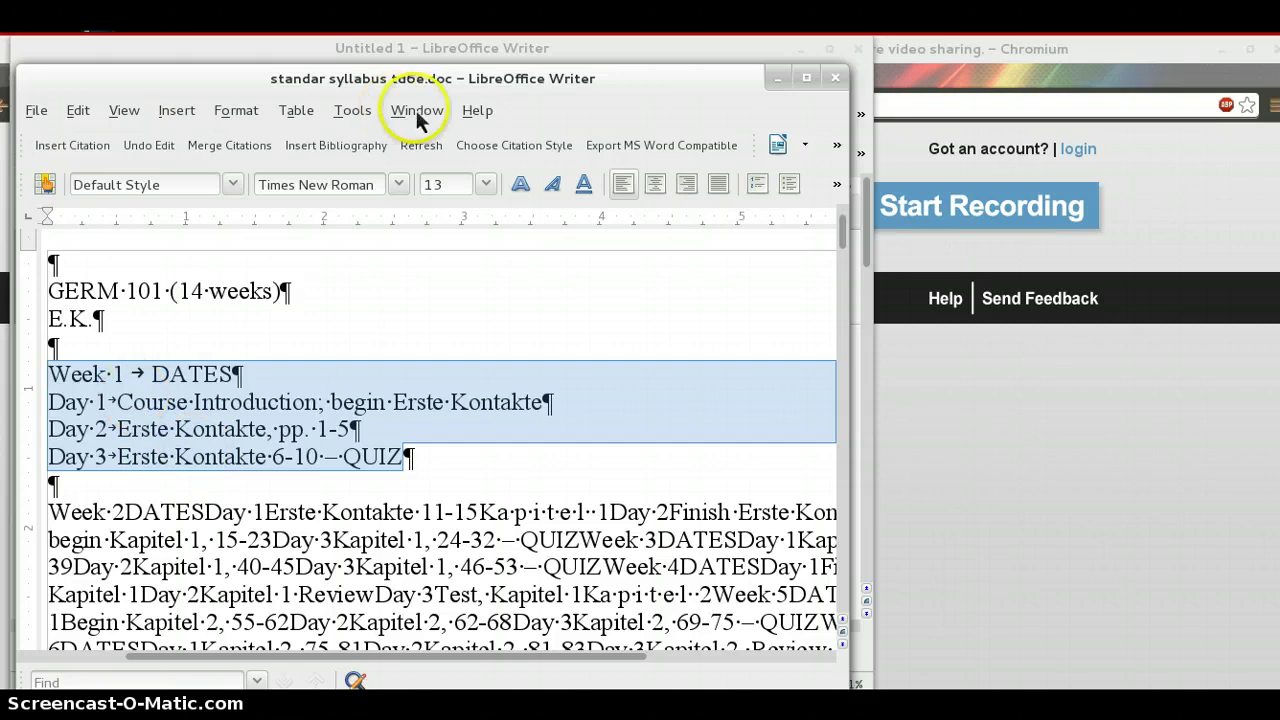
pyautogui.click(303, 122)
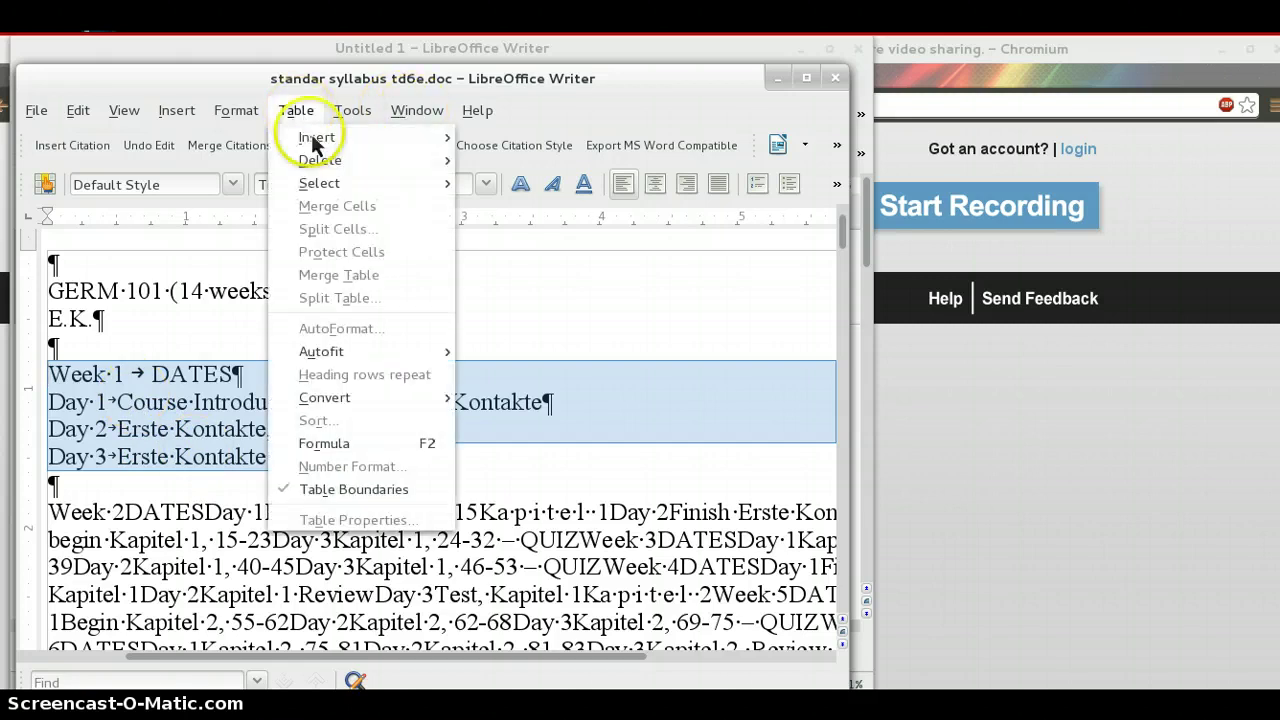
pyautogui.moveTo(320, 137)
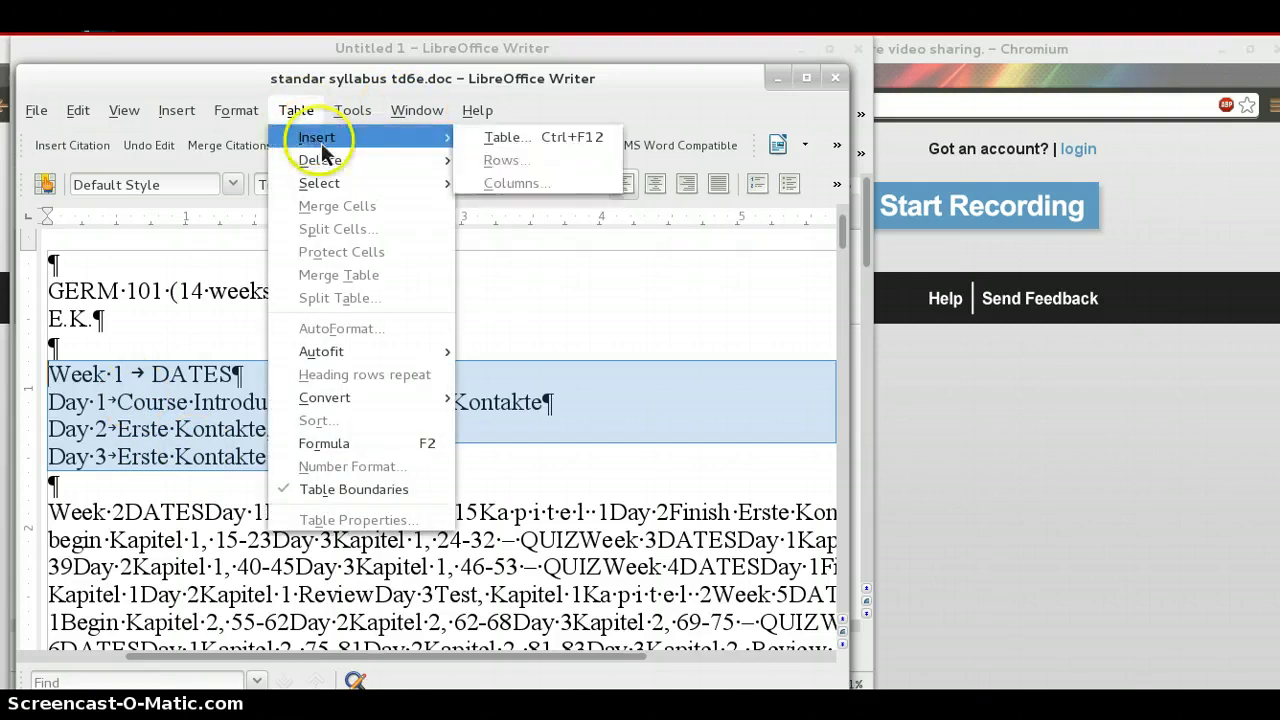
pyautogui.click(500, 137)
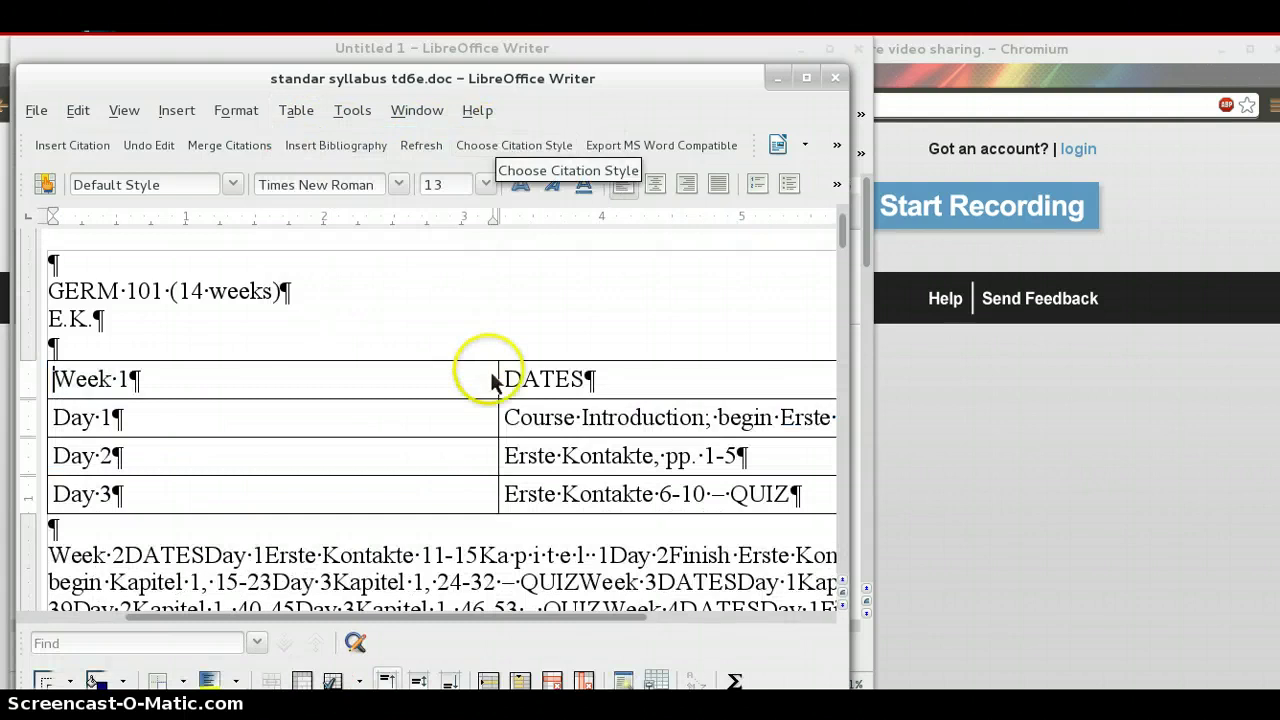
# Narrow the Week/Day column by dragging its border left, widening the description column
pyautogui.moveTo(500, 390); pyautogui.dragTo(232, 390)
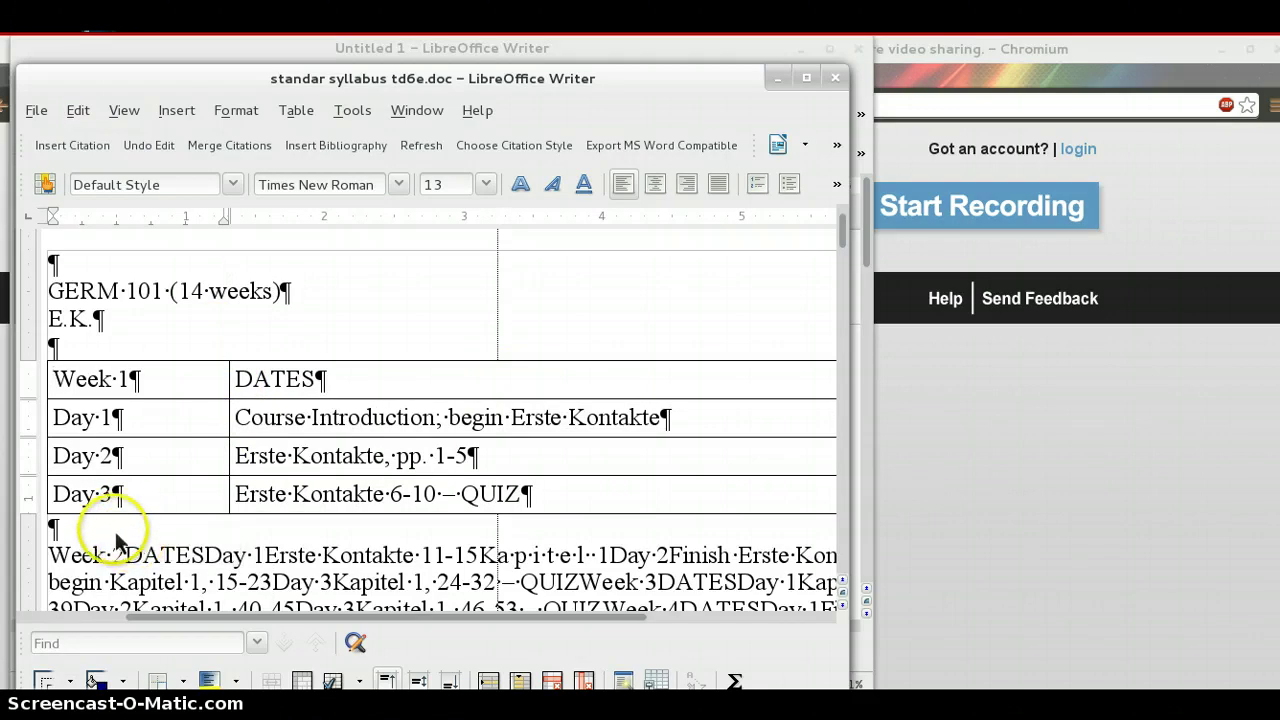
pyautogui.scroll(-5, 120, 537)
pyautogui.scroll(-15, 116, 541)
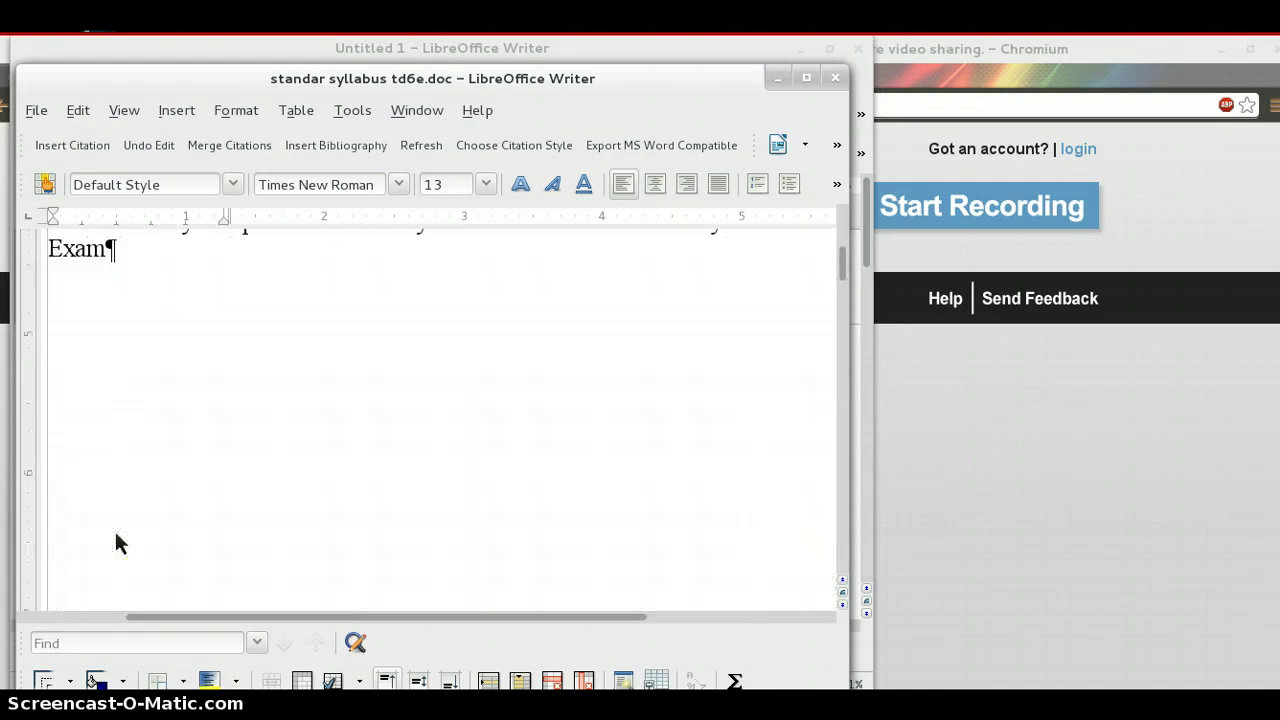
pyautogui.scroll(-15, 116, 541)
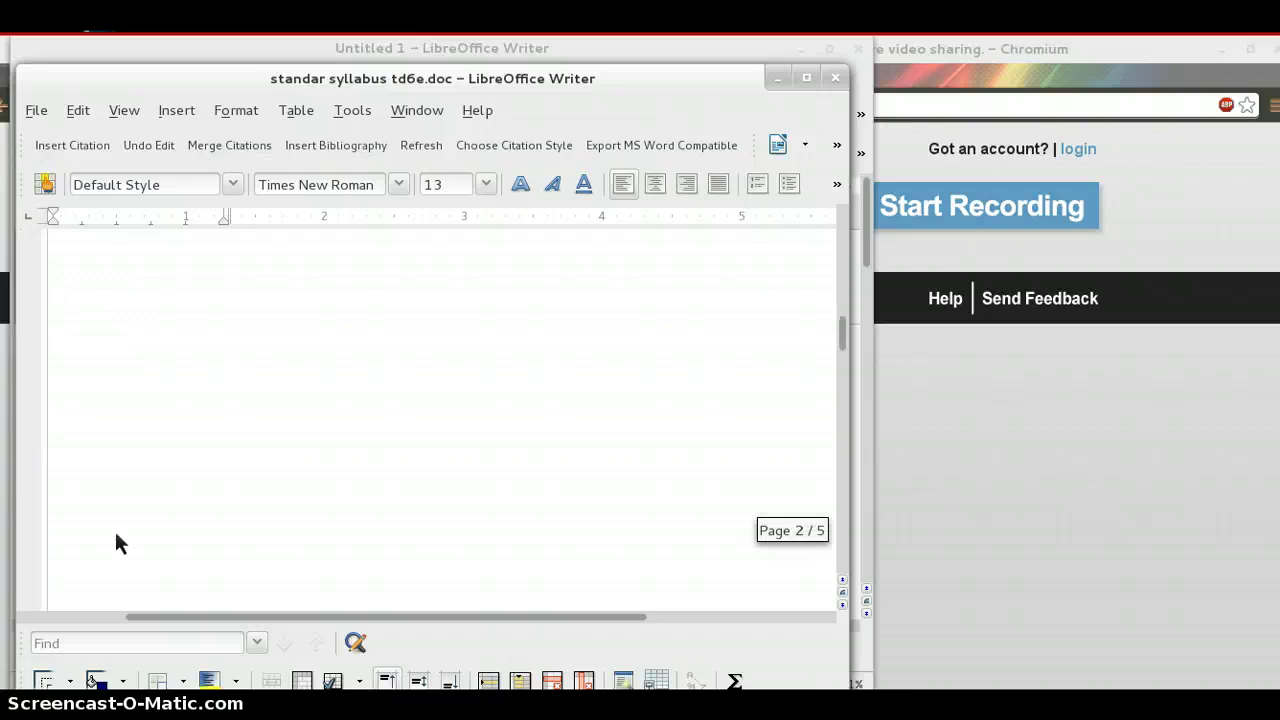
# Undo the Week 1 table conversion back to plain text
pyautogui.scroll(-10, 116, 540)
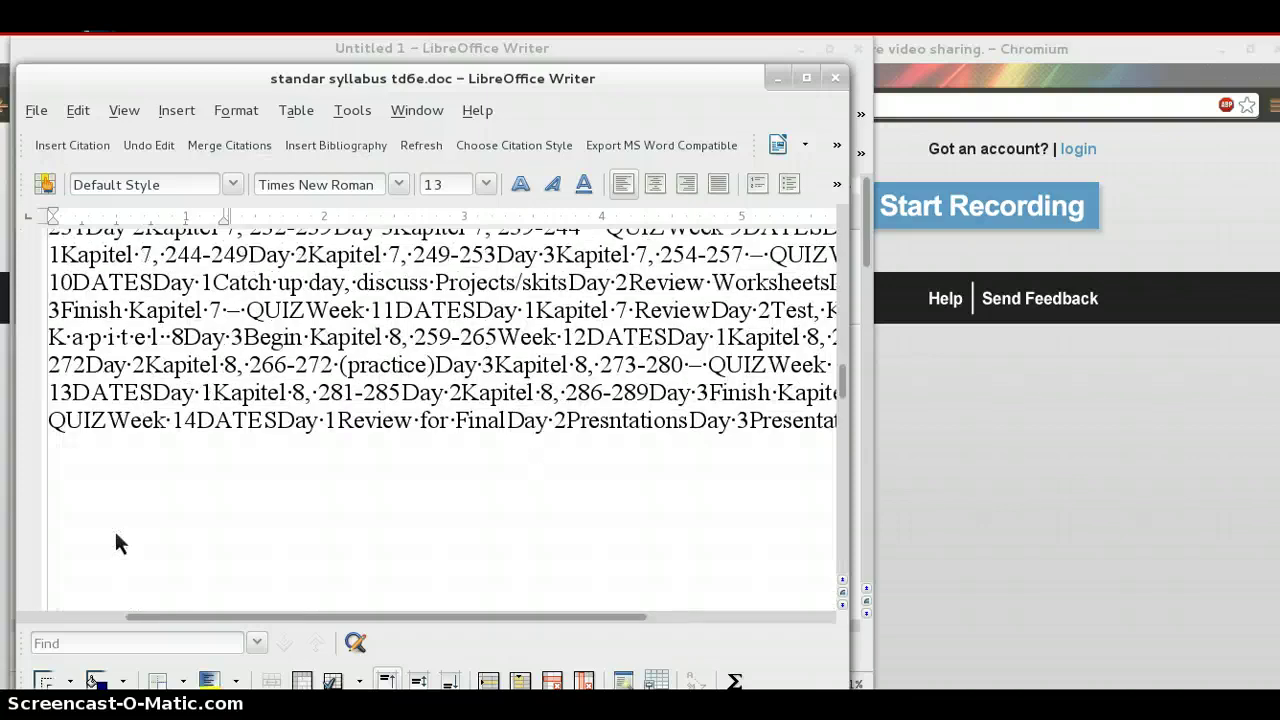
pyautogui.scroll(8, 116, 540)
pyautogui.scroll(4, 116, 541)
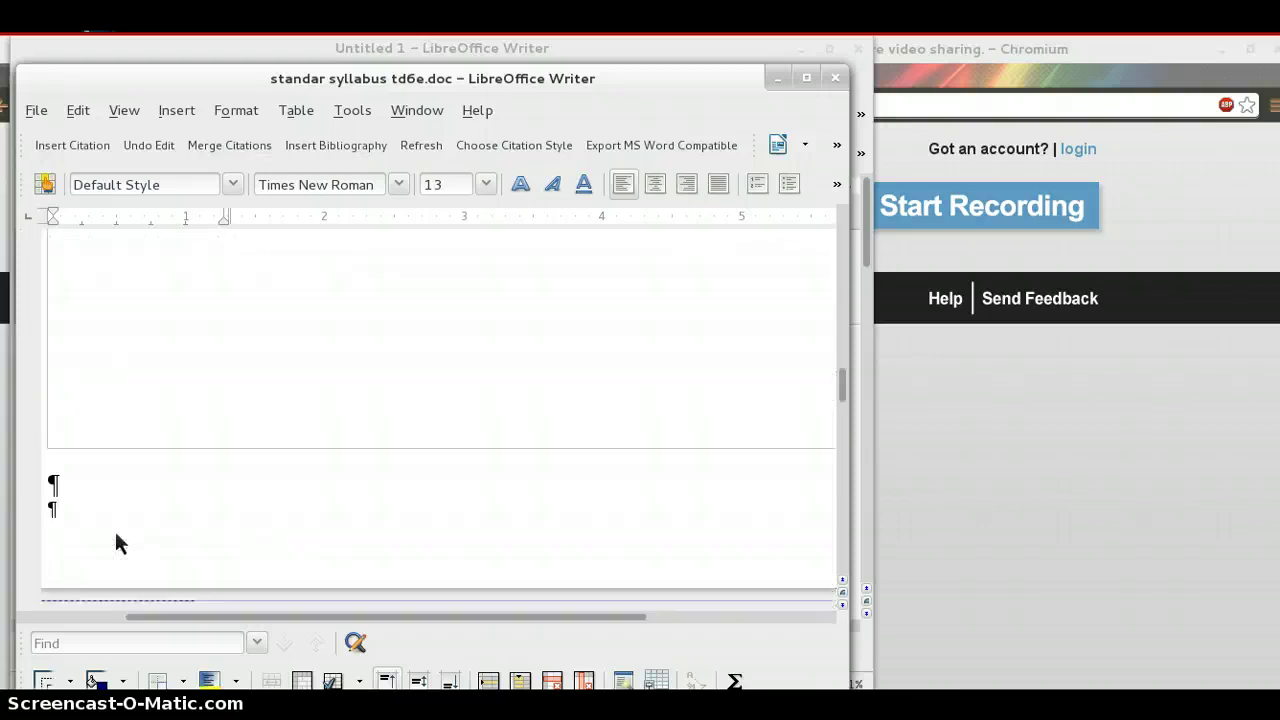
pyautogui.scroll(15, 116, 537)
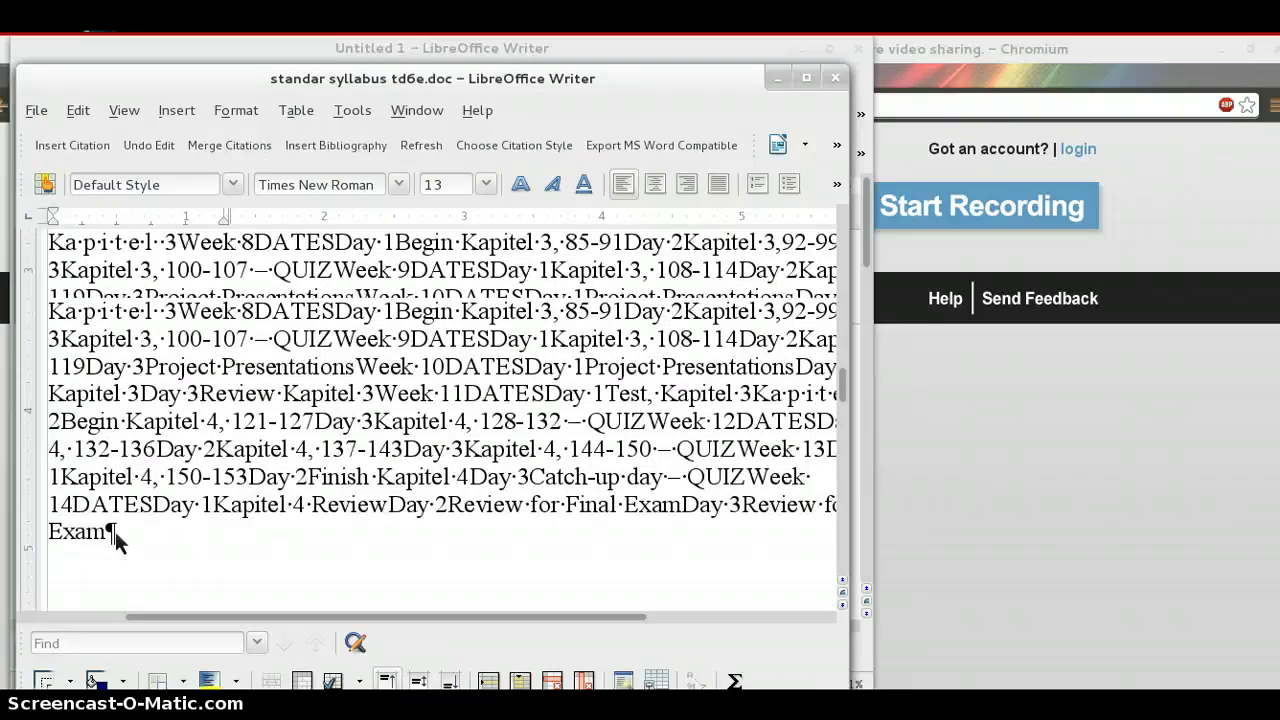
pyautogui.click(151, 487)
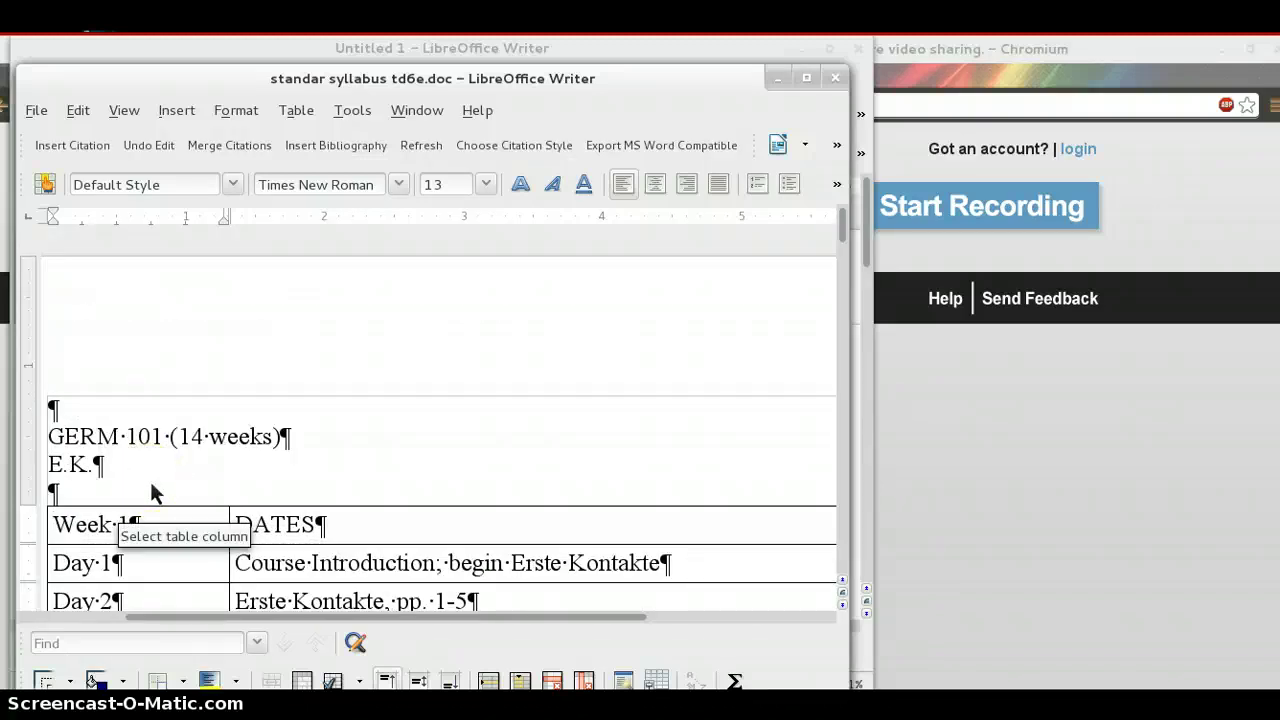
pyautogui.hotkey('ctrl', 'z')
# Remove the Week 1 line breaks, then start Week 1 on a new line after E.K
pyautogui.press('Up')
pyautogui.press('Up')
pyautogui.press('Down')
pyautogui.press('Down')
pyautogui.press('Down')
pyautogui.press('BackSpace')
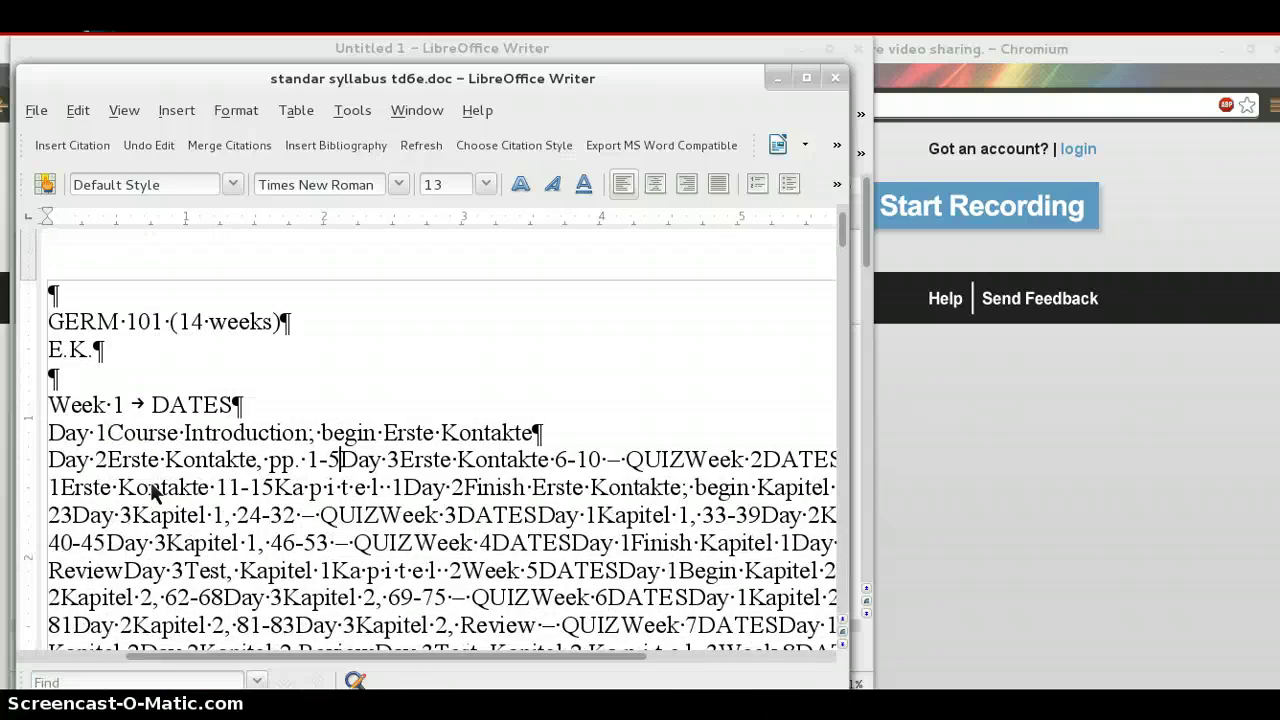
pyautogui.press('Home')
pyautogui.press('BackSpace')
pyautogui.press('Home')
pyautogui.press('BackSpace')
pyautogui.hotkey('ctrl', 'Left')
pyautogui.press('BackSpace')
pyautogui.press('Home')
pyautogui.press('BackSpace')
pyautogui.press('BackSpace')
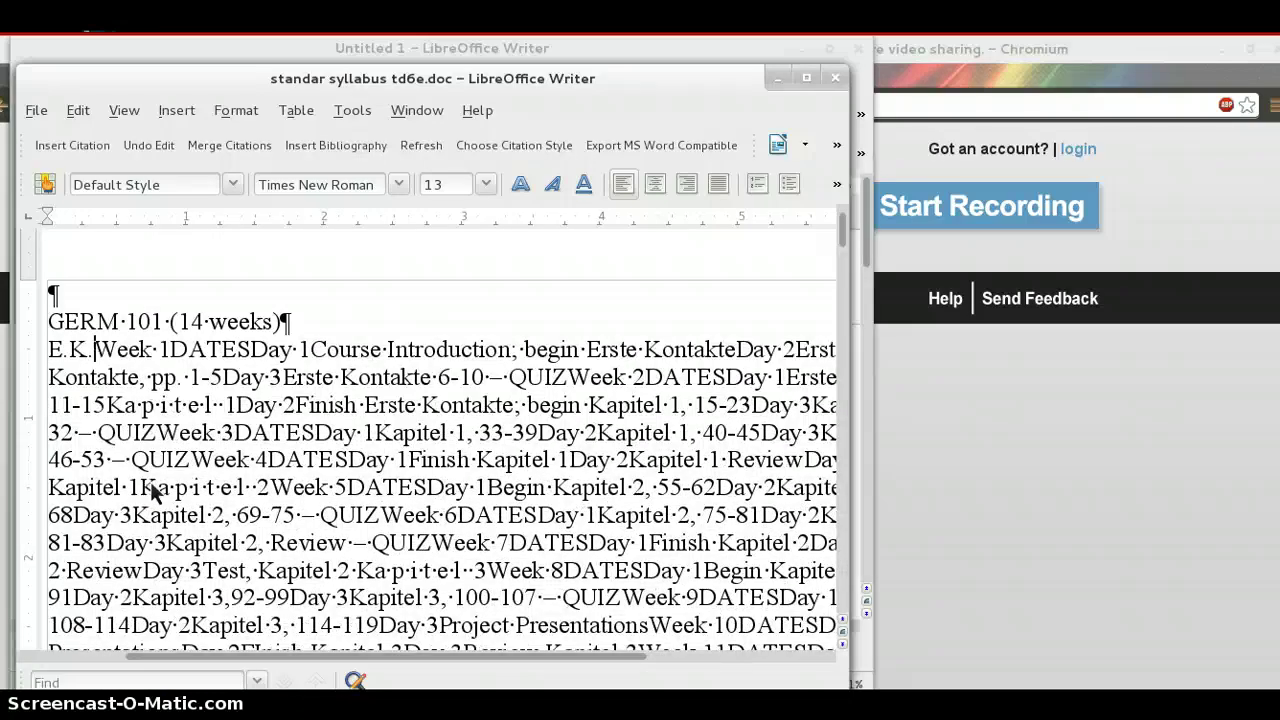
pyautogui.press('Return')
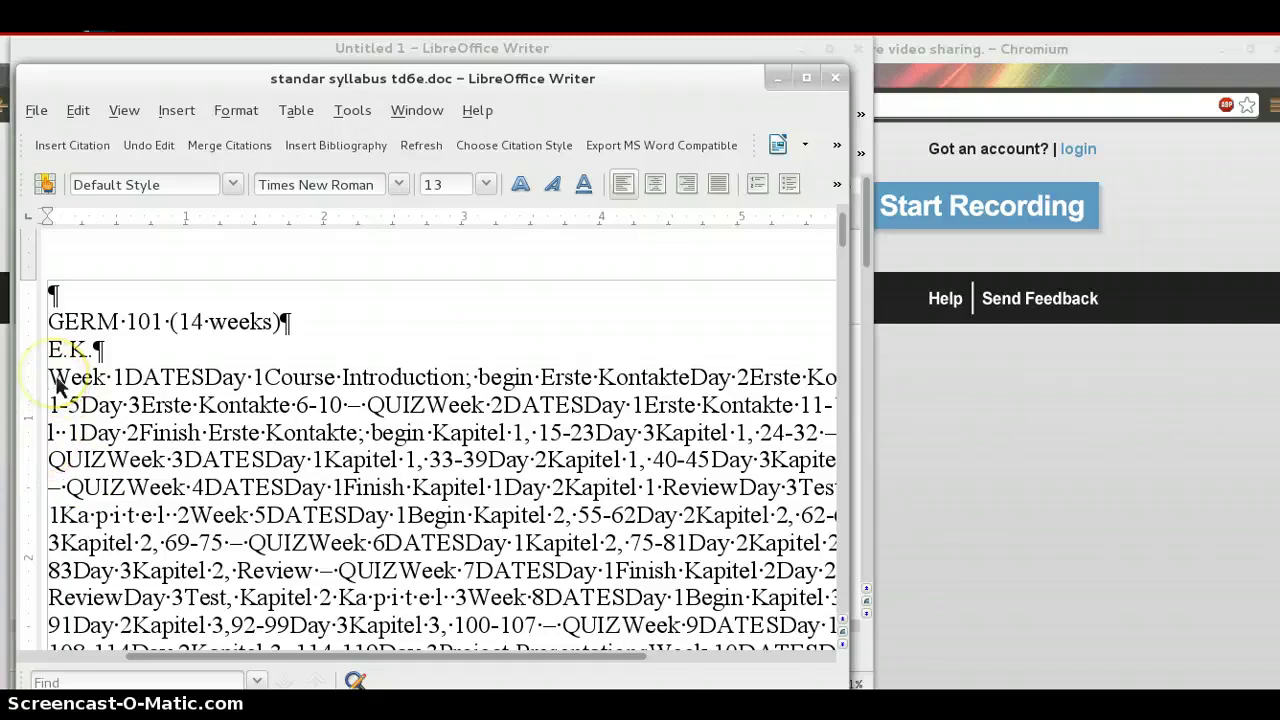
pyautogui.hotkey('ctrl', 'Right')
pyautogui.press('Left')
pyautogui.press('Home')
pyautogui.click(201, 322)
pyautogui.press('Right')
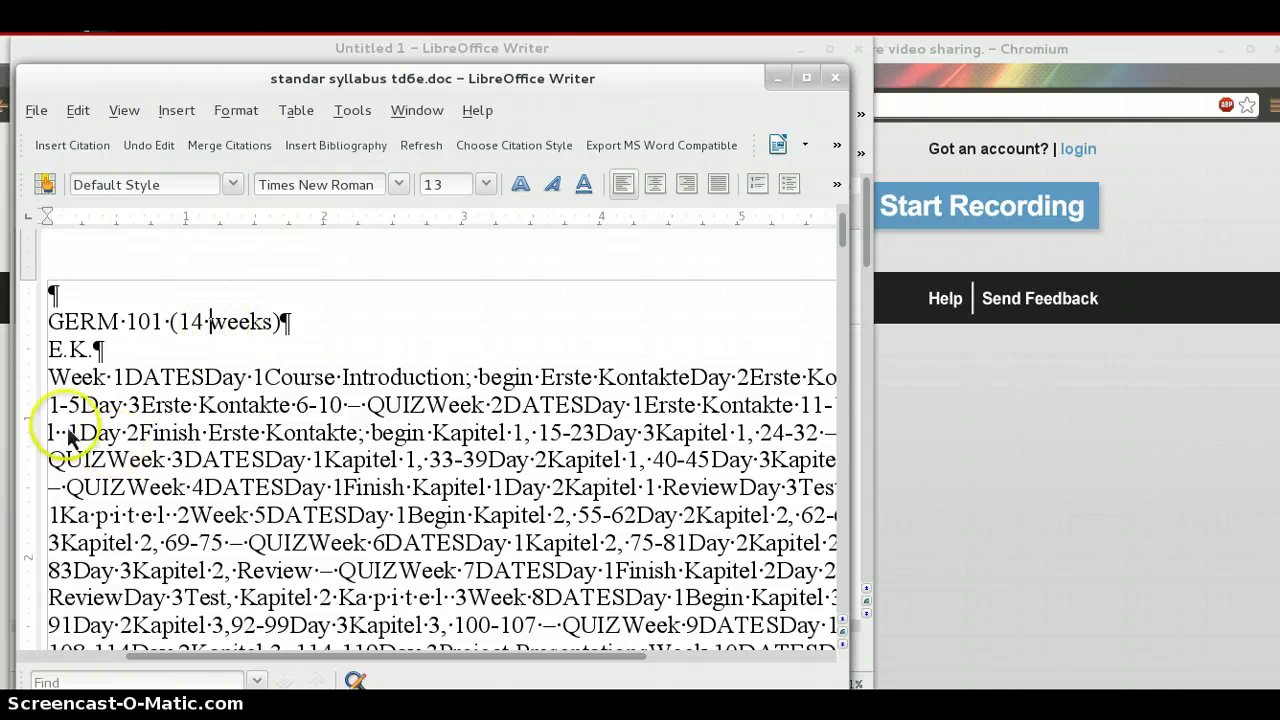
pyautogui.click(26, 376)
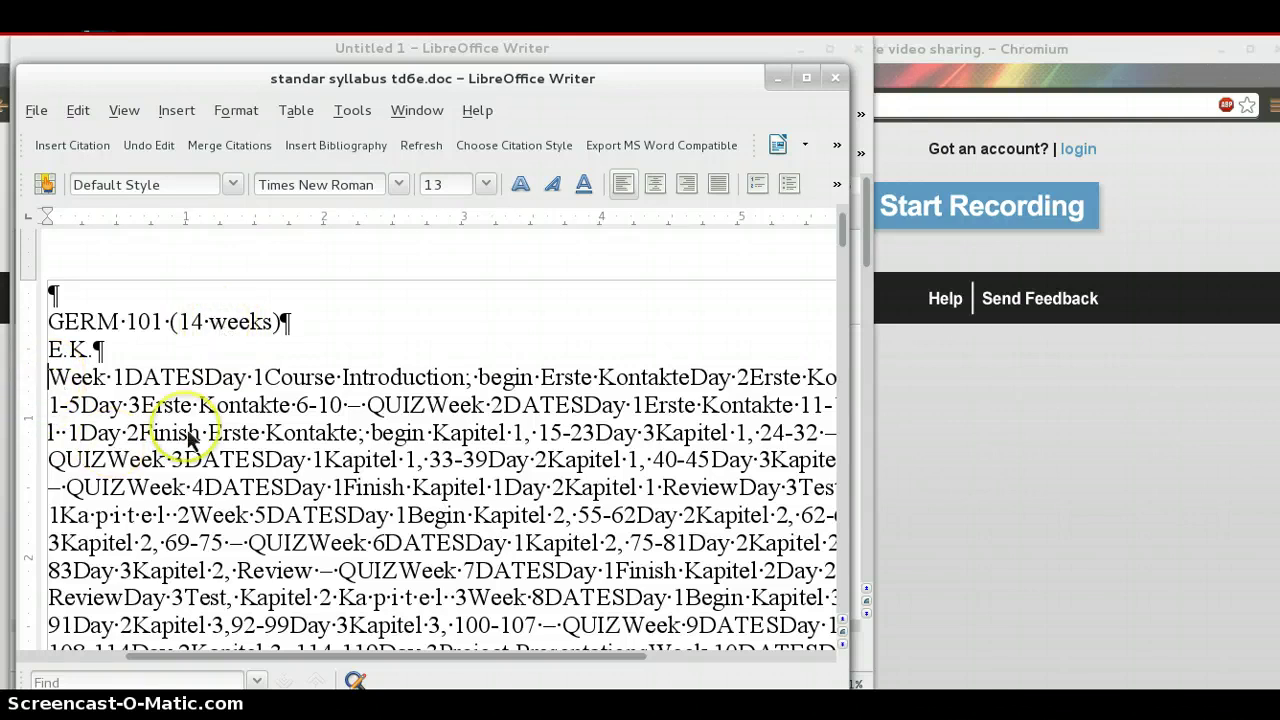
pyautogui.hotkey('ctrl', 'shift', 'Right')
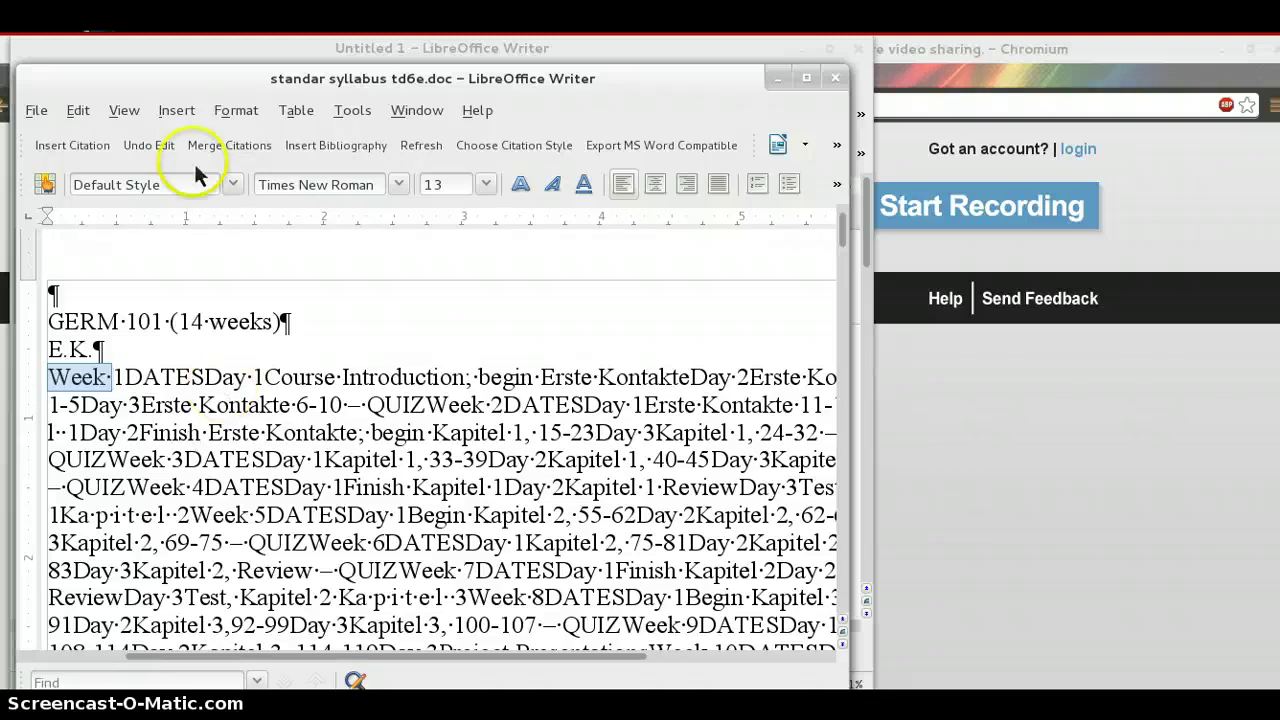
# Open Find & Replace from the Edit menu with additional search options shown
pyautogui.click(80, 111)
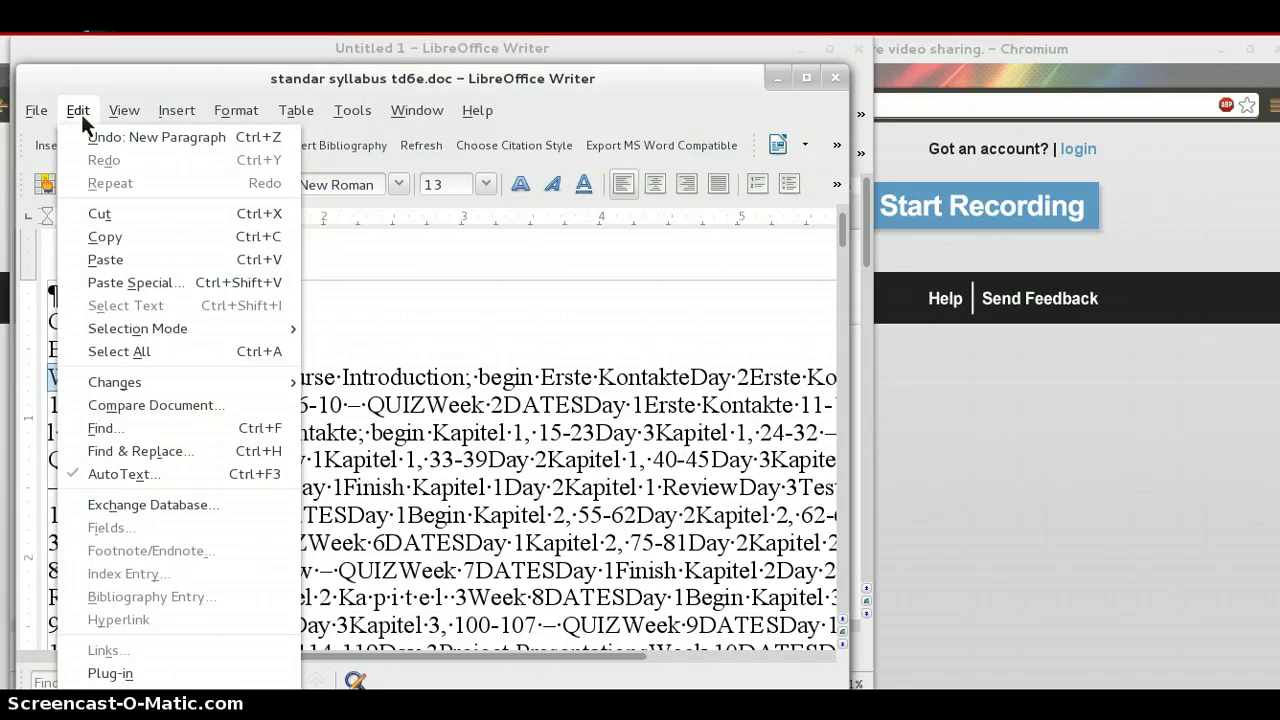
pyautogui.click(110, 112)
pyautogui.click(236, 111)
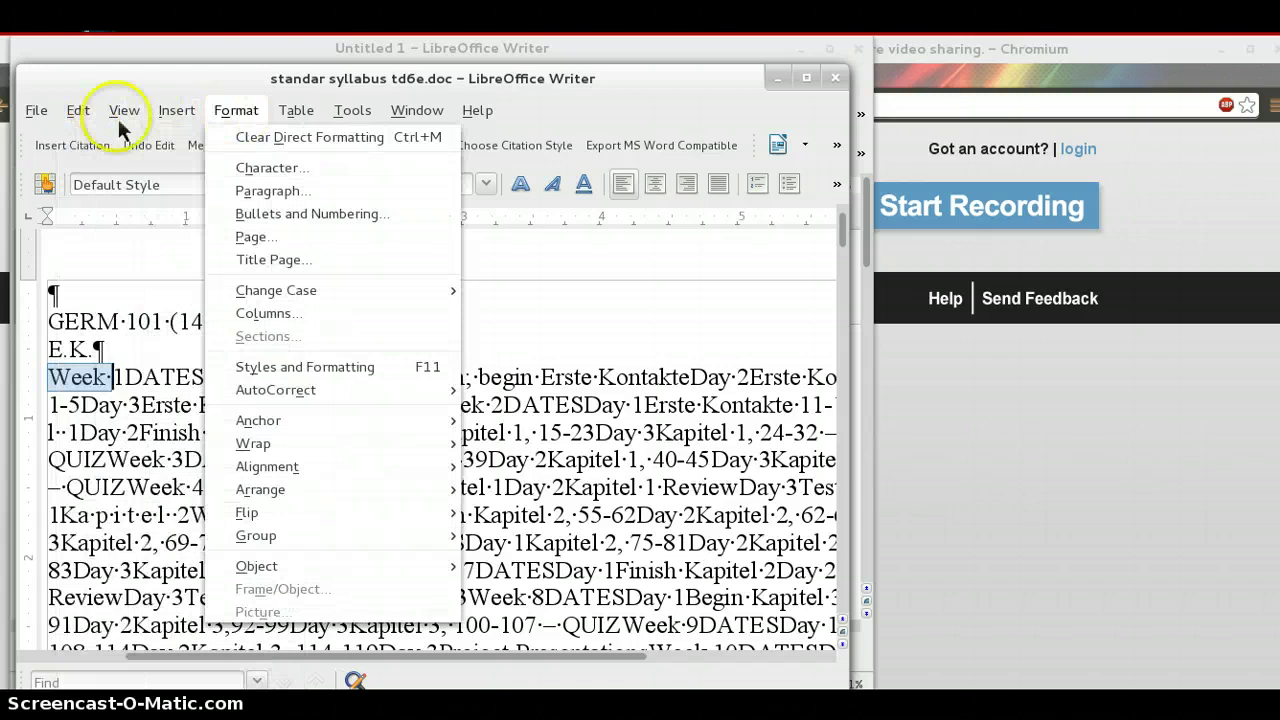
pyautogui.click(78, 111)
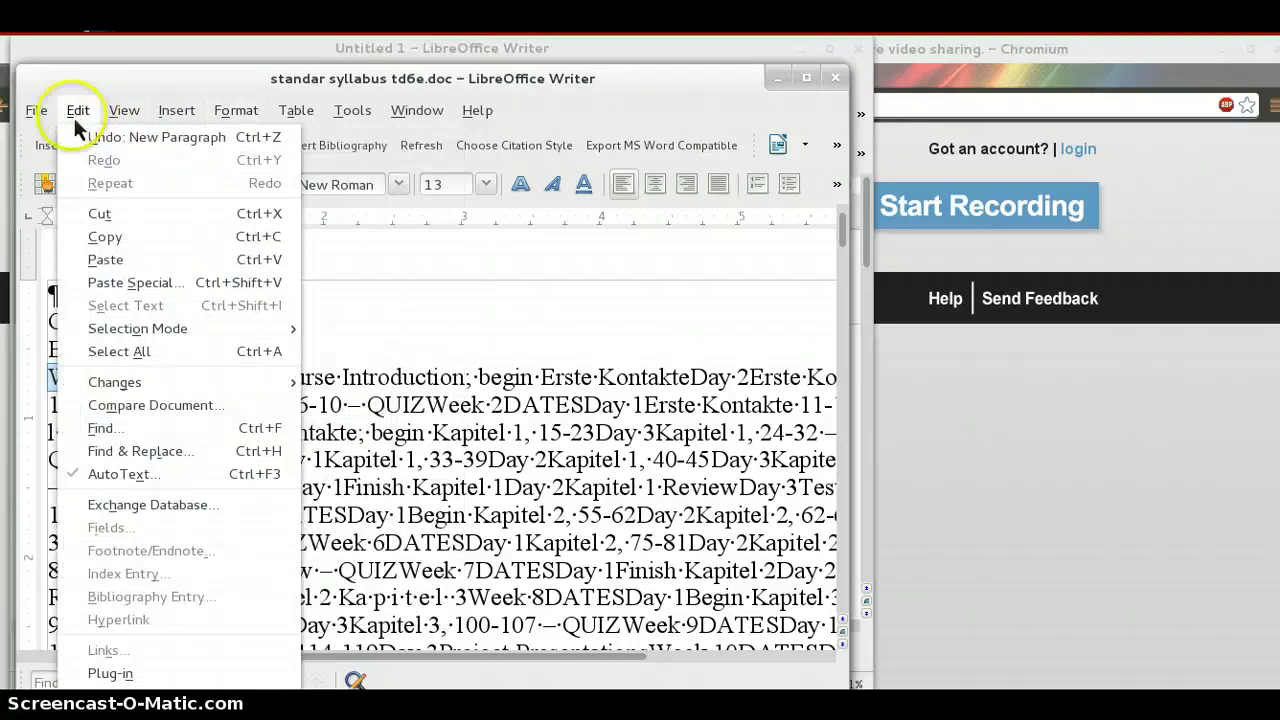
pyautogui.click(97, 455)
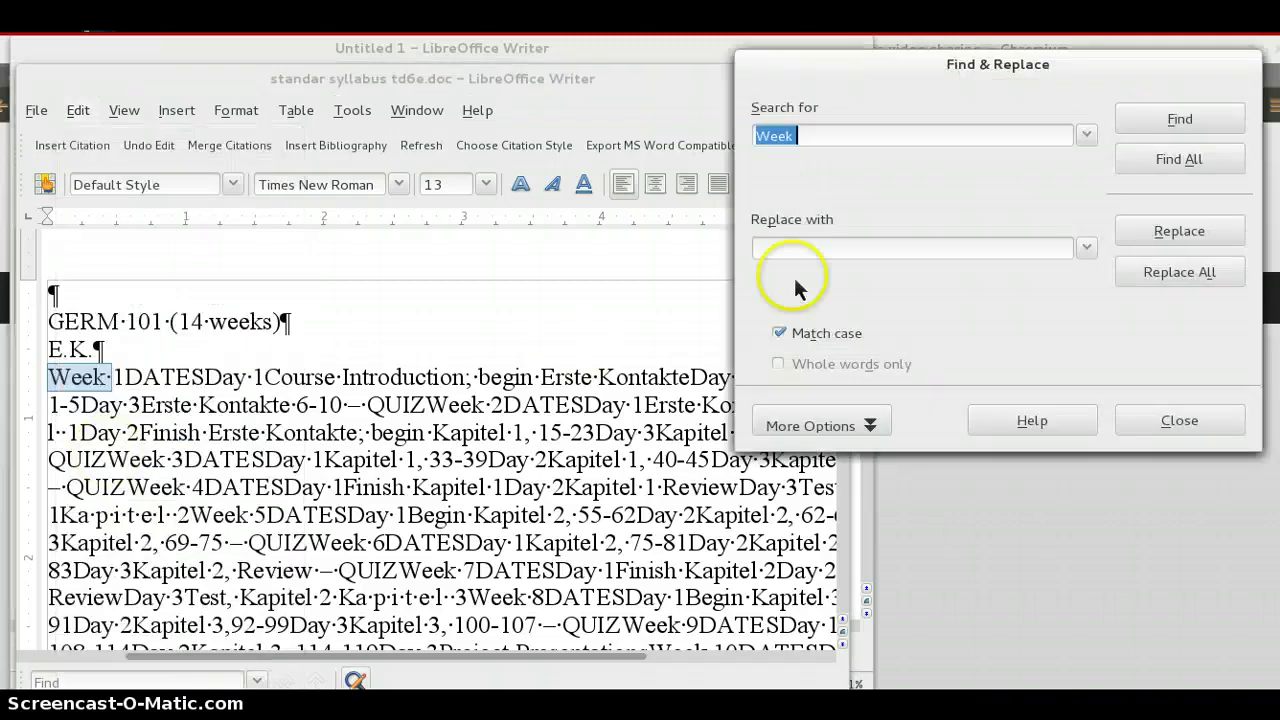
pyautogui.click(866, 423)
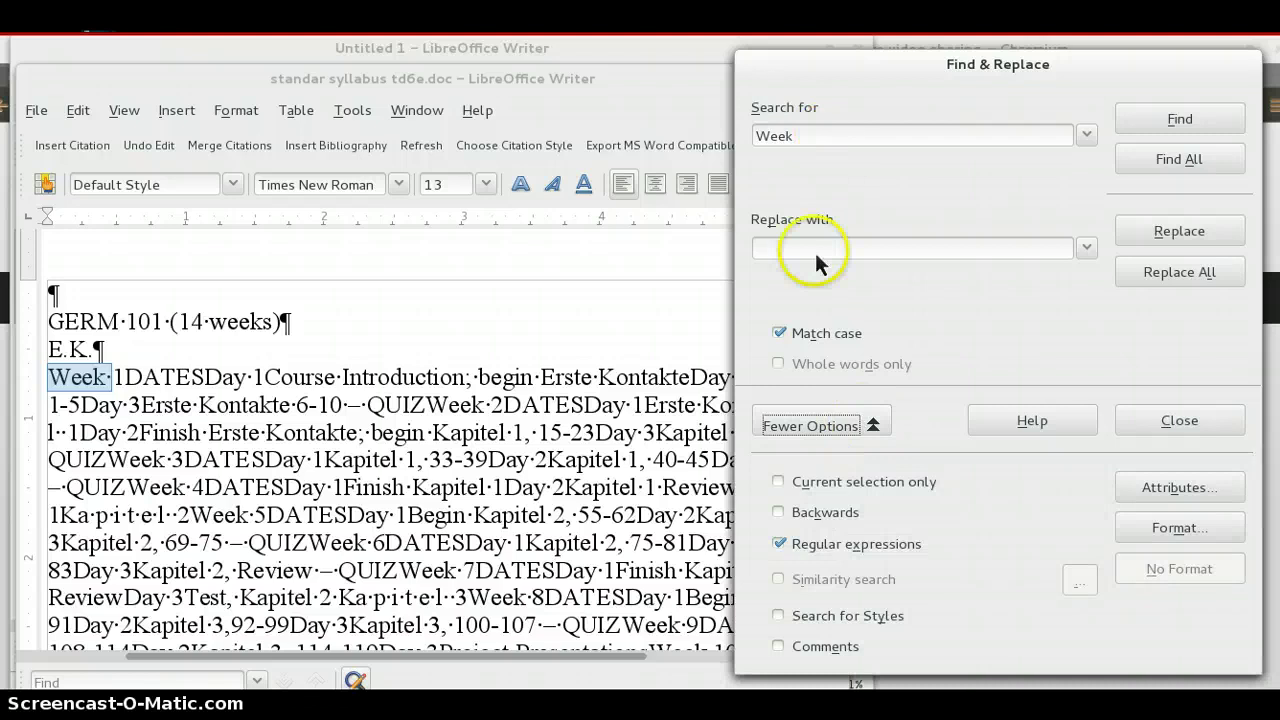
# Replace every 'Week' with the regex '\n&', making 42 replacements
pyautogui.click(812, 251)
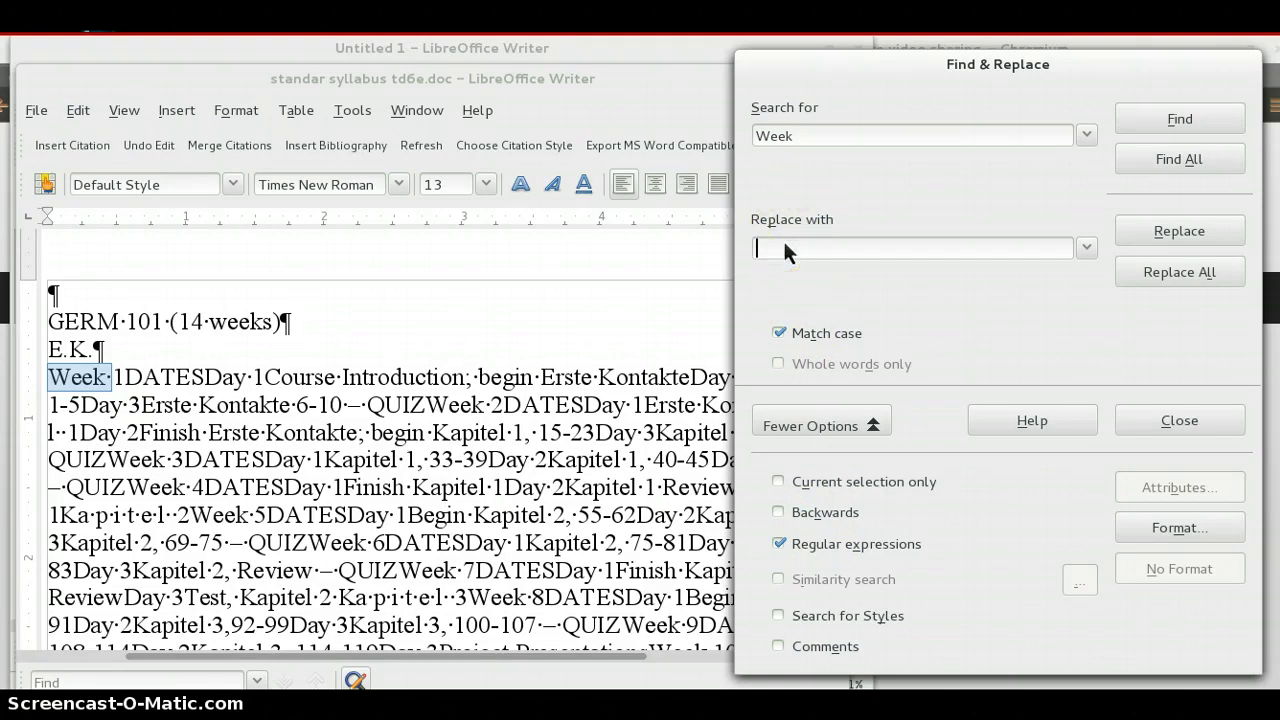
pyautogui.press('Down')
pyautogui.write('\\n&')
pyautogui.press('Delete')
pyautogui.click(785, 250)
pyautogui.click(1186, 280)
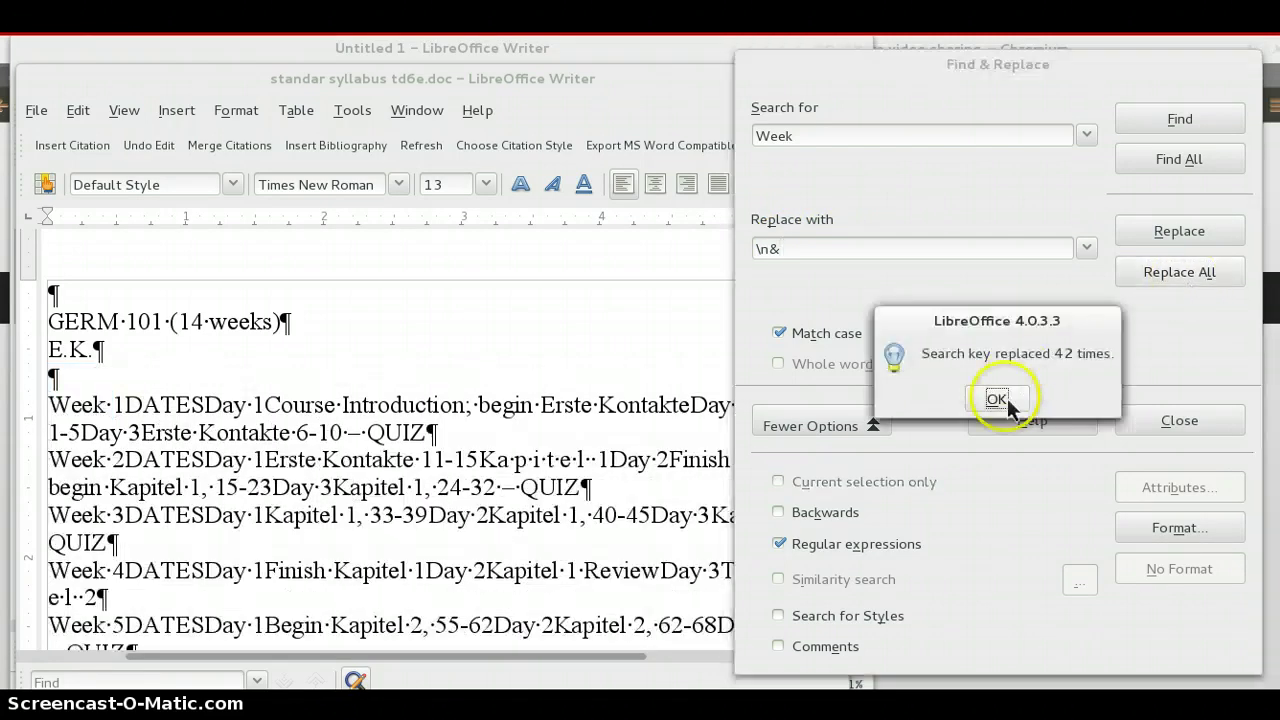
pyautogui.click(1006, 395)
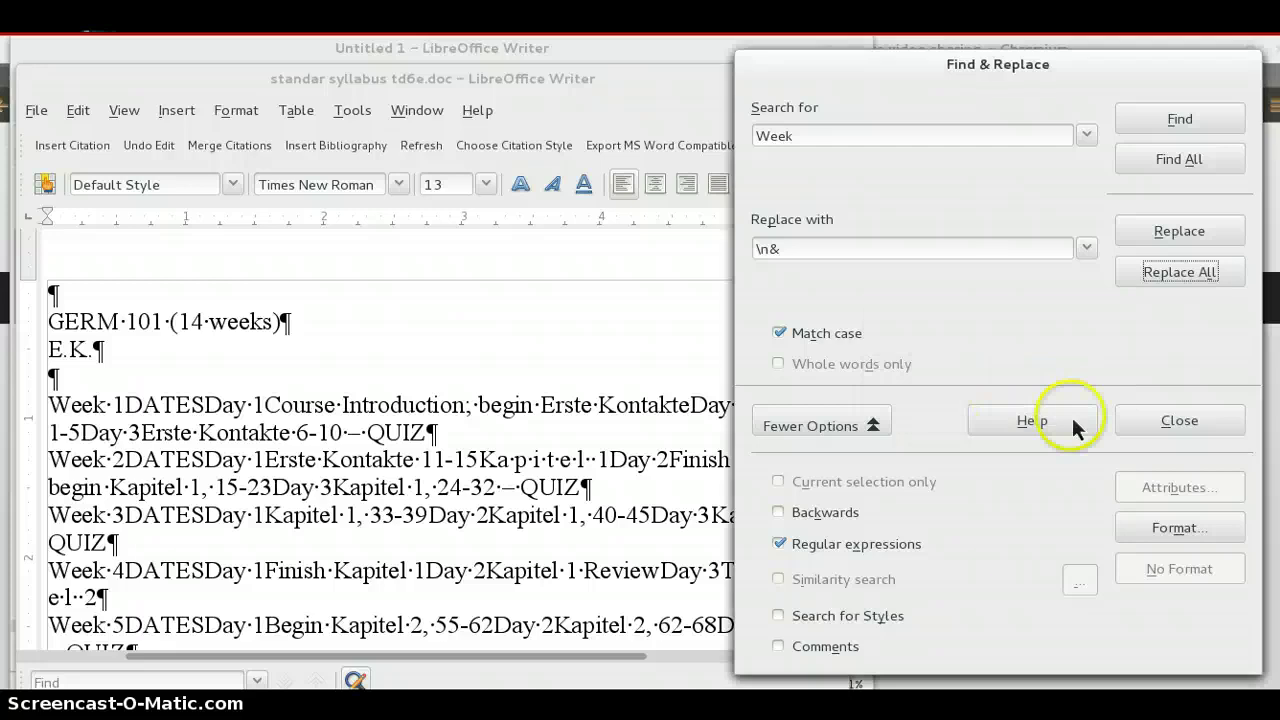
# Close Find & Replace and inspect the Week 1 line around DATES
pyautogui.click(1136, 421)
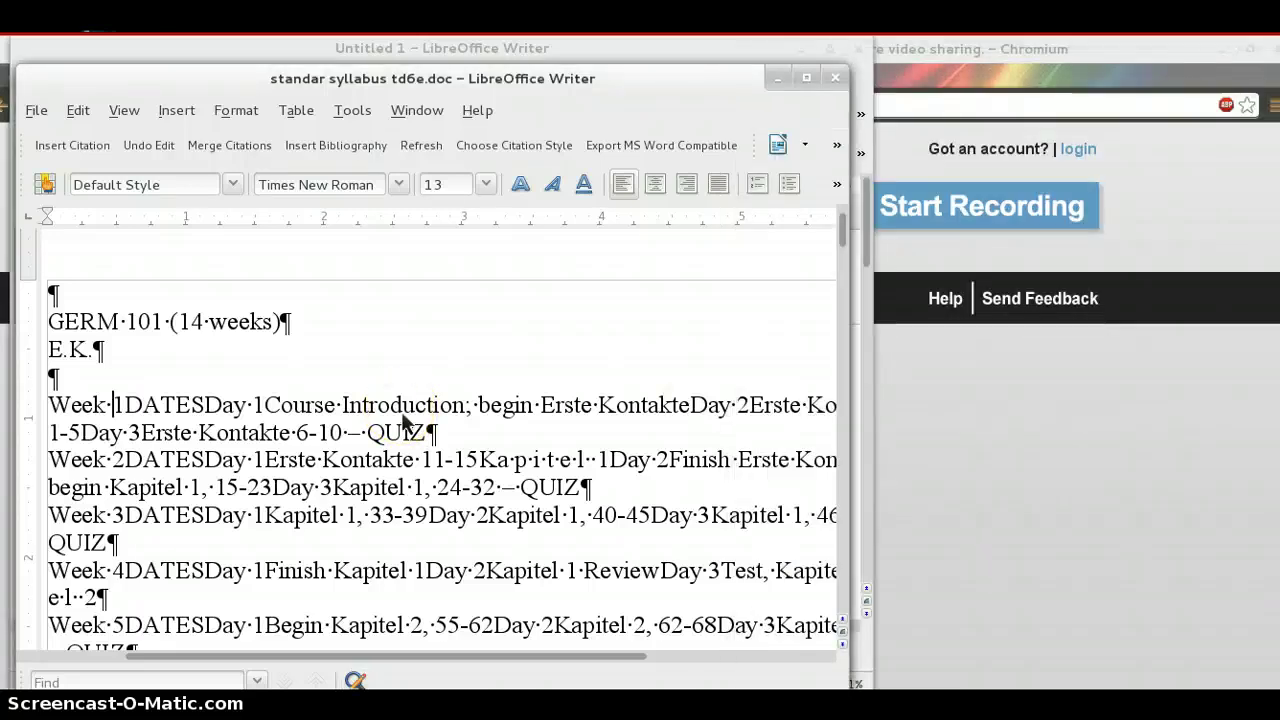
pyautogui.click(119, 465)
pyautogui.press('Up')
pyautogui.press('Up')
pyautogui.press('Right')
pyautogui.press('Right')
pyautogui.press('Right')
pyautogui.press('Right')
pyautogui.press('Right')
pyautogui.press('Right')
pyautogui.press('Right')
pyautogui.press('Right')
pyautogui.press('Left')
pyautogui.press('Left')
pyautogui.press('Left')
pyautogui.press('Left')
pyautogui.press('Left')
pyautogui.press('Left')
pyautogui.press('Left')
pyautogui.press('Left')
# Replace every 'DATES' with '\t&', giving 42 replacements
pyautogui.hotkey('ctrl', 'h')
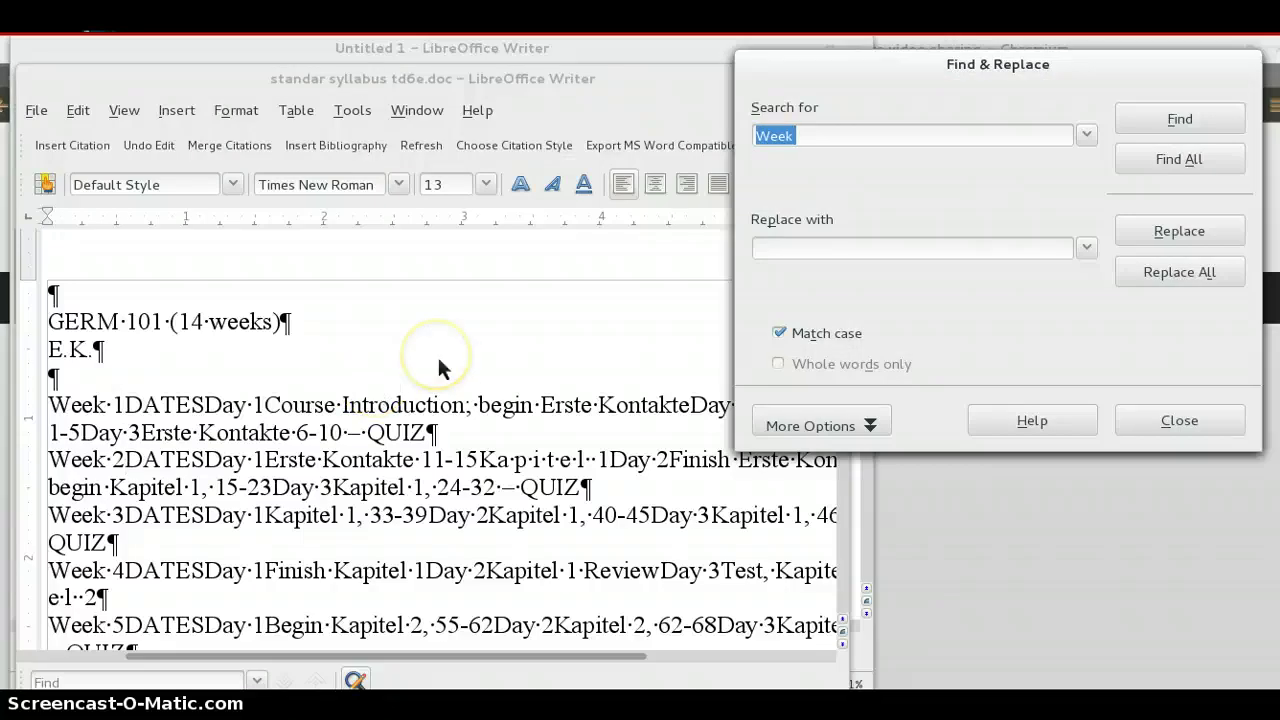
pyautogui.write('We')
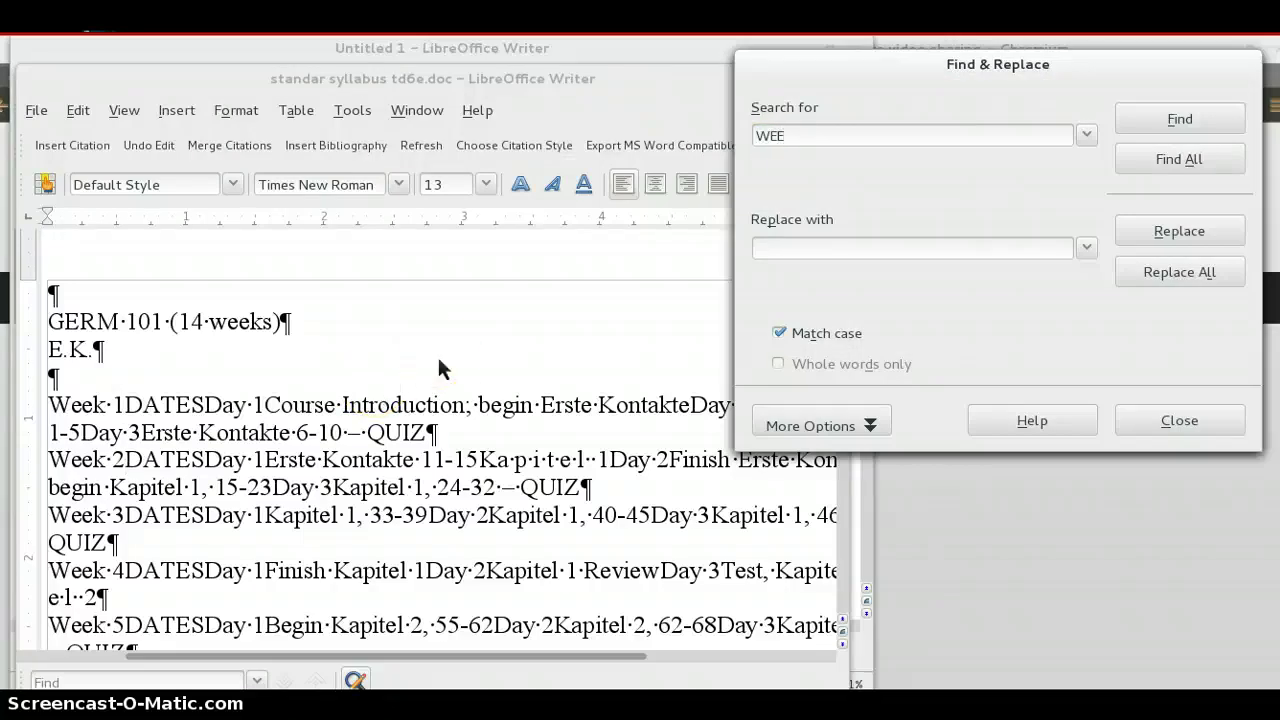
pyautogui.press('BackSpace')
pyautogui.press('BackSpace')
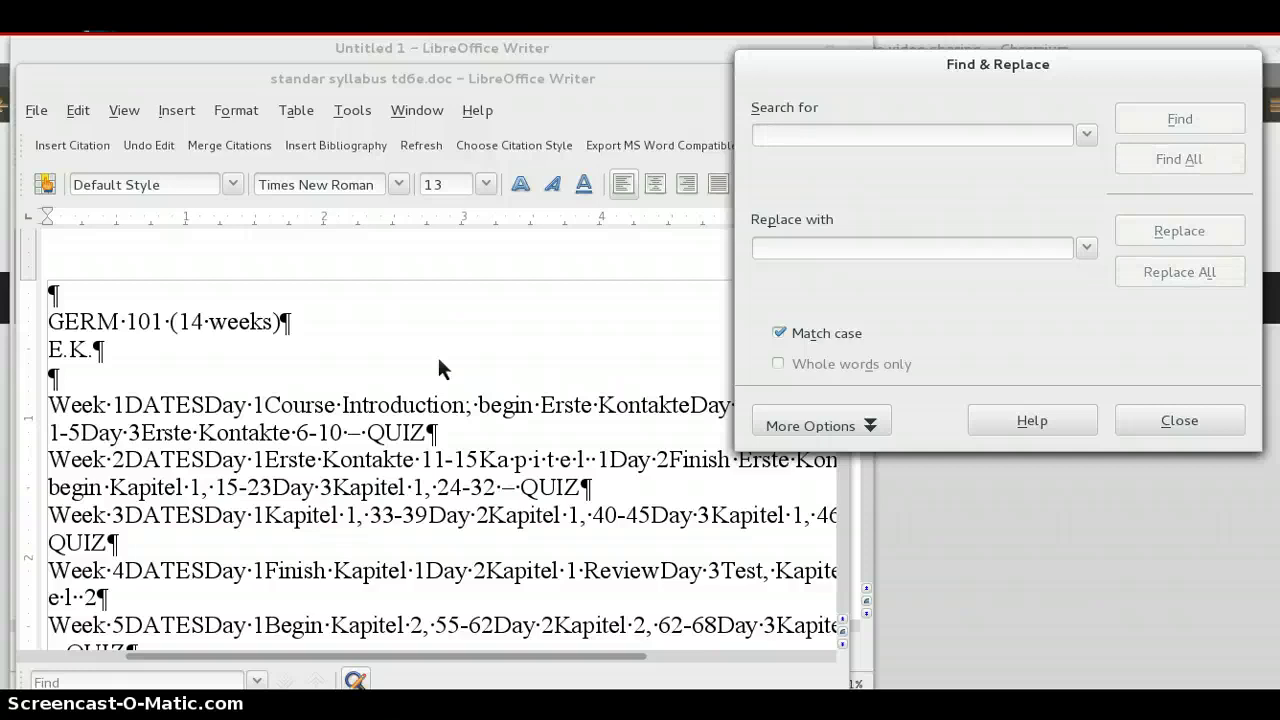
pyautogui.write('DATES')
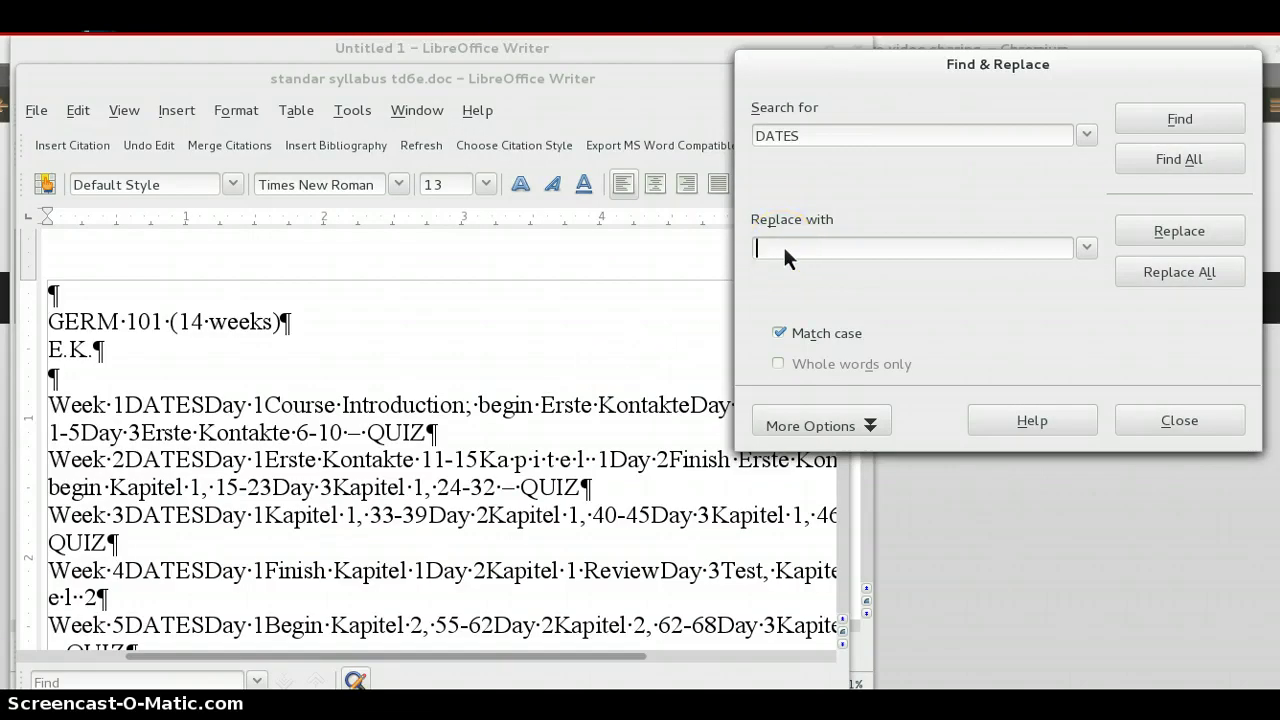
pyautogui.write('\\t&')
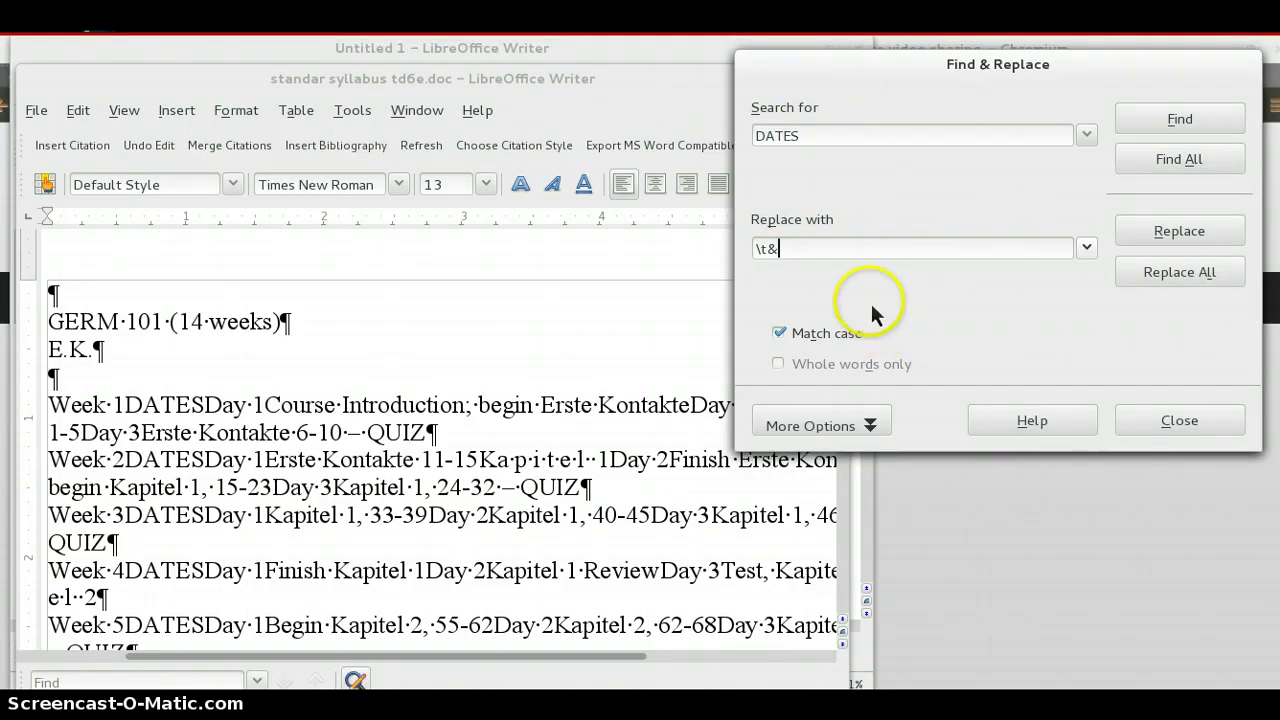
pyautogui.click(1156, 276)
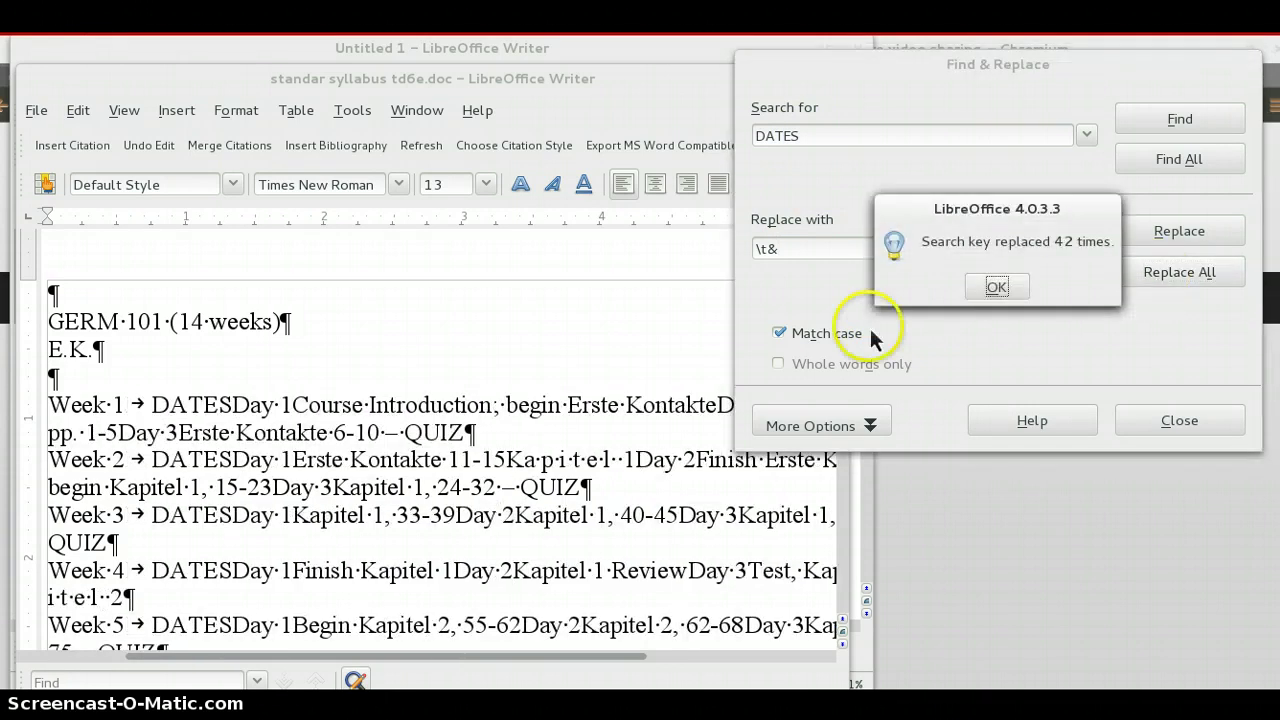
pyautogui.click(1003, 288)
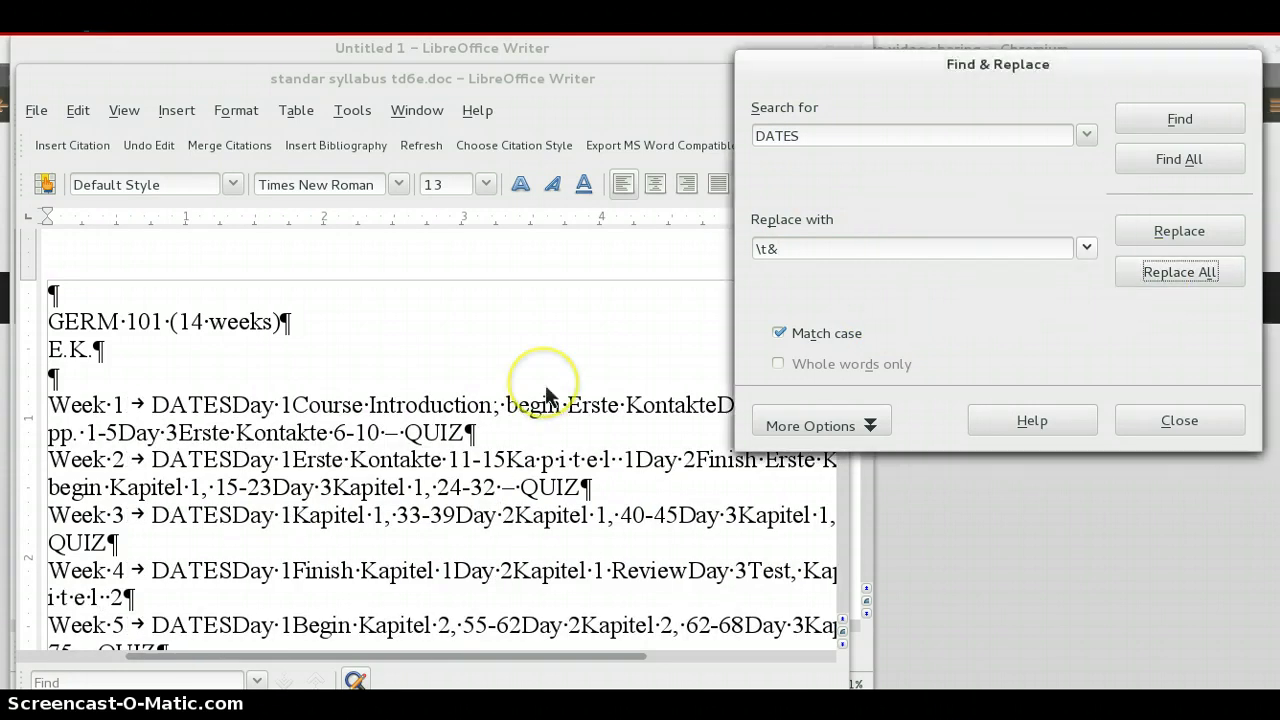
pyautogui.scroll(-5, 170, 440)
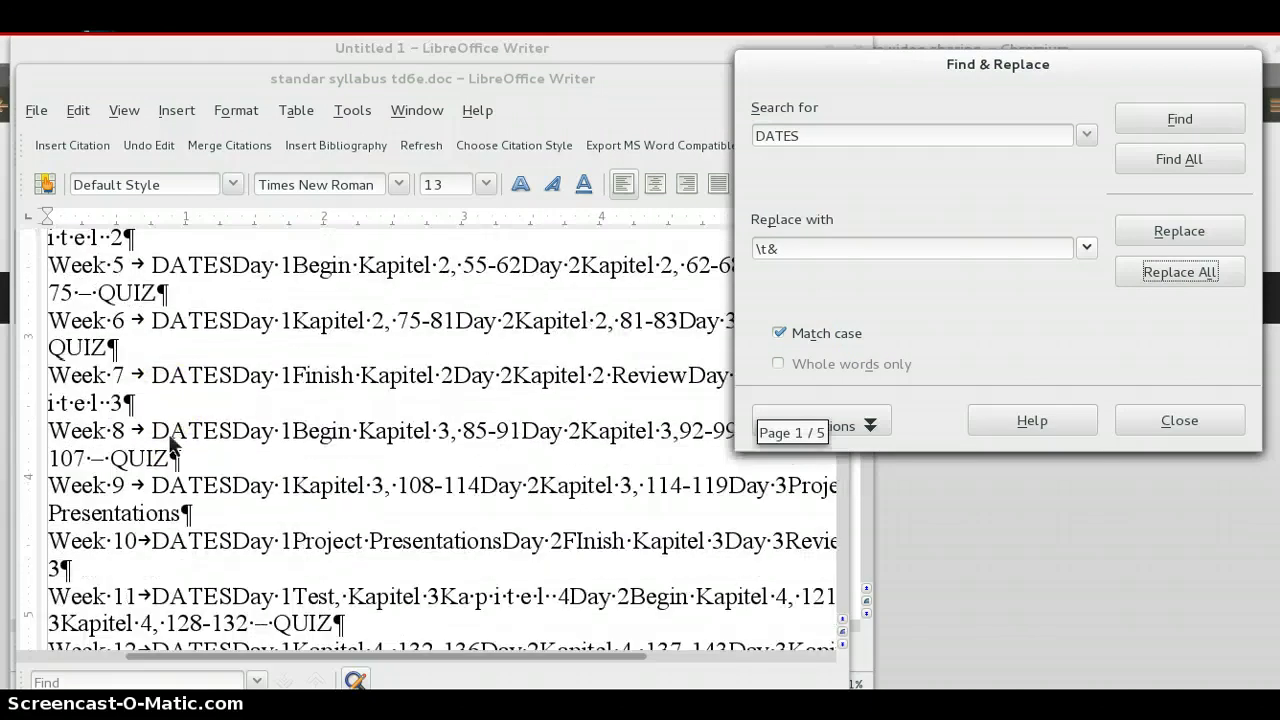
pyautogui.scroll(6, 170, 440)
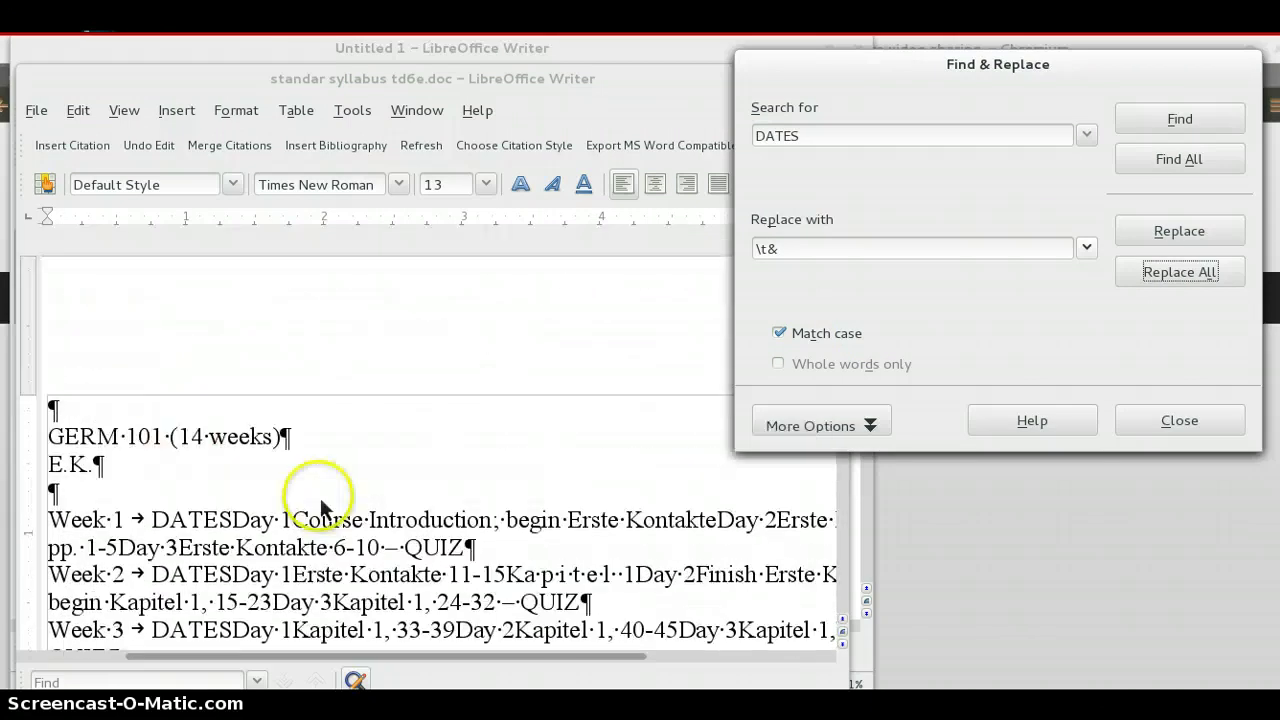
# Regex-replace 'Day [1-3]' with '\n&\t' (126 replacements), then close the dialog
pyautogui.click(350, 522)
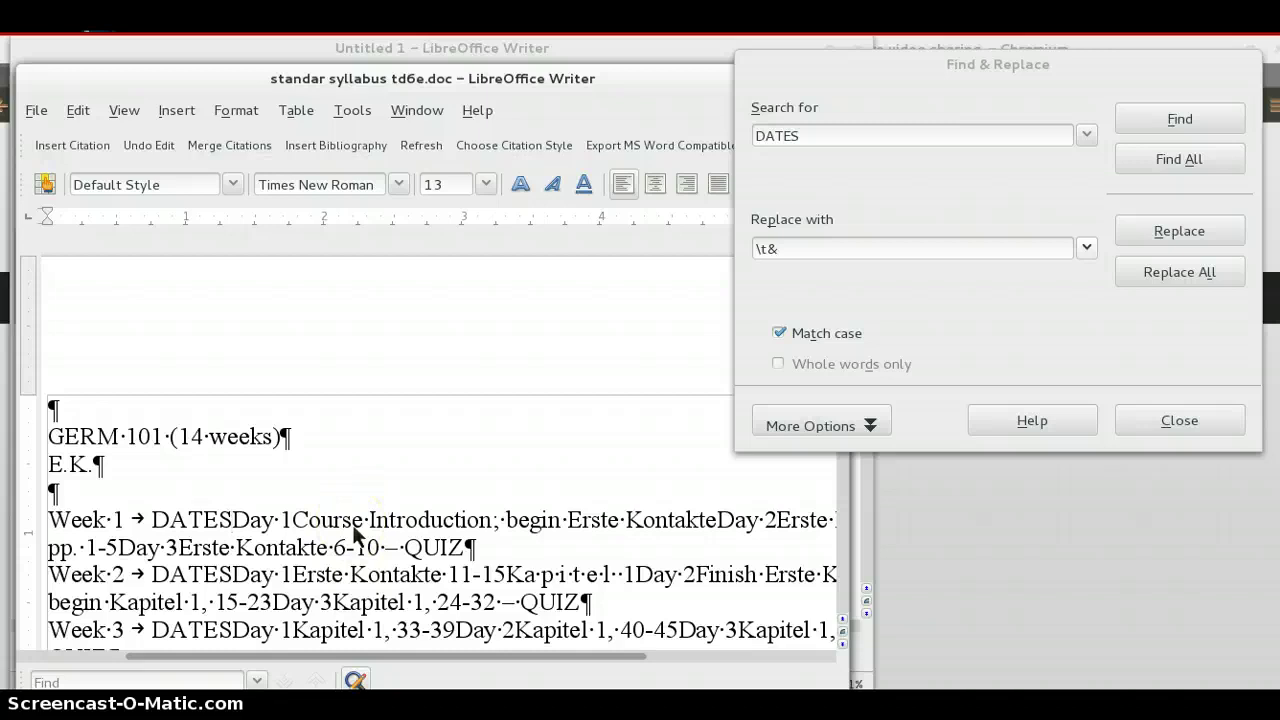
pyautogui.click(842, 137)
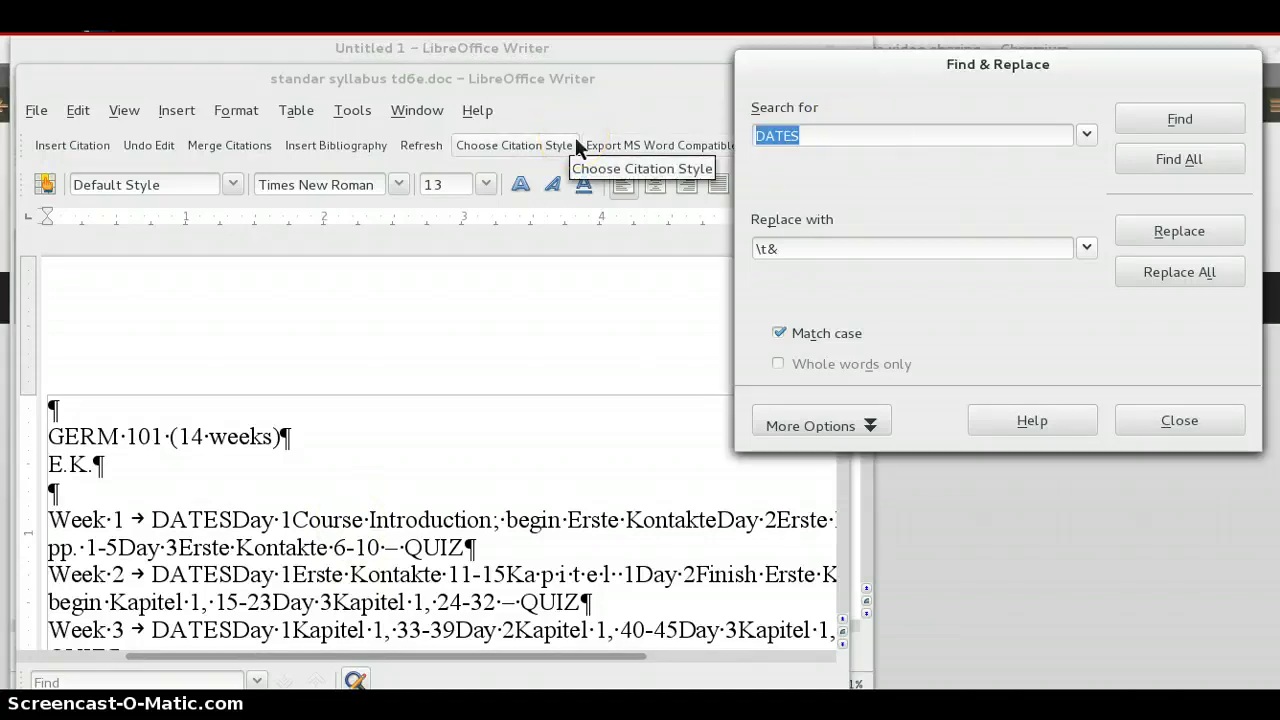
pyautogui.write('Day ')
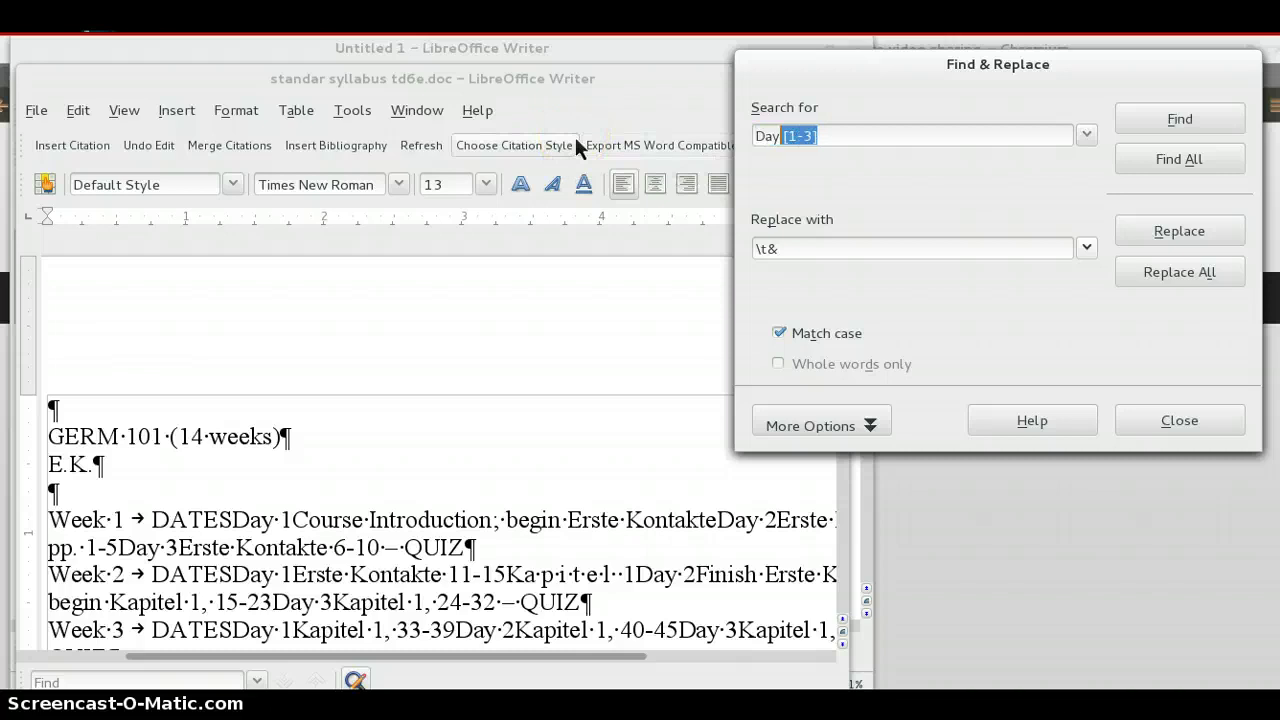
pyautogui.write('[1-3]')
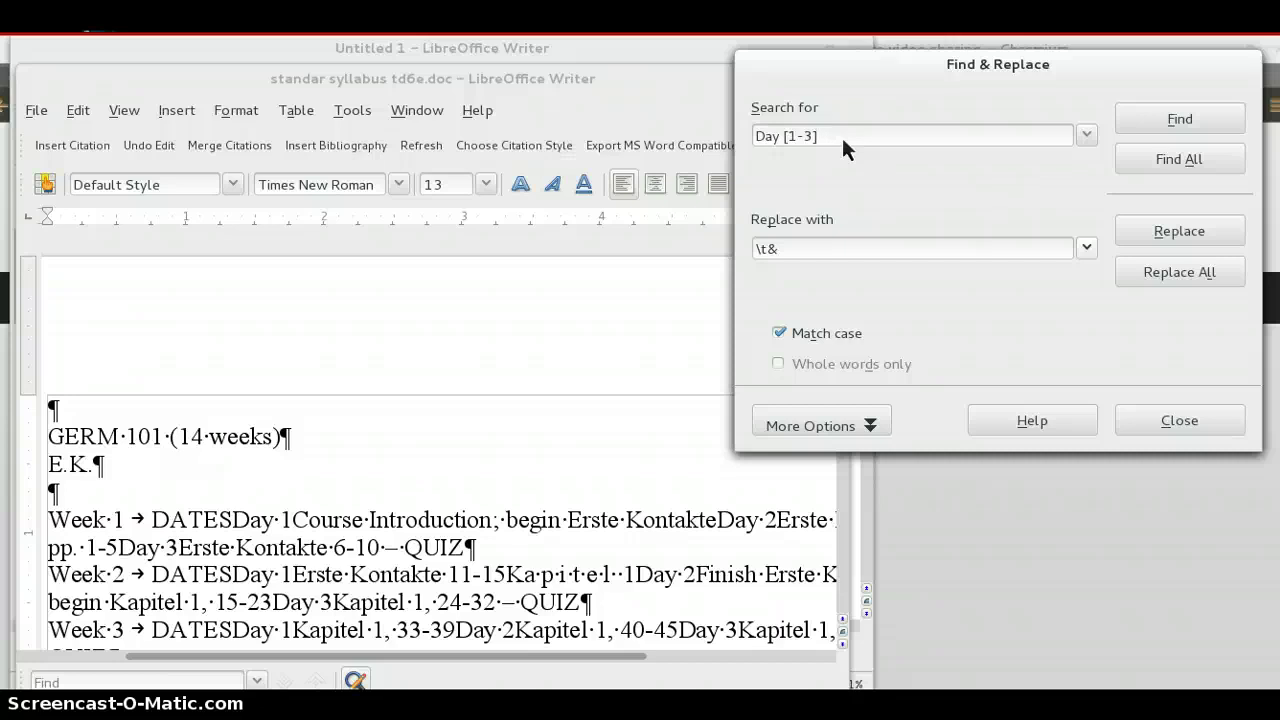
pyautogui.click(798, 246)
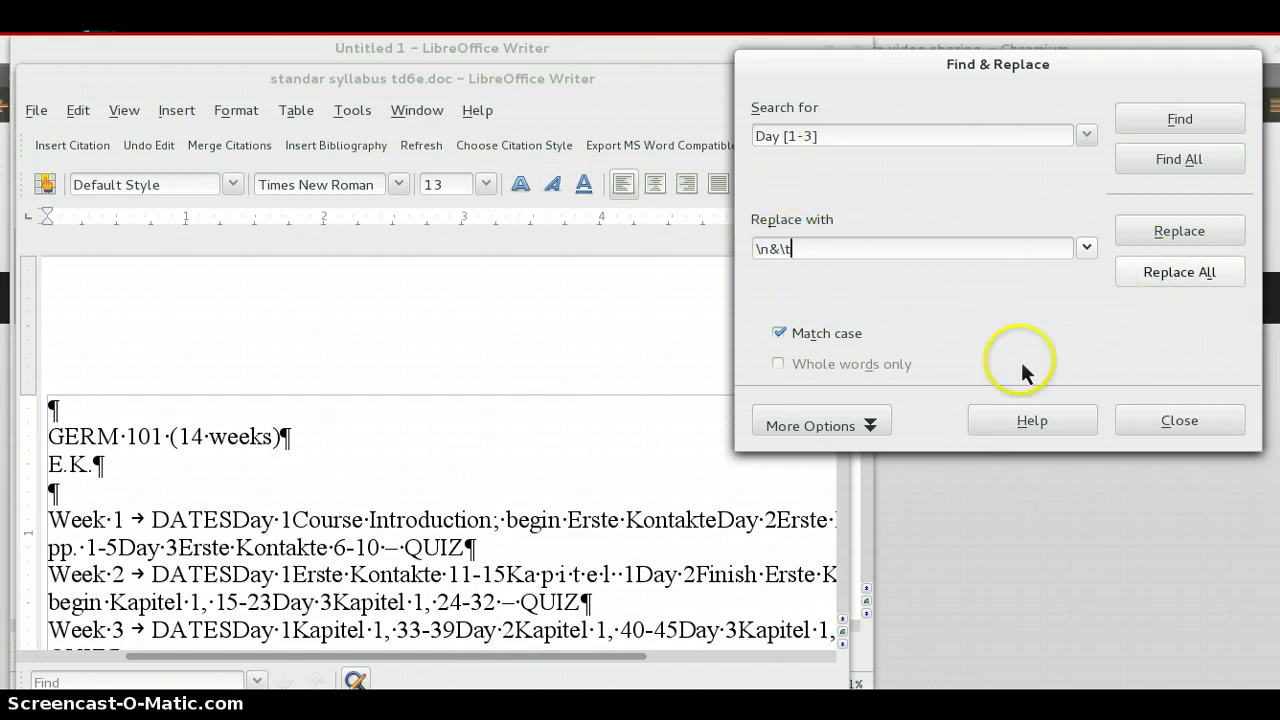
pyautogui.click(888, 420)
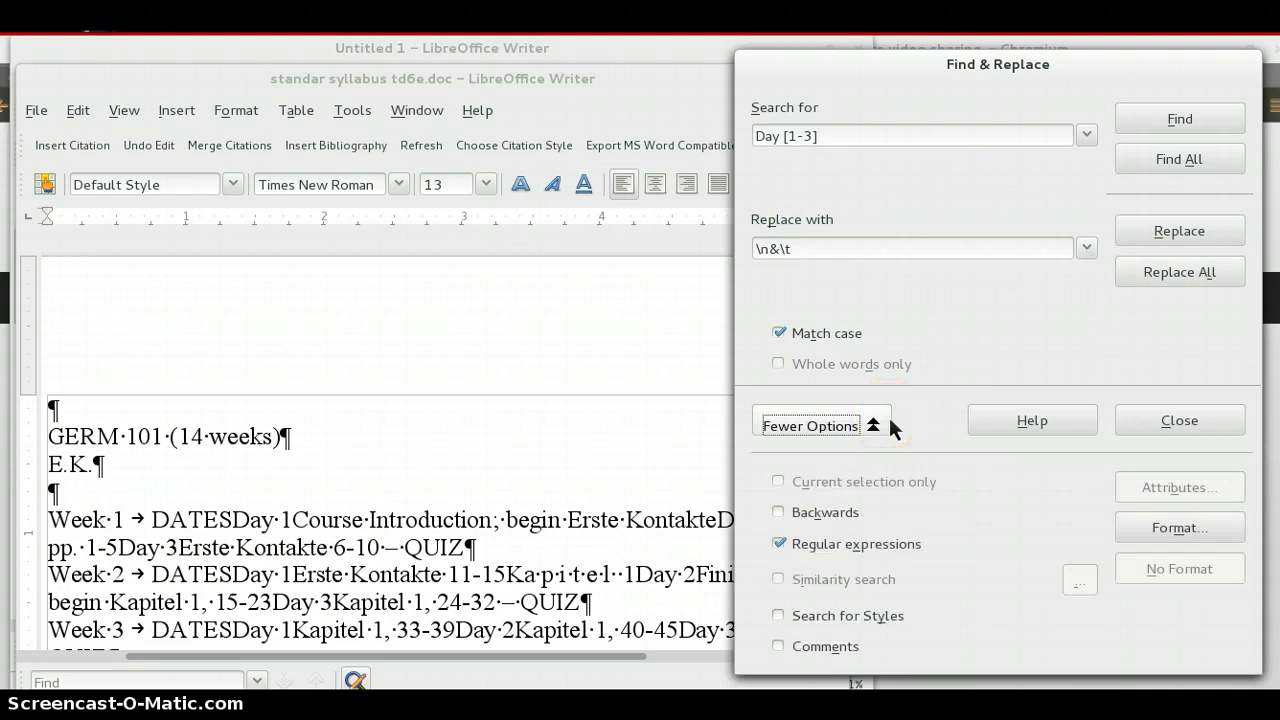
pyautogui.click(1160, 272)
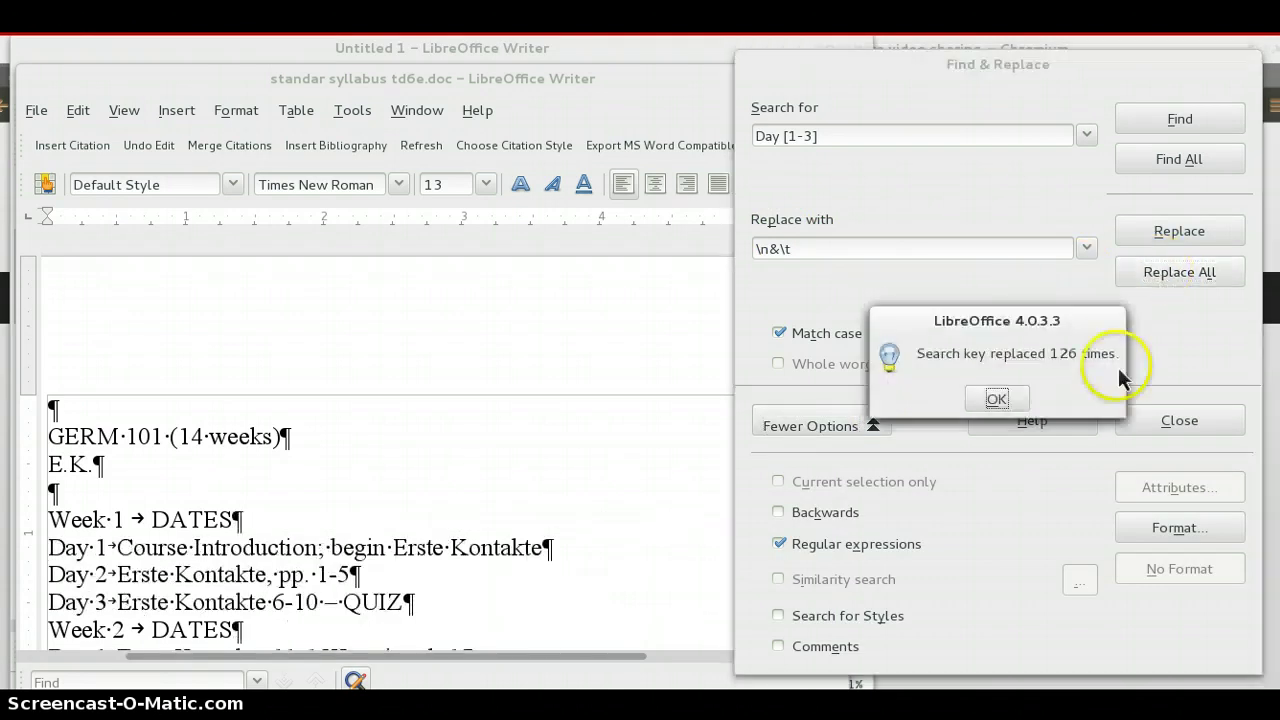
pyautogui.click(997, 400)
pyautogui.click(1179, 420)
pyautogui.scroll(-4, 676, 475)
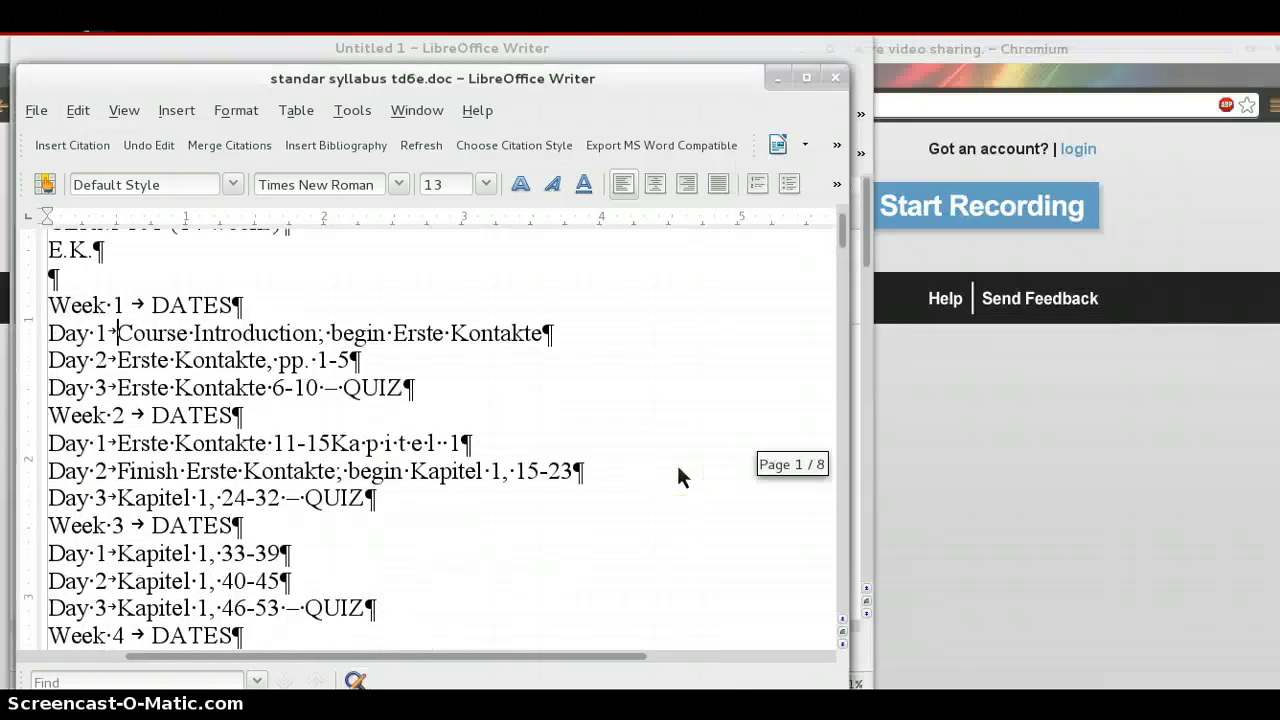
pyautogui.press('Up')
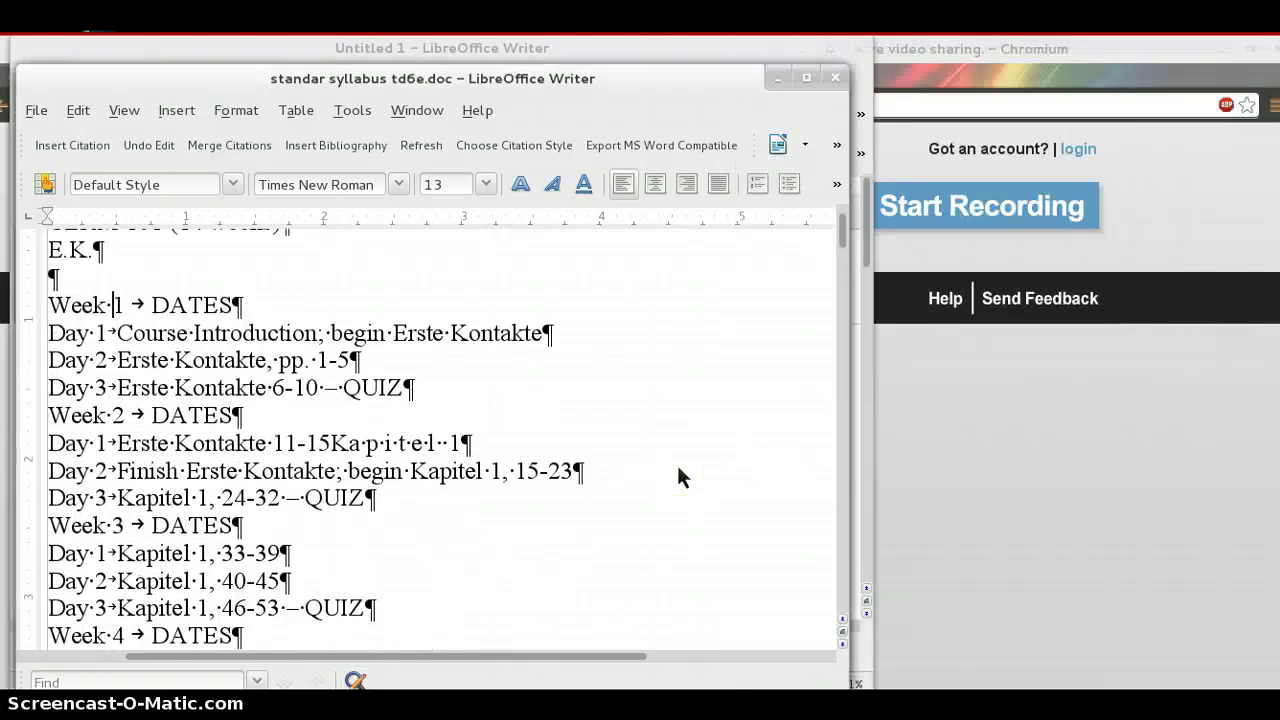
pyautogui.press('Home')
pyautogui.press('Down')
pyautogui.press('Down')
pyautogui.press('Down')
pyautogui.press('Down')
pyautogui.press('Down')
pyautogui.press('Down')
pyautogui.press('Down')
pyautogui.press('Down')
pyautogui.press('Down')
pyautogui.press('Down')
pyautogui.press('Down')
pyautogui.press('Down')
pyautogui.press('Down')
pyautogui.press('pagedown')
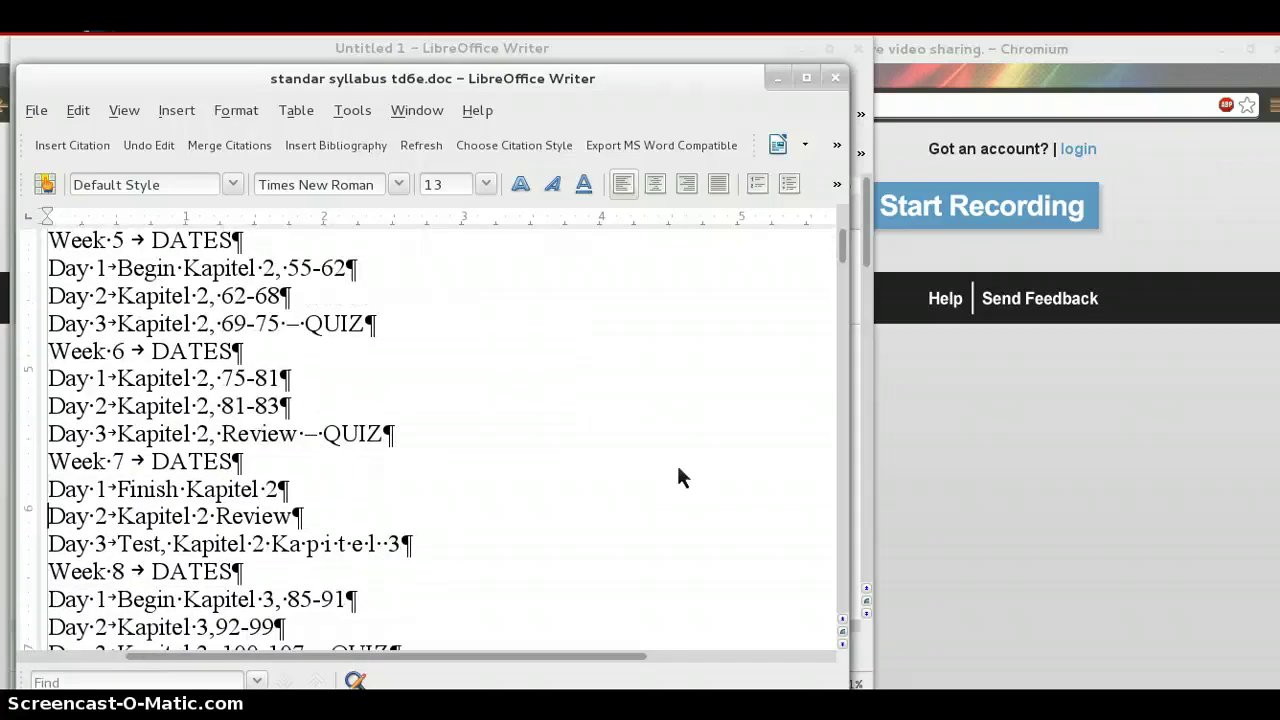
pyautogui.press('pagedown')
pyautogui.press('pageup')
pyautogui.press('pageup')
pyautogui.press('pageup')
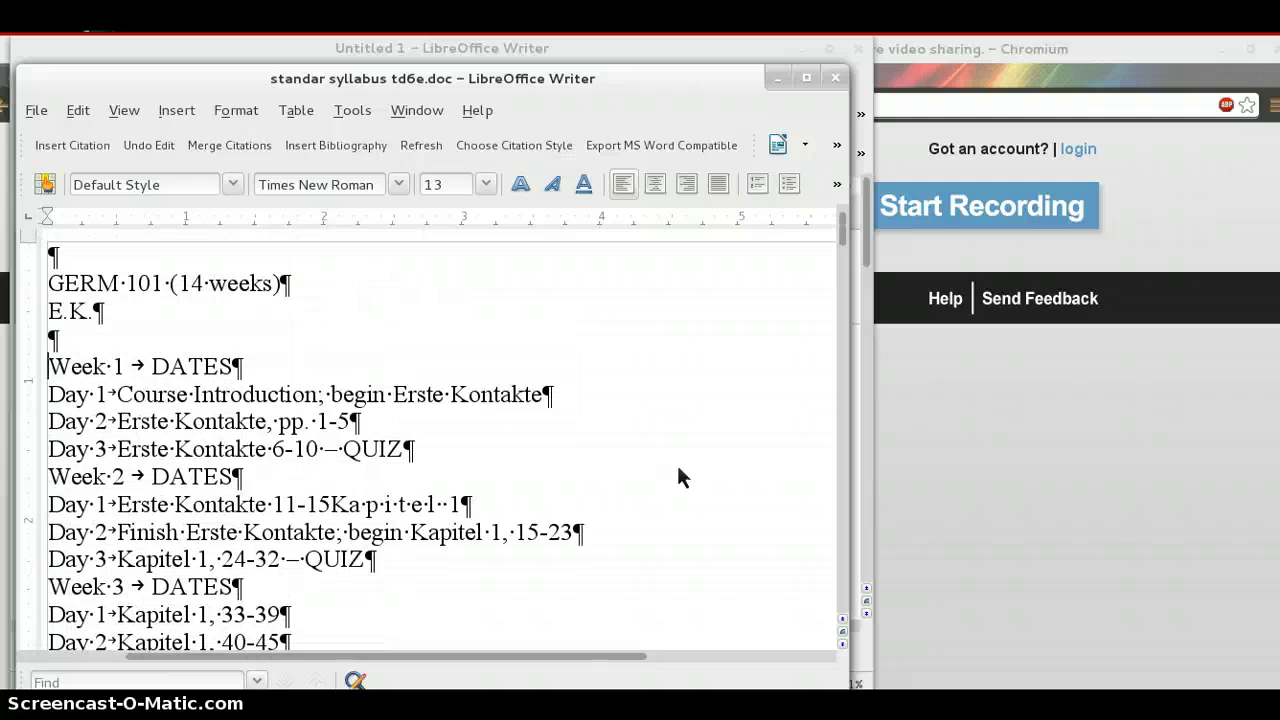
pyautogui.hotkey('shift', 'pagedown')
pyautogui.hotkey('shift', 'pagedown')
pyautogui.press('pagedown')
pyautogui.press('pagedown')
pyautogui.press('pagedown')
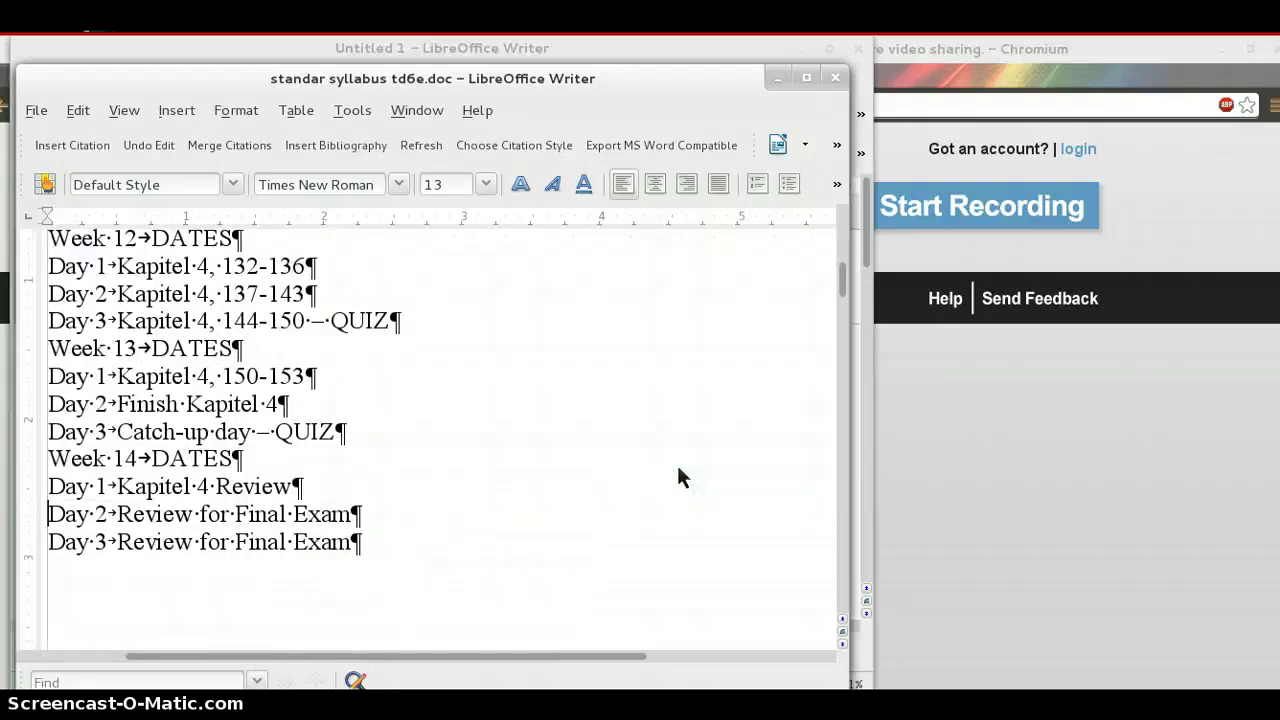
pyautogui.press('pagedown')
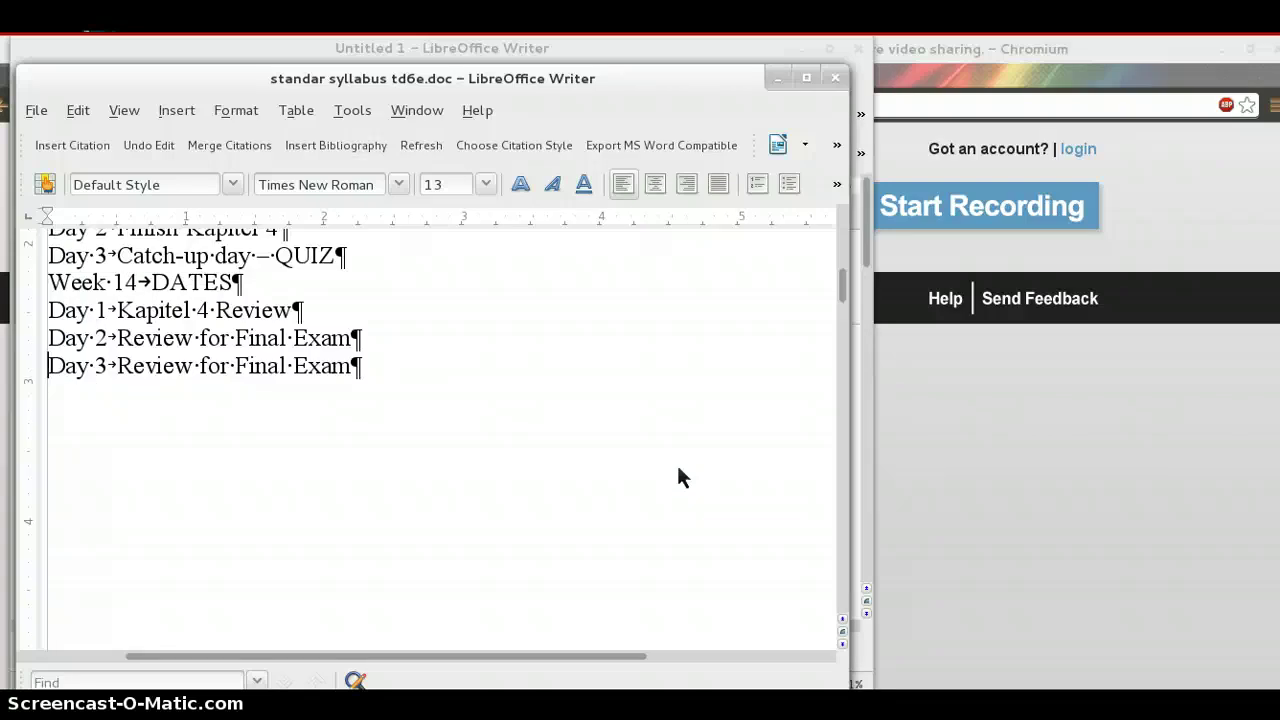
pyautogui.press('Right')
pyautogui.press('pagedown')
pyautogui.press('pageup')
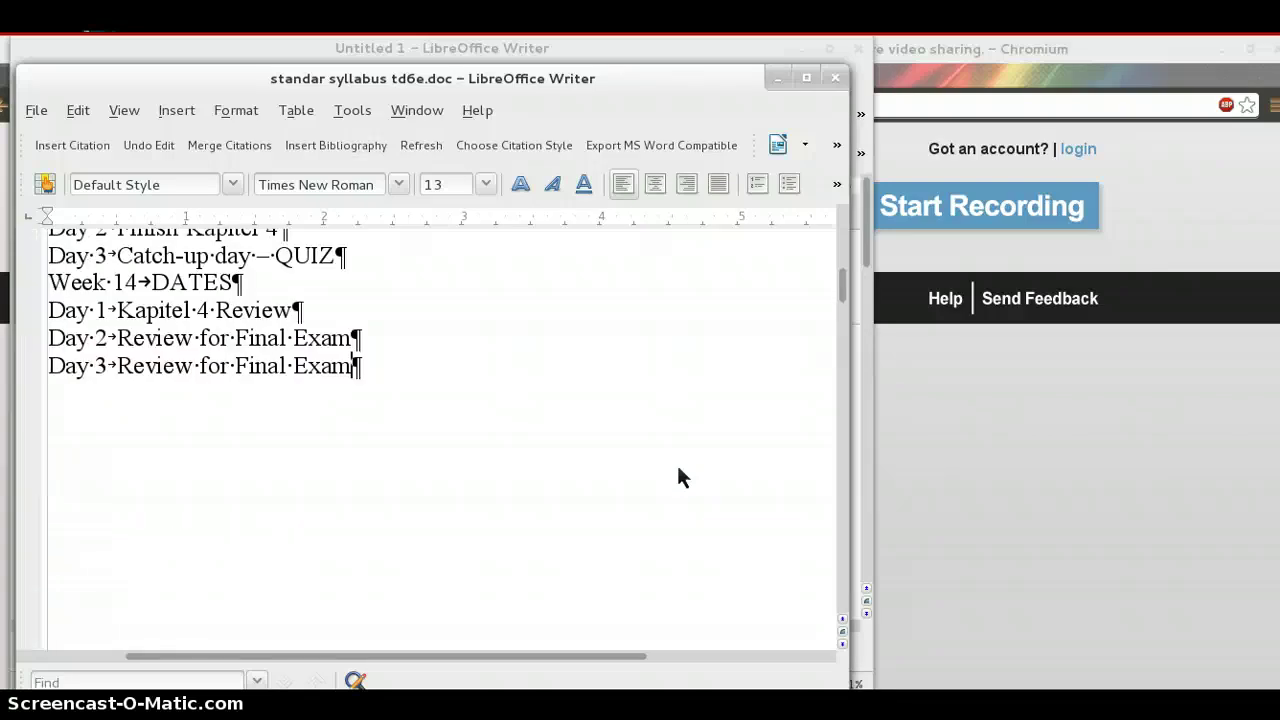
pyautogui.hotkey('shift', 'pageup')
pyautogui.hotkey('shift', 'pageup')
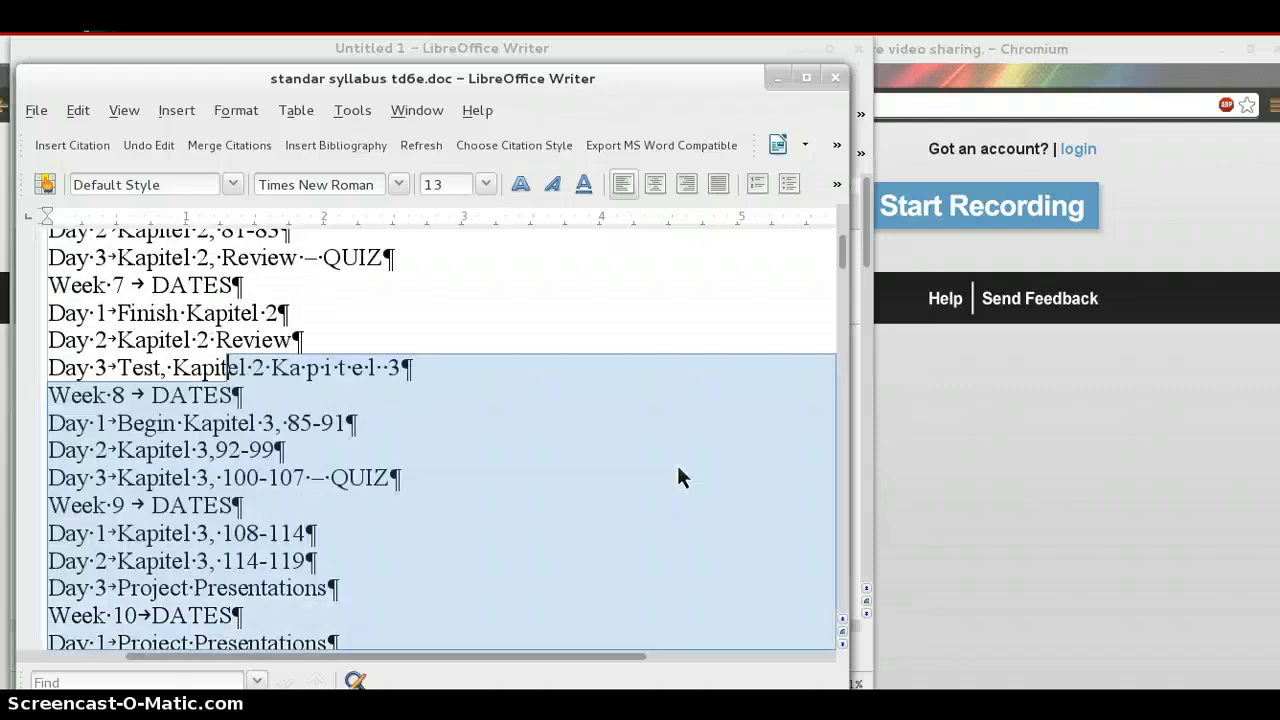
pyautogui.hotkey('shift', 'pageup')
pyautogui.press('pageup')
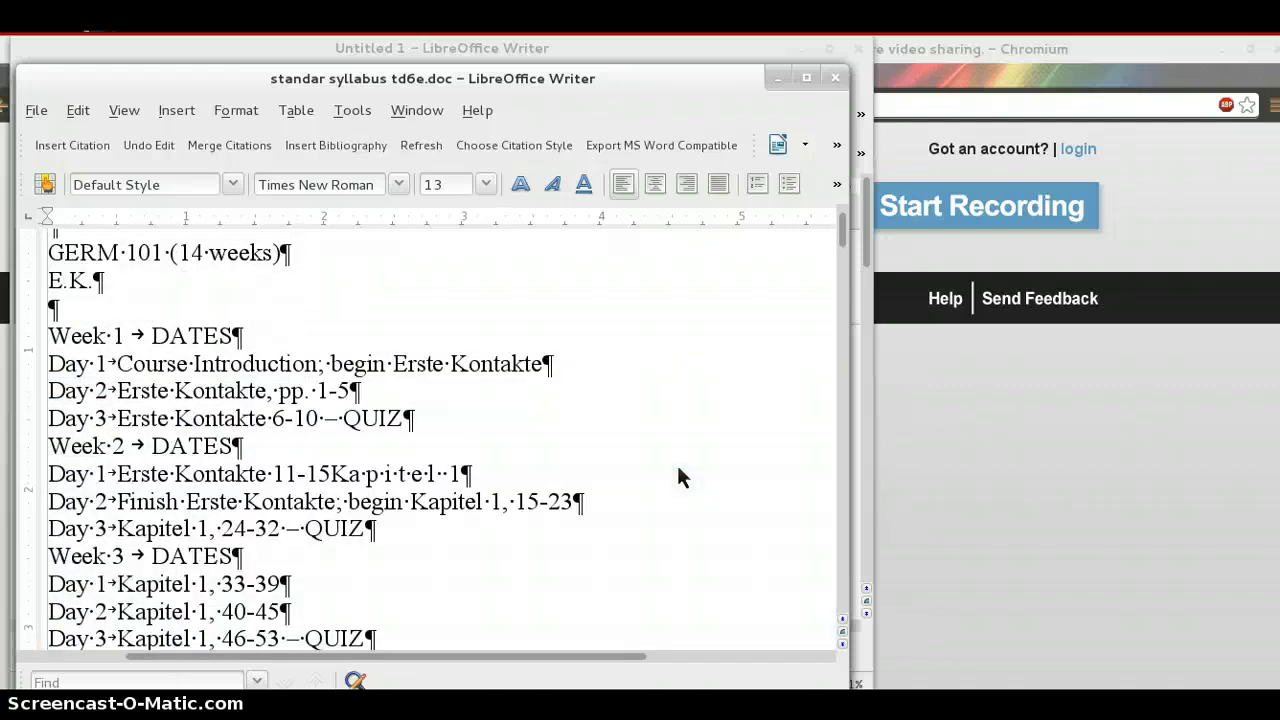
pyautogui.press('Up')
pyautogui.press('Up')
pyautogui.press('Up')
pyautogui.press('Up')
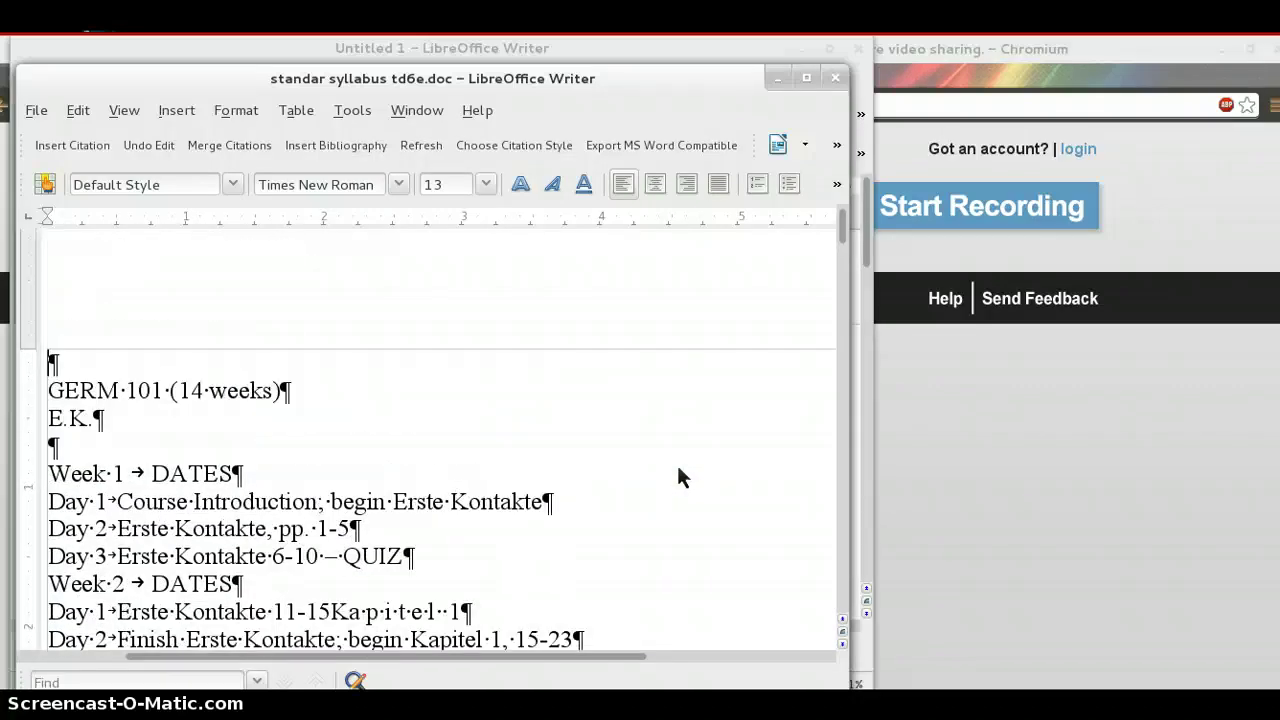
pyautogui.press('Up')
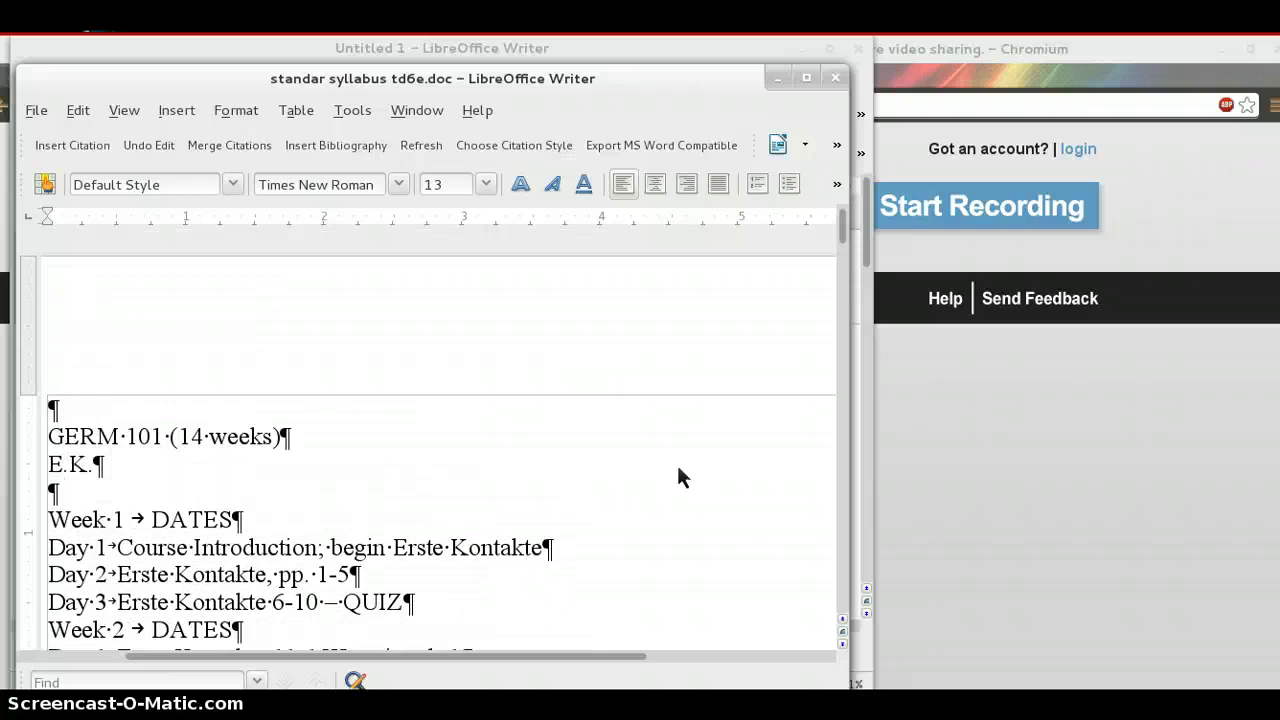
pyautogui.press('Down')
pyautogui.press('Down')
pyautogui.press('Down')
pyautogui.press('Down')
pyautogui.hotkey('shift', 'pagedown')
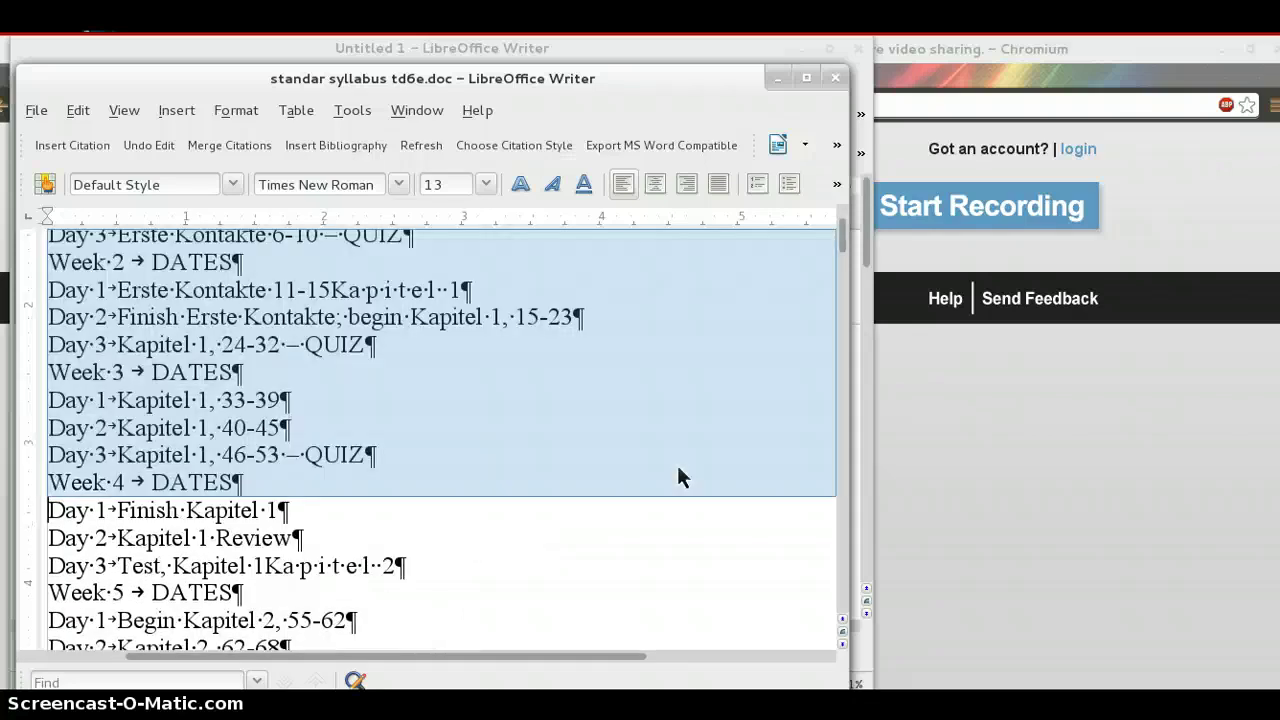
pyautogui.press('pagedown')
pyautogui.press('pagedown')
pyautogui.press('pagedown')
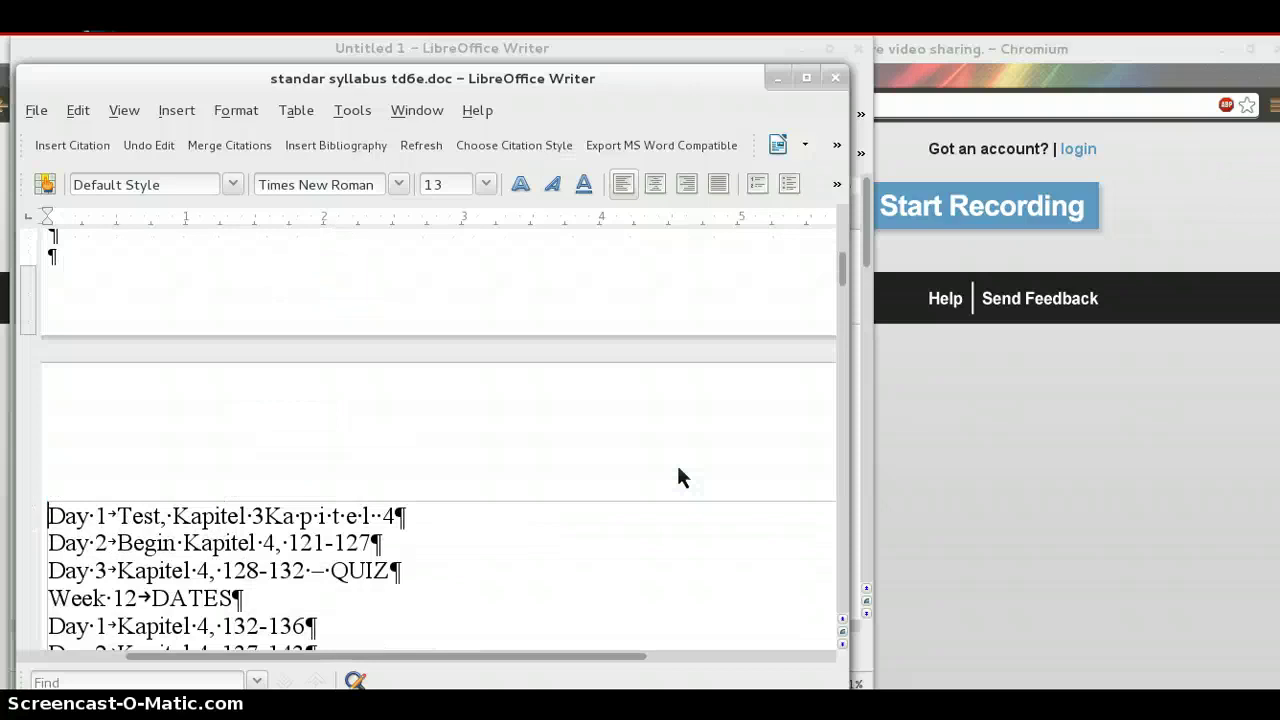
pyautogui.press('Down')
pyautogui.press('Down')
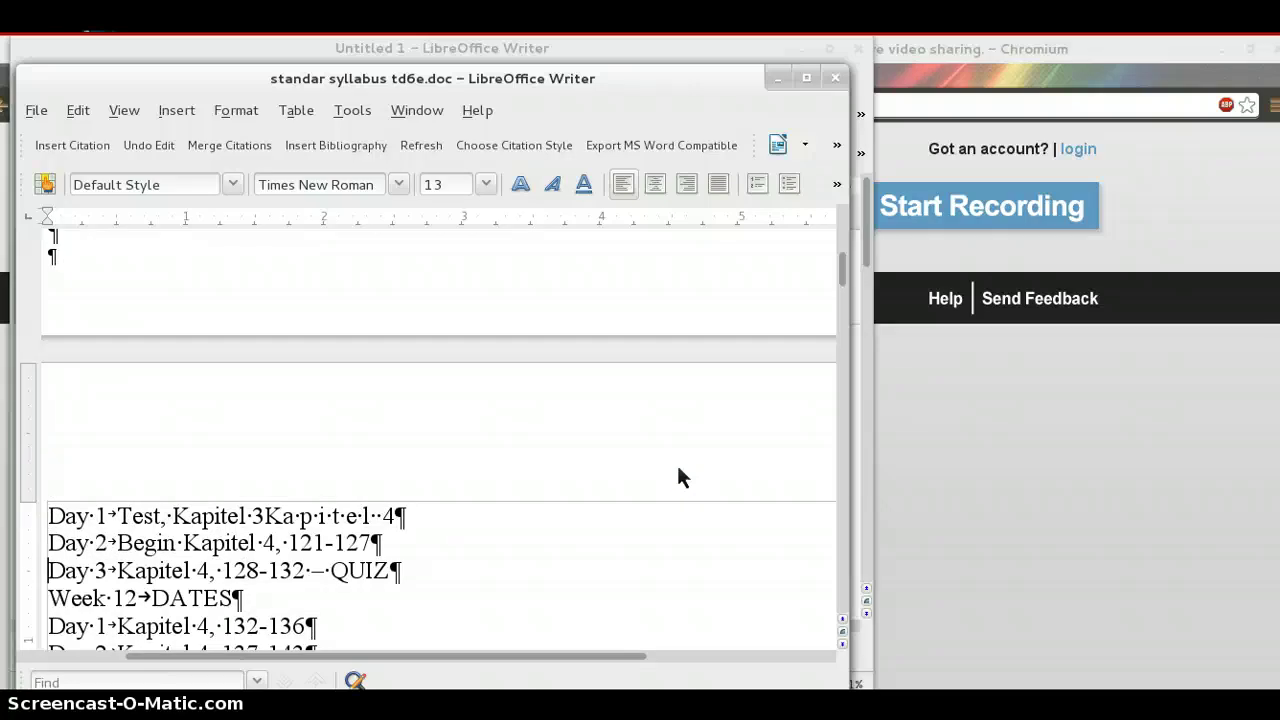
pyautogui.hotkey('ctrl', 'a')
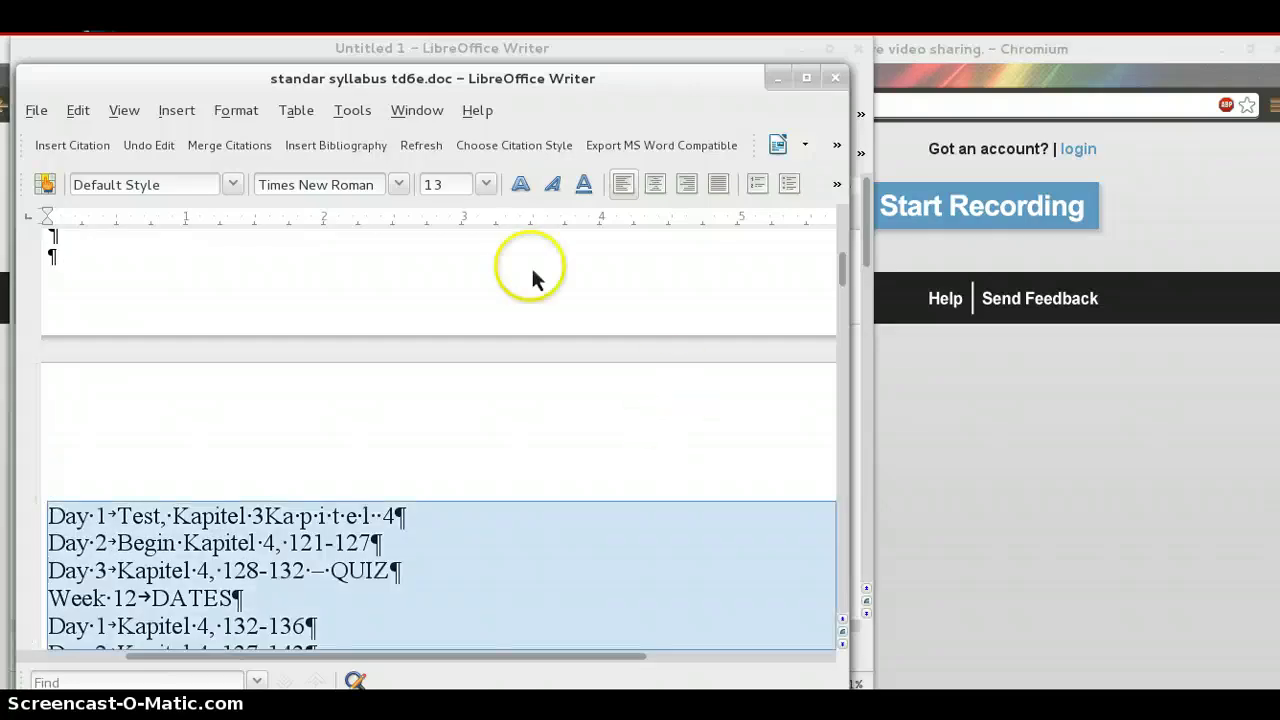
# Convert the selected syllabus text into a two-column table with Table > Insert > Table
pyautogui.click(296, 112)
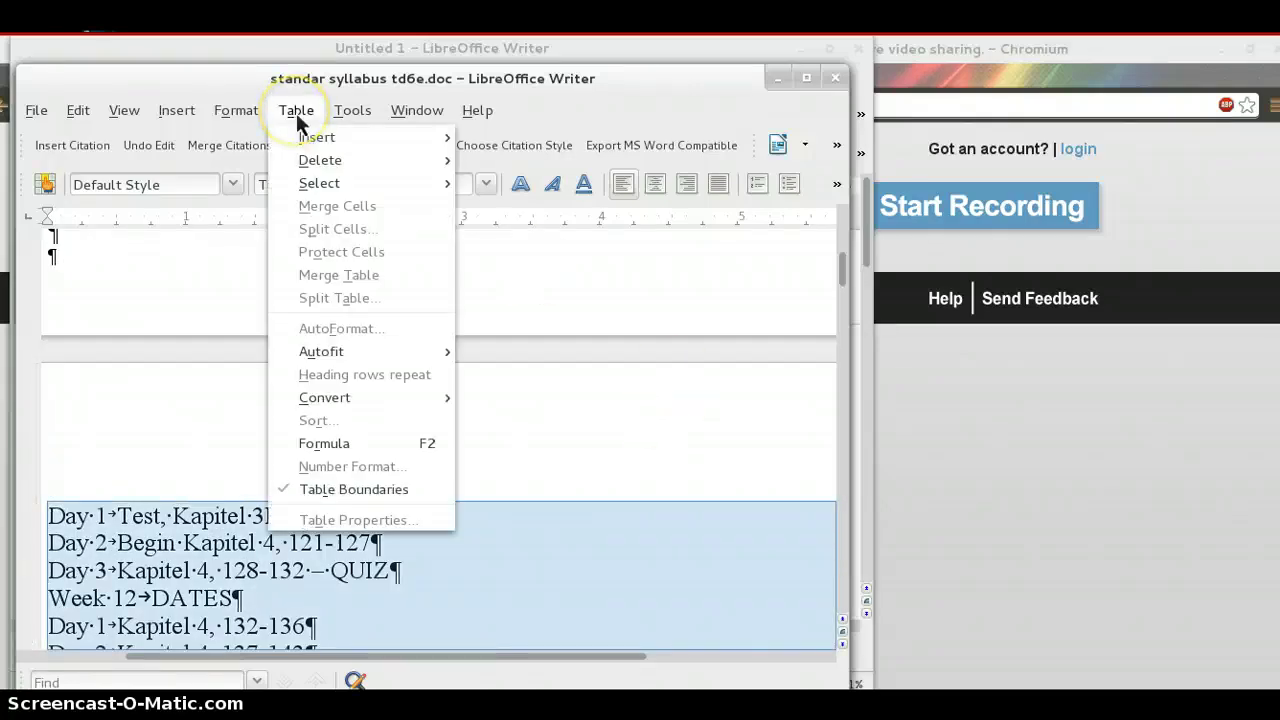
pyautogui.moveTo(330, 137)
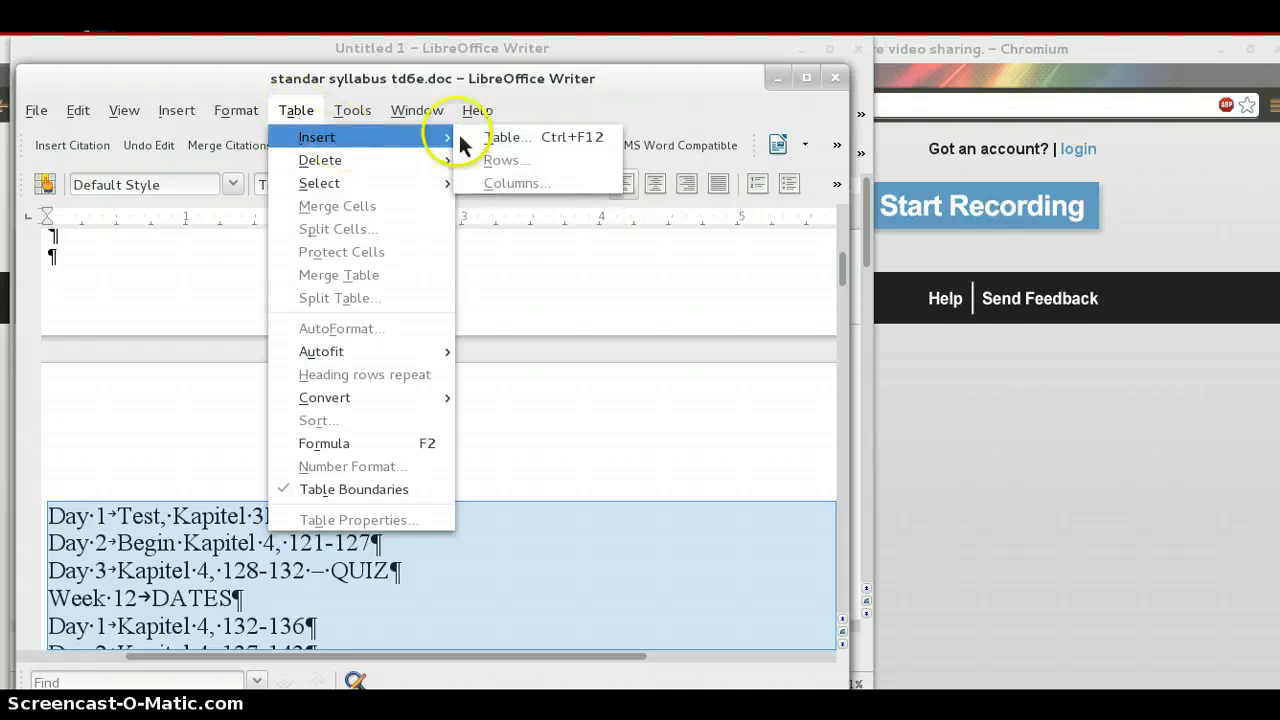
pyautogui.click(493, 137)
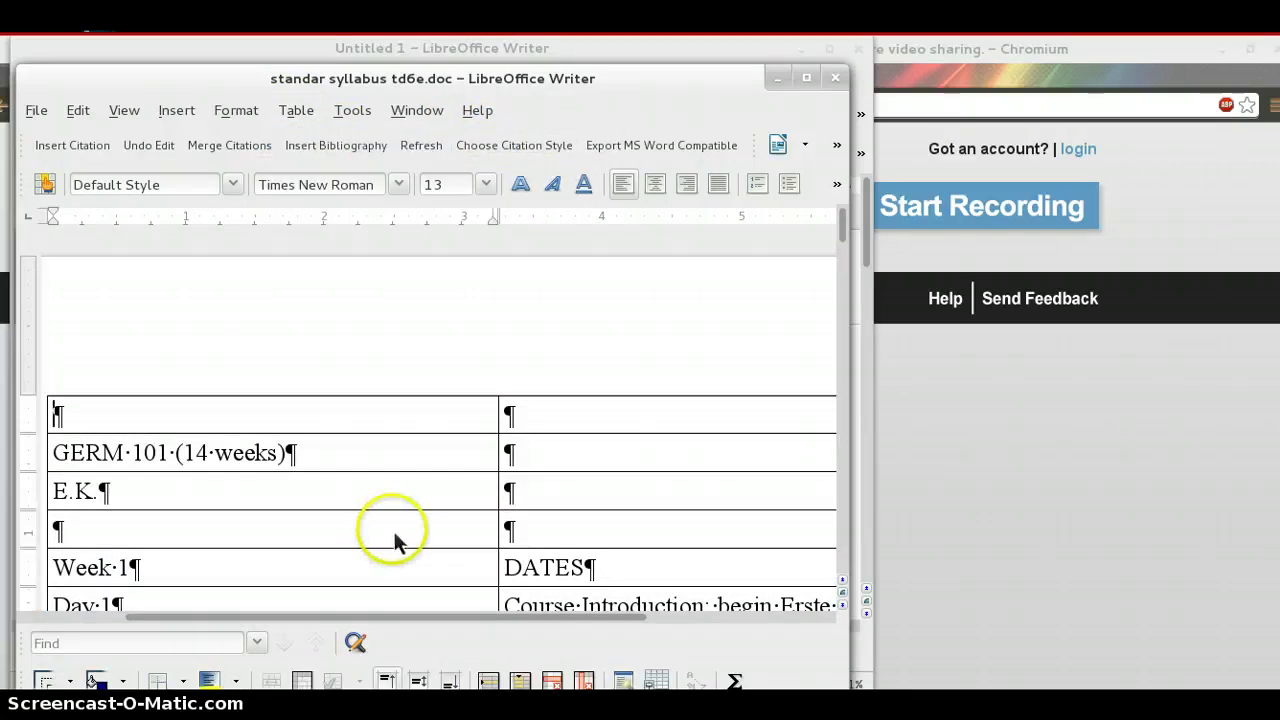
pyautogui.scroll(-5, 394, 534)
pyautogui.scroll(-9, 394, 536)
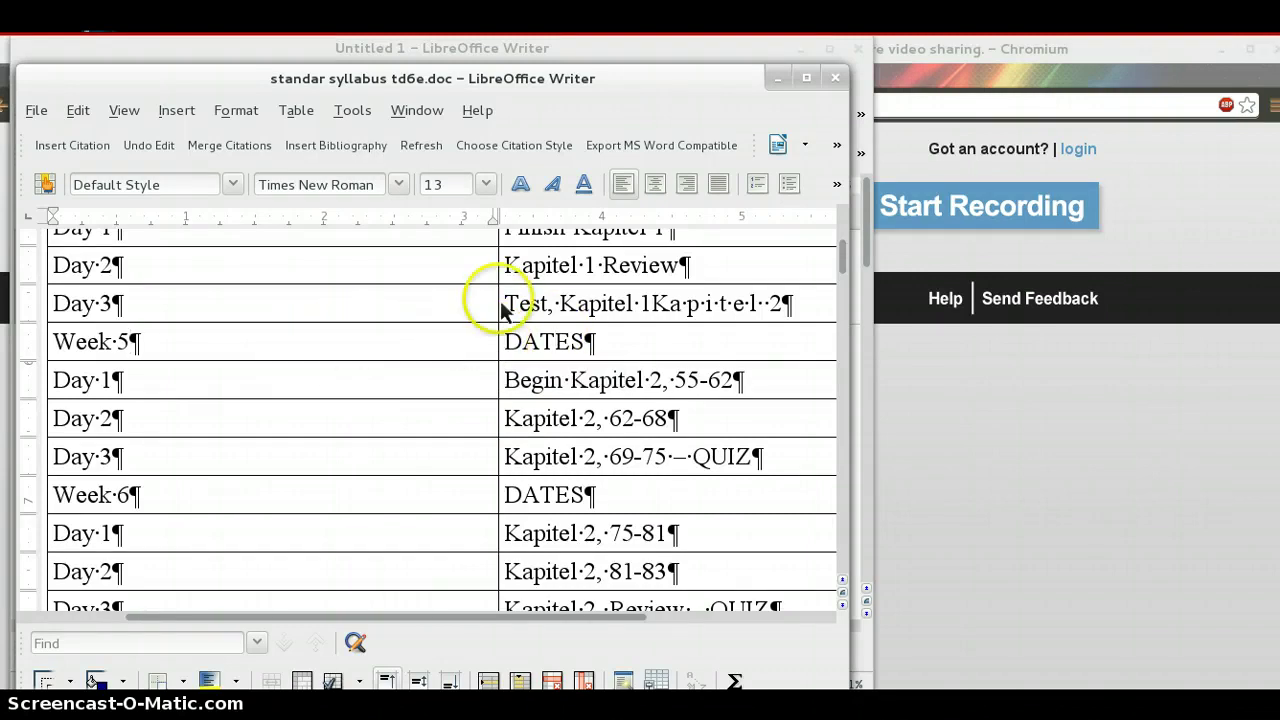
# Drag the column border far left so the Day column is narrow and the topics column widens
pyautogui.moveTo(457, 309); pyautogui.dragTo(437, 314)
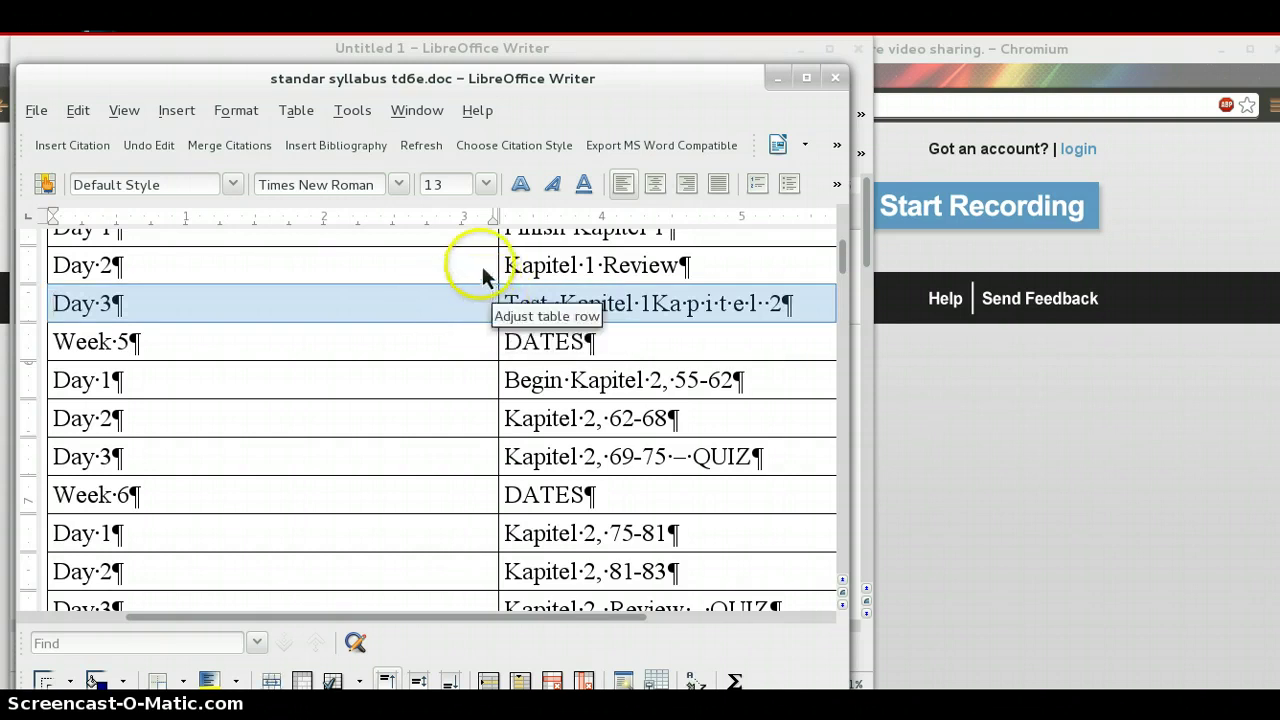
pyautogui.click(504, 273)
pyautogui.moveTo(504, 273)
pyautogui.mouseDown()
pyautogui.moveTo(290, 290)
pyautogui.moveTo(232, 280)
pyautogui.moveTo(238, 296)
pyautogui.mouseUp()
pyautogui.scroll(15, 358, 440)
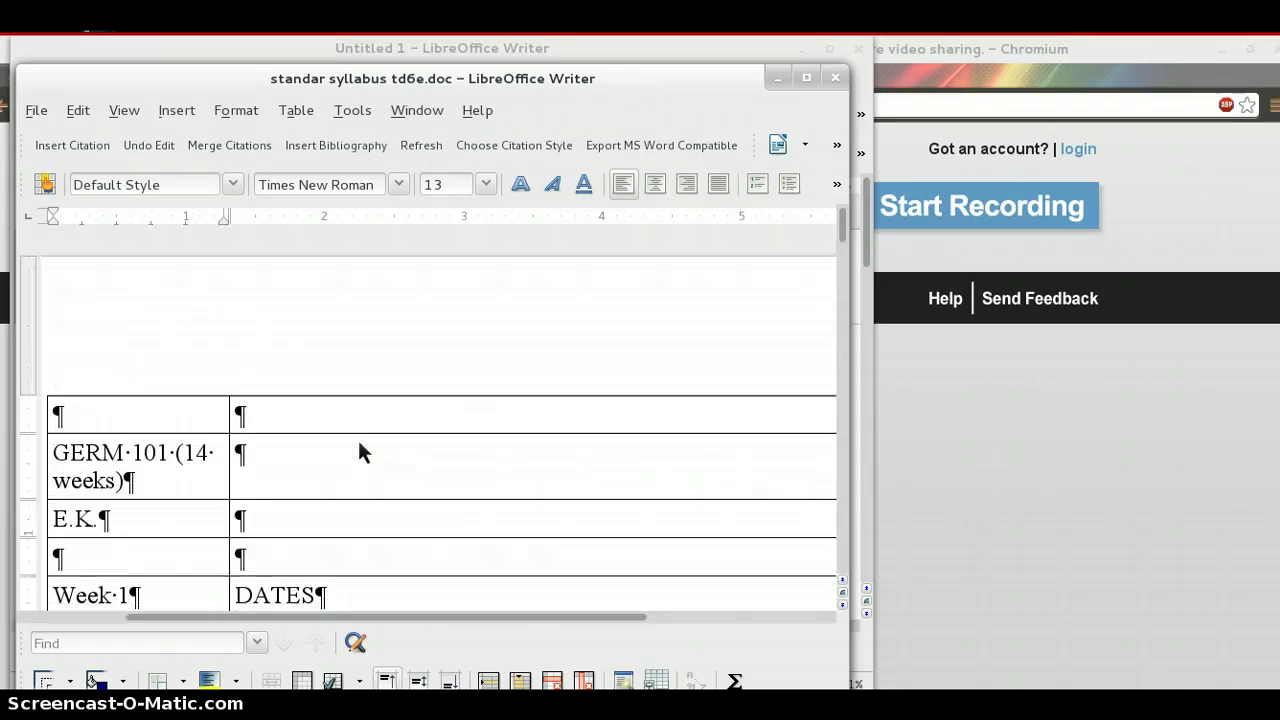
pyautogui.scroll(-5, 357, 437)
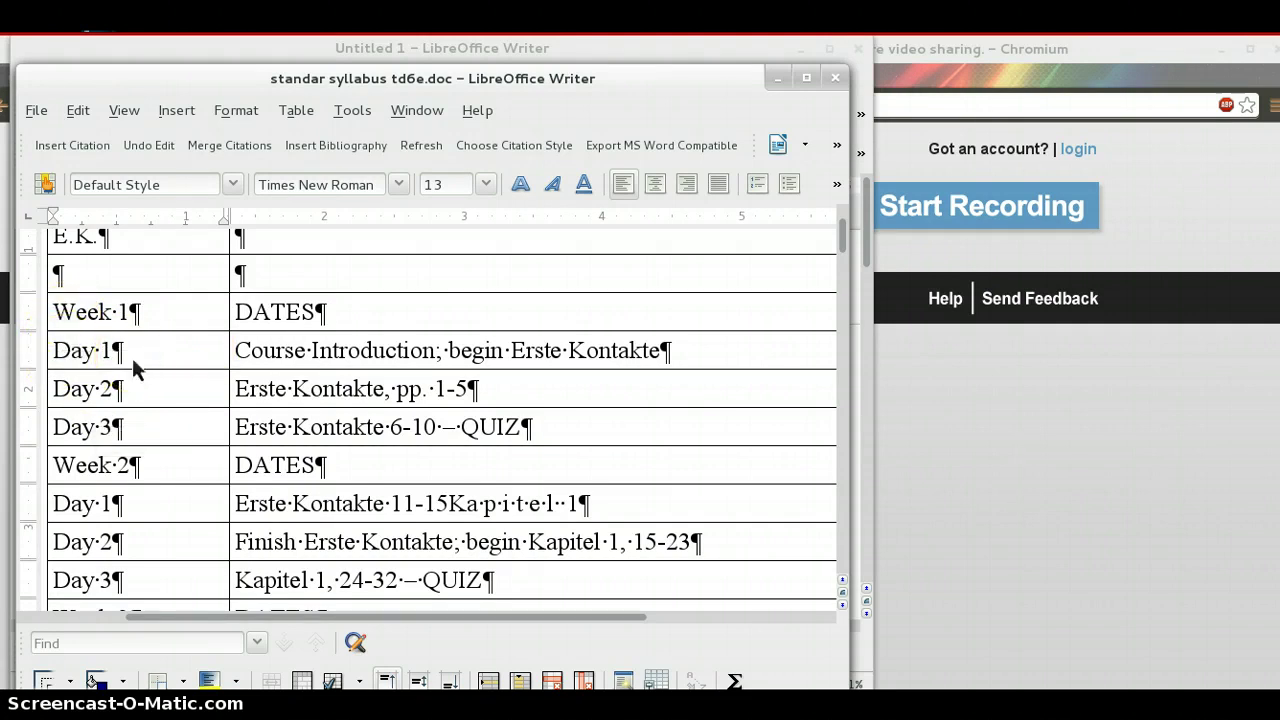
# Replace all 'Day [1-3]' regex matches with '&' formatted Align right, making 126 replacements
pyautogui.hotkey('ctrl', 'h')
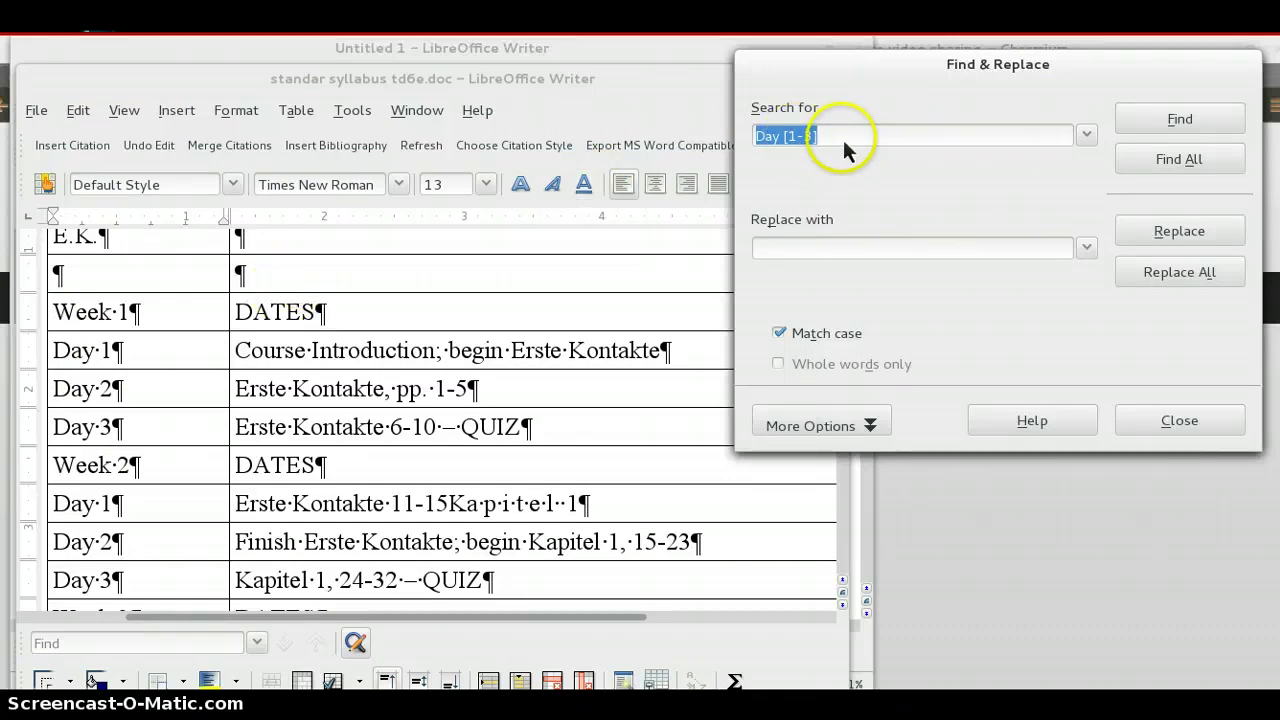
pyautogui.click(832, 240)
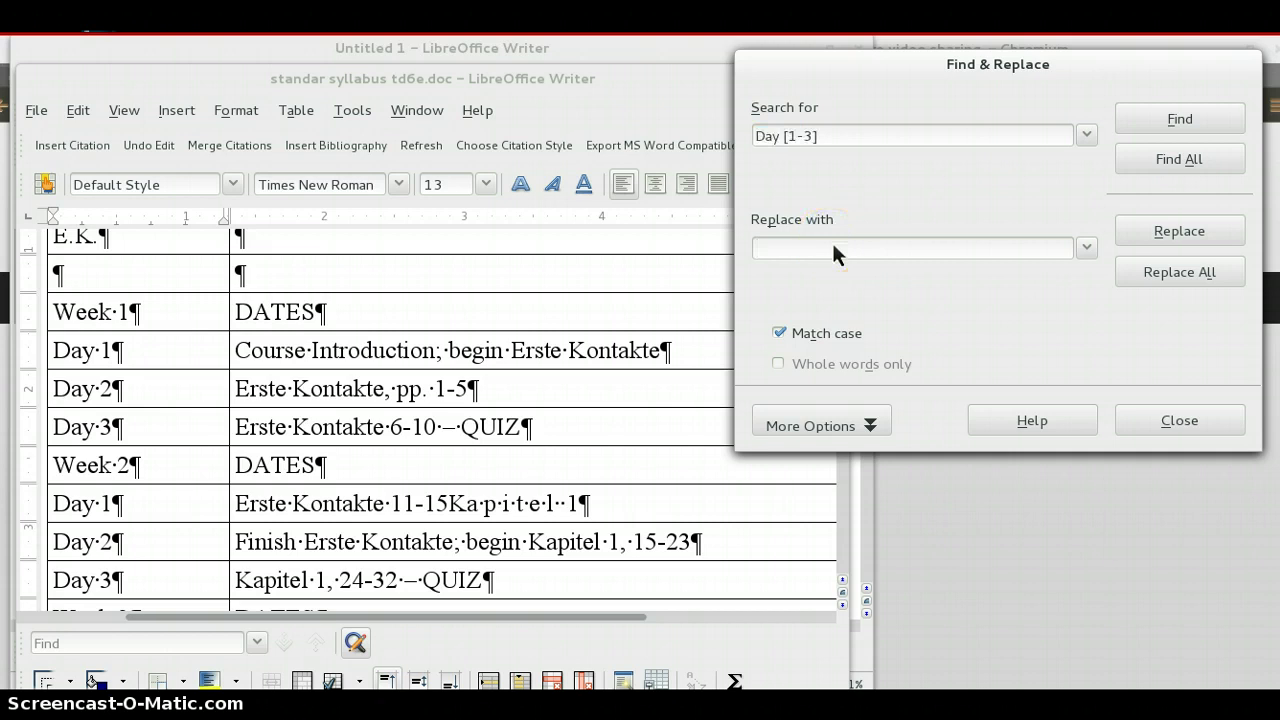
pyautogui.write('&')
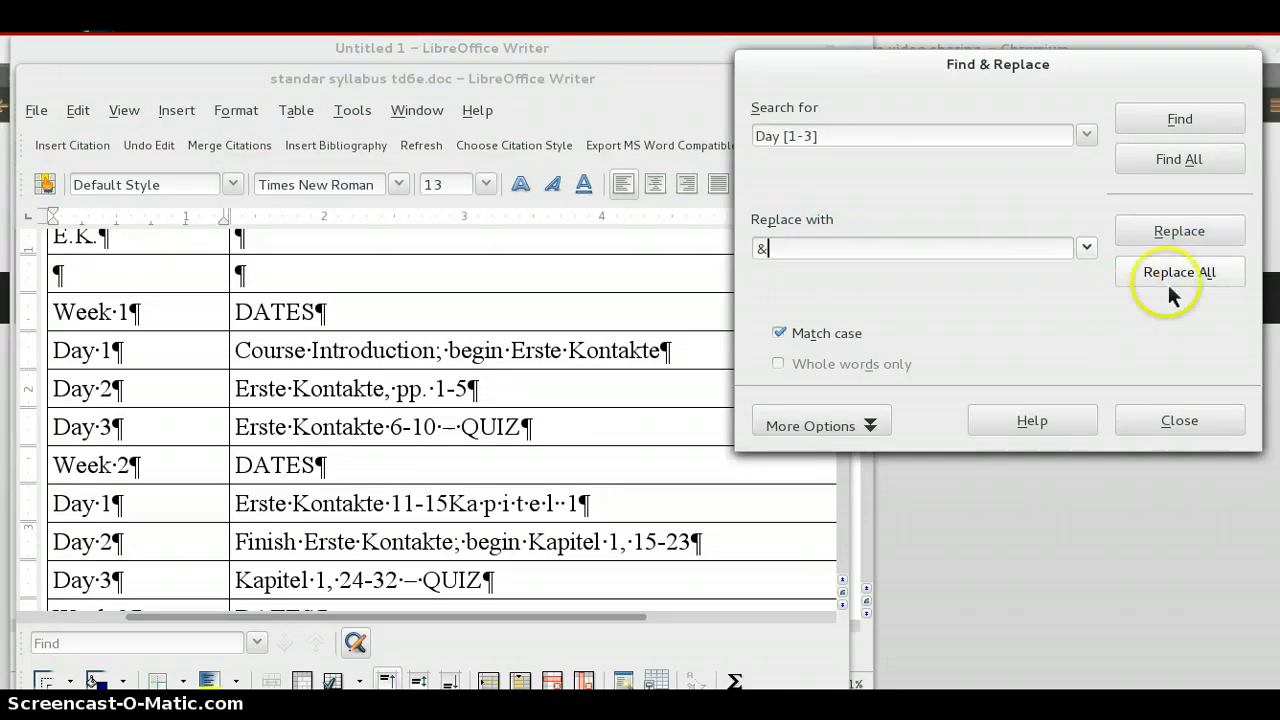
pyautogui.click(870, 425)
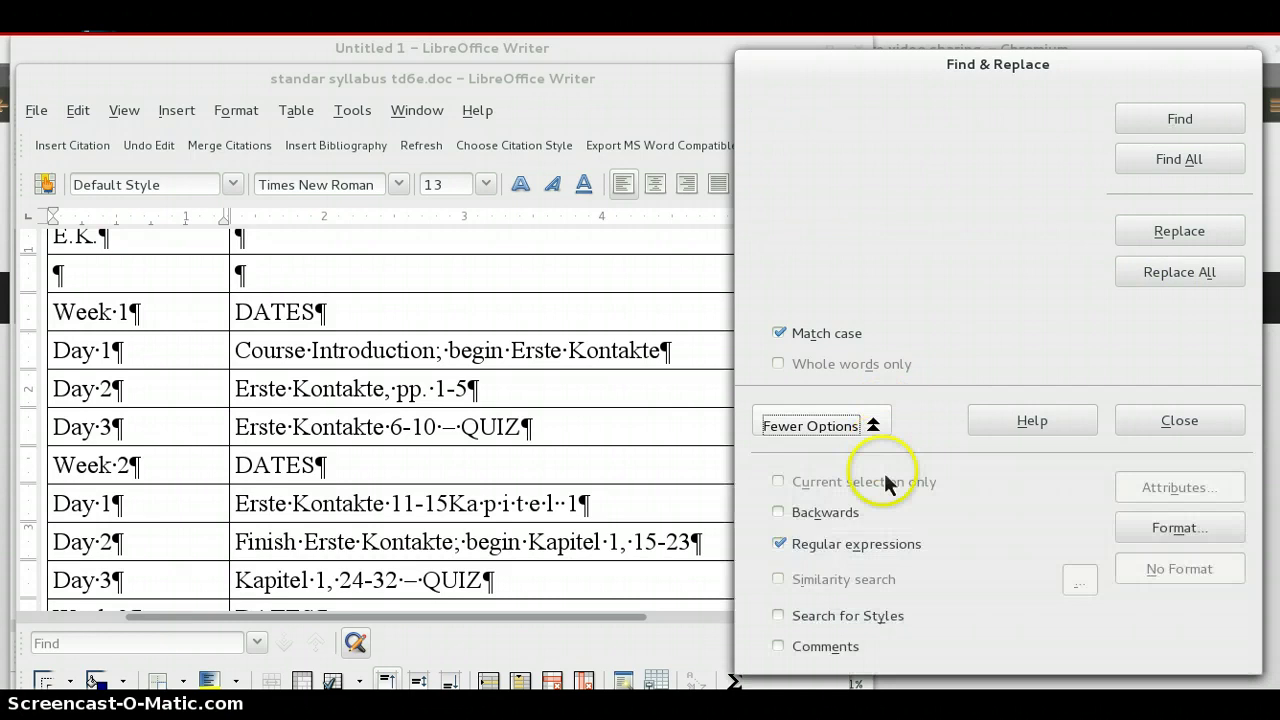
pyautogui.click(1174, 529)
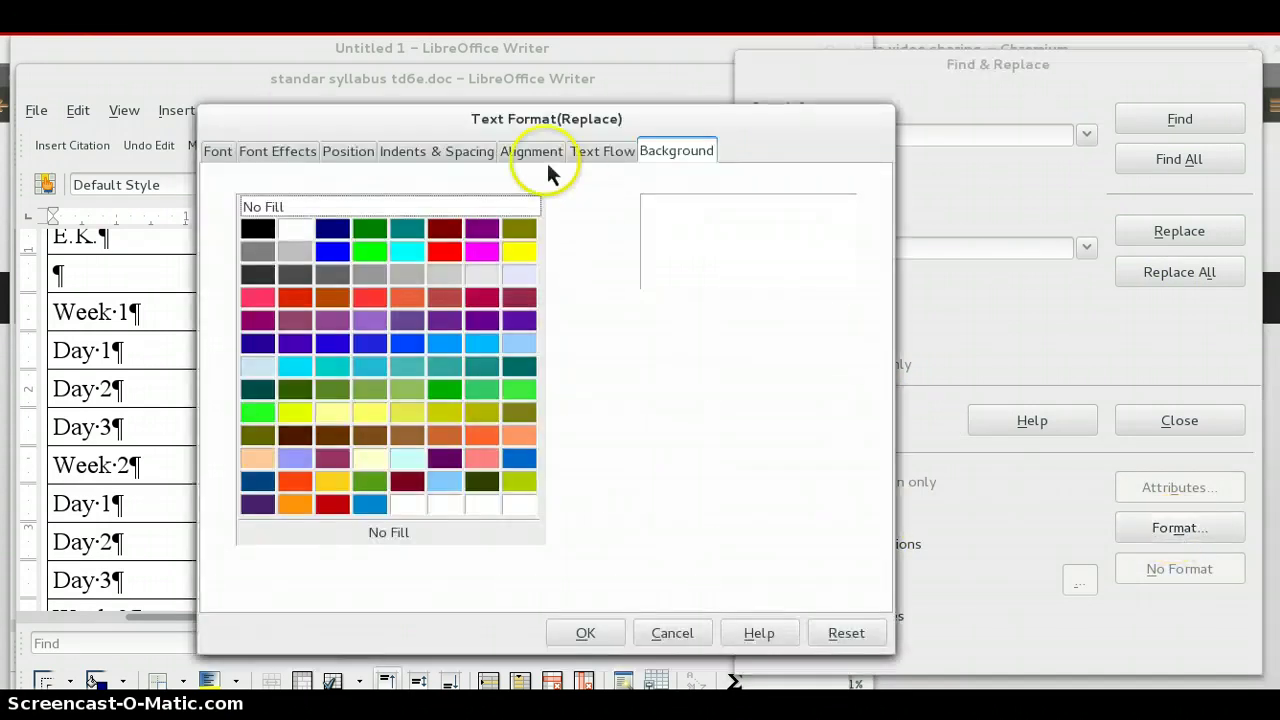
pyautogui.click(532, 152)
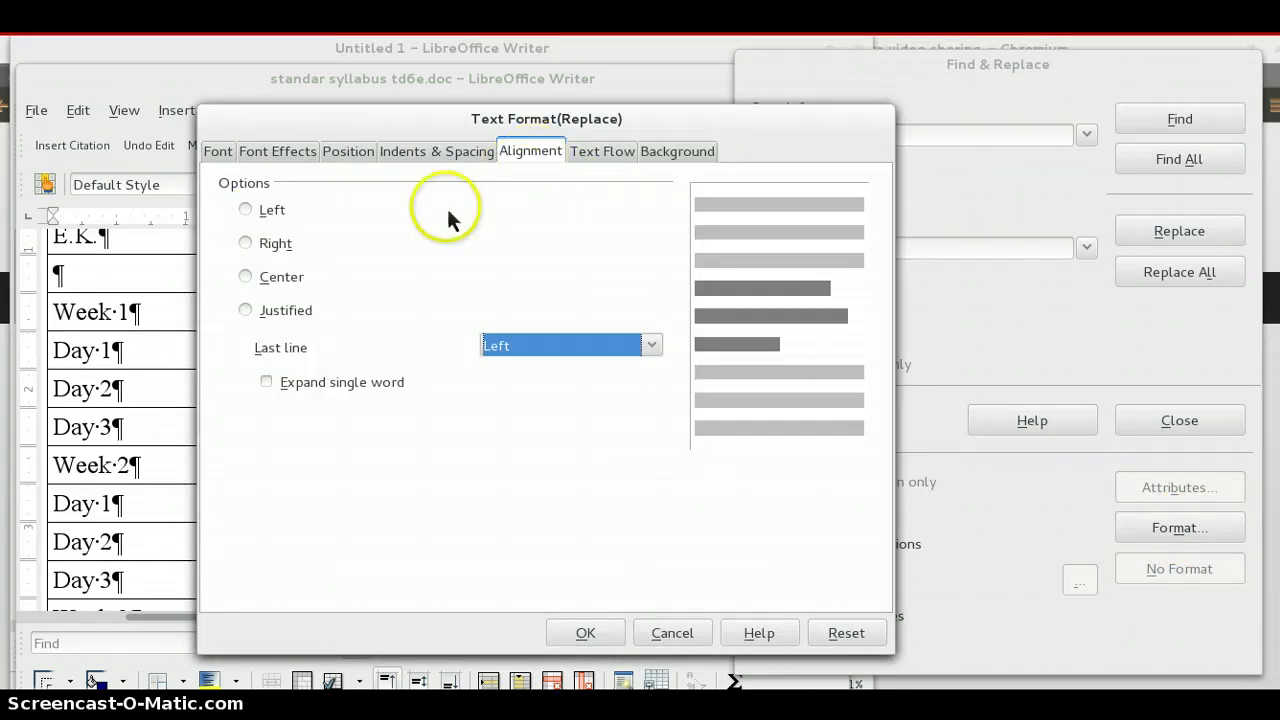
pyautogui.click(245, 243)
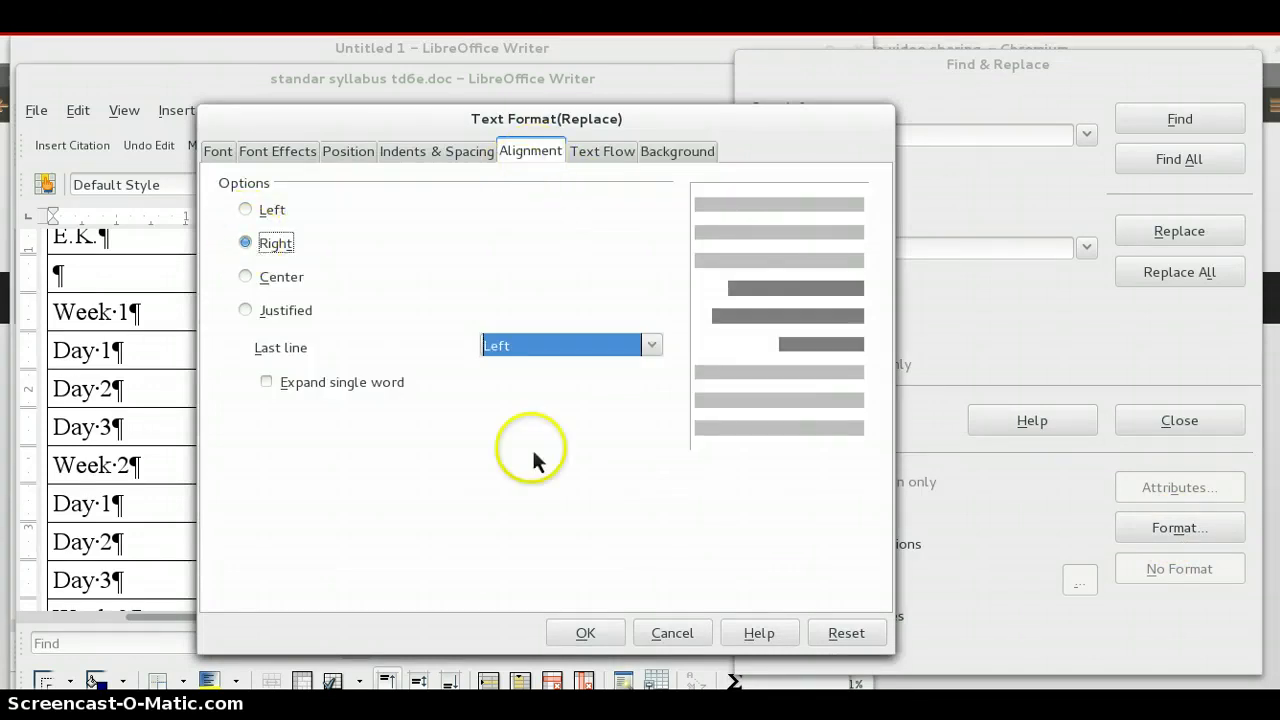
pyautogui.click(583, 633)
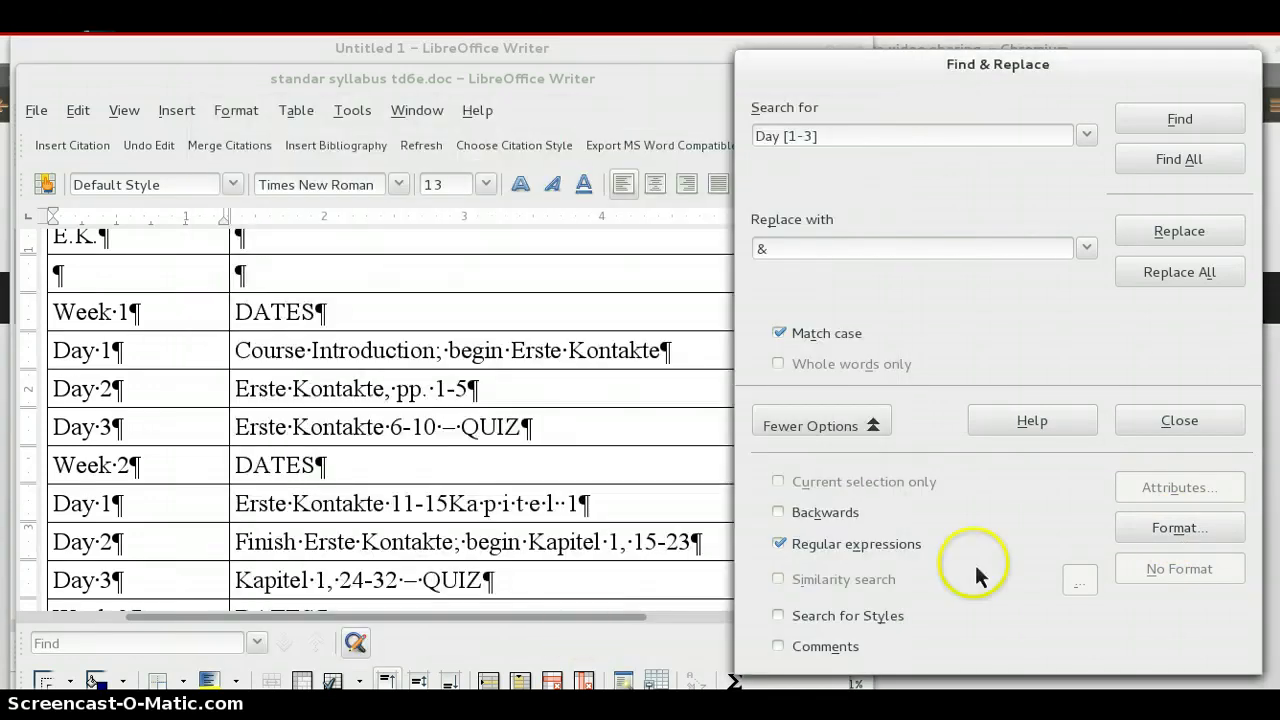
pyautogui.click(1181, 275)
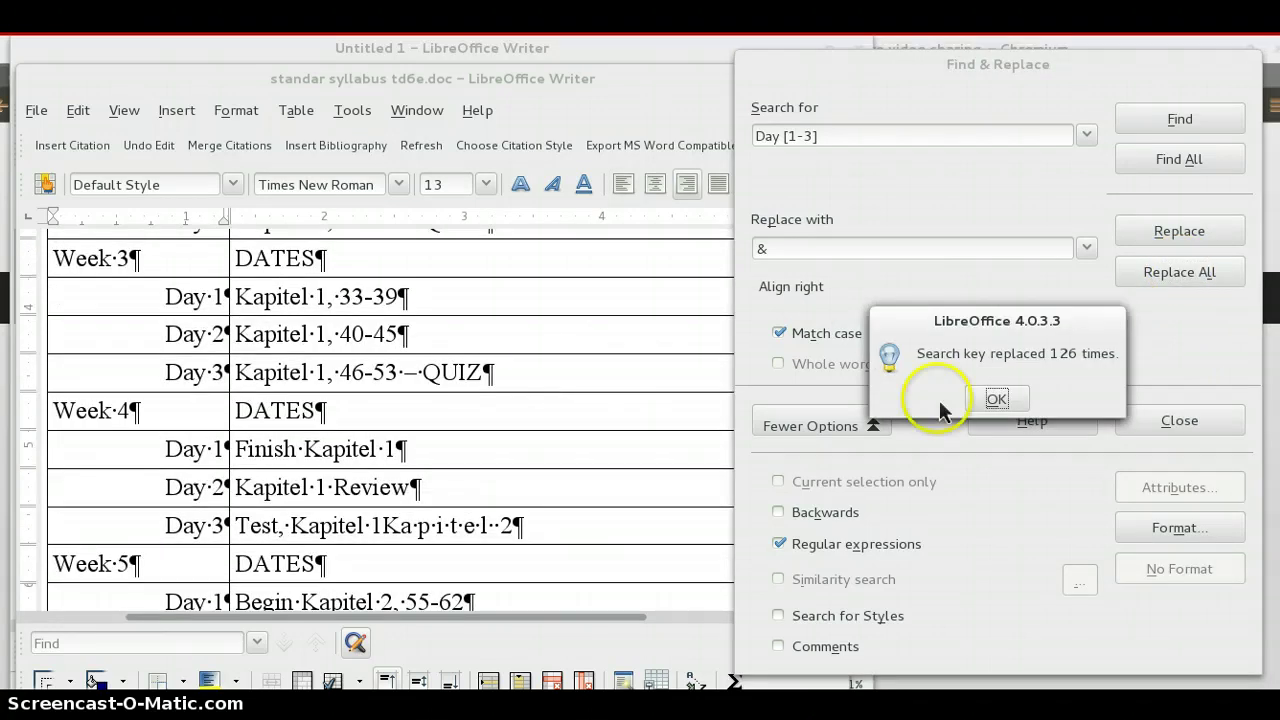
pyautogui.click(1019, 399)
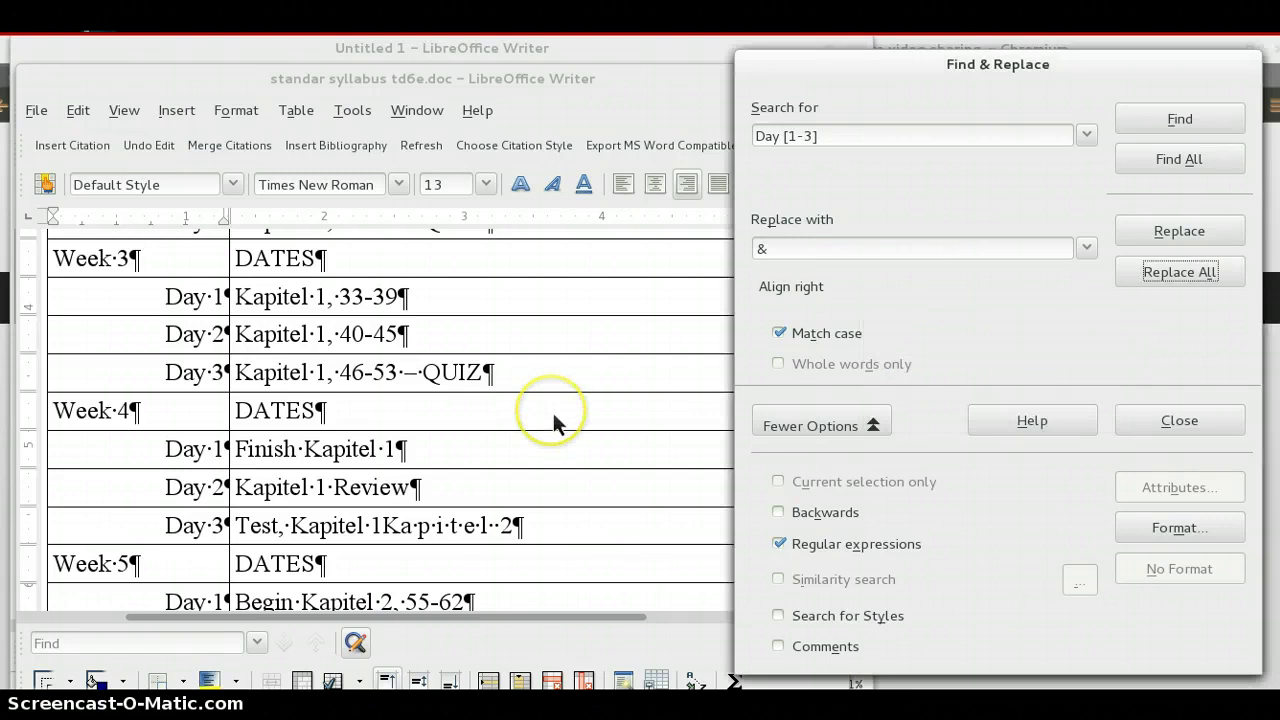
pyautogui.scroll(10, 552, 409)
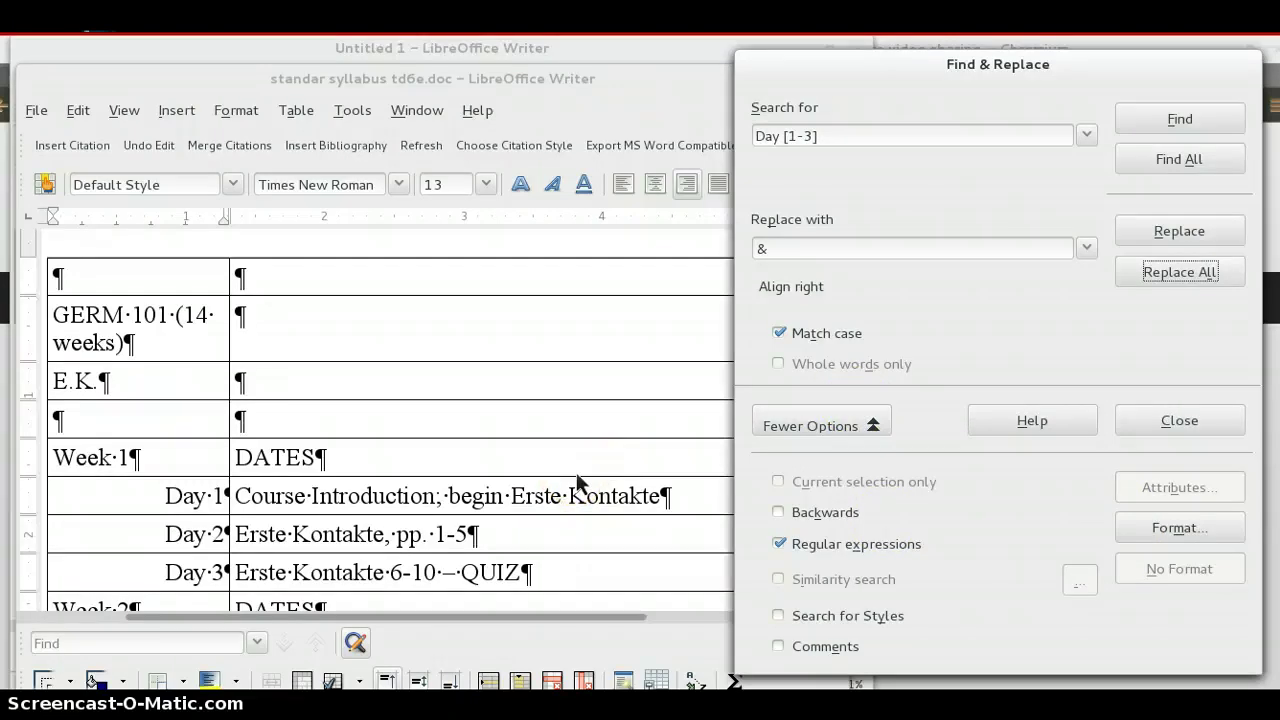
# Turn off Nonprinting Characters from the View menu
pyautogui.click(313, 381)
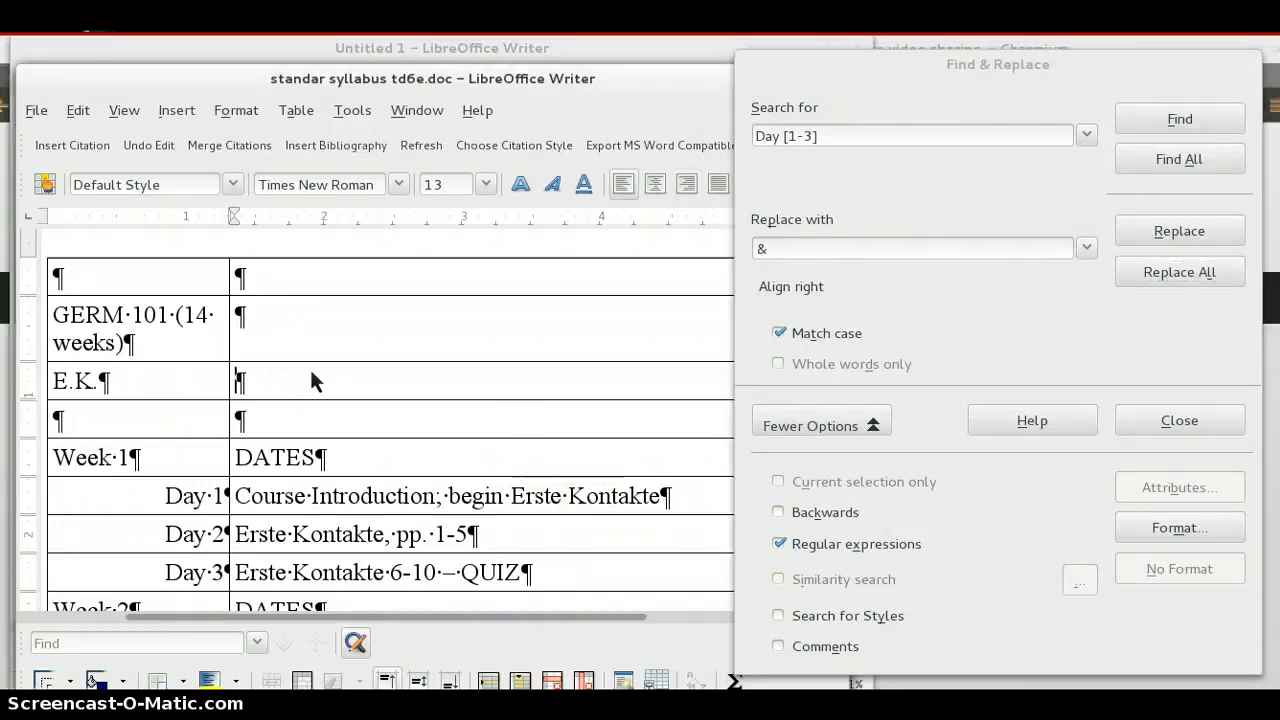
pyautogui.hotkey('alt', 'v')
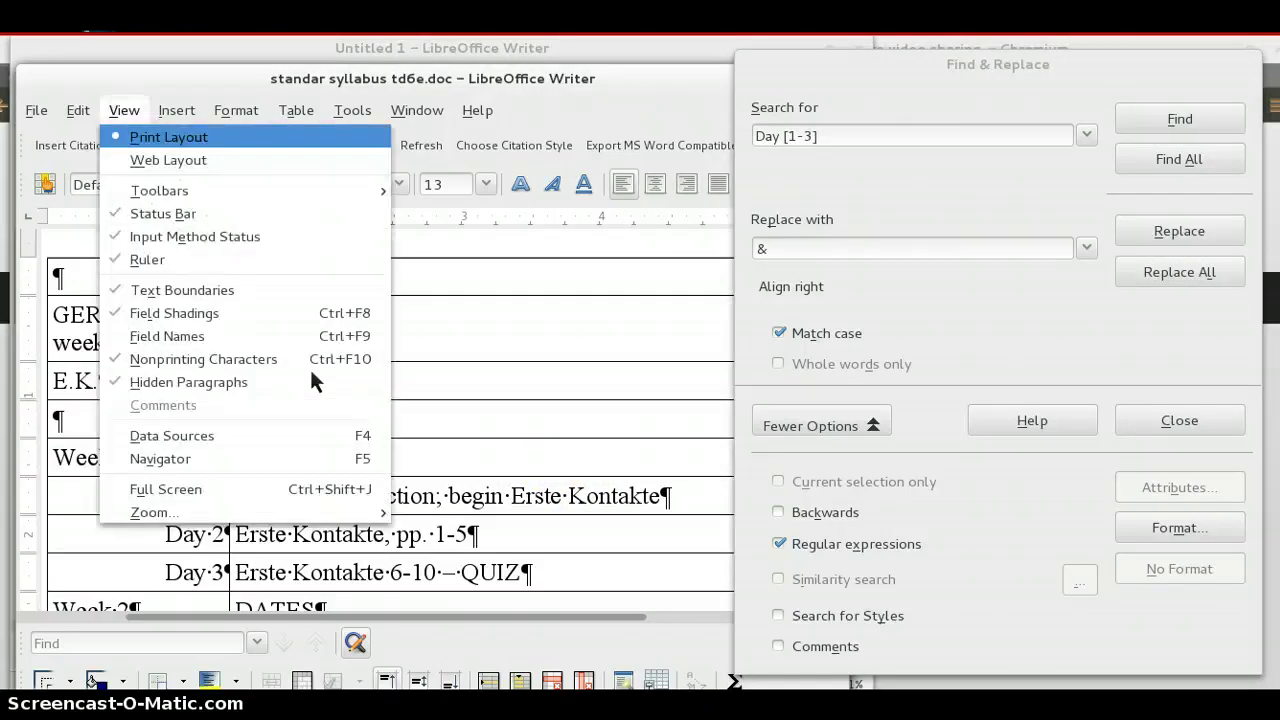
pyautogui.click(246, 366)
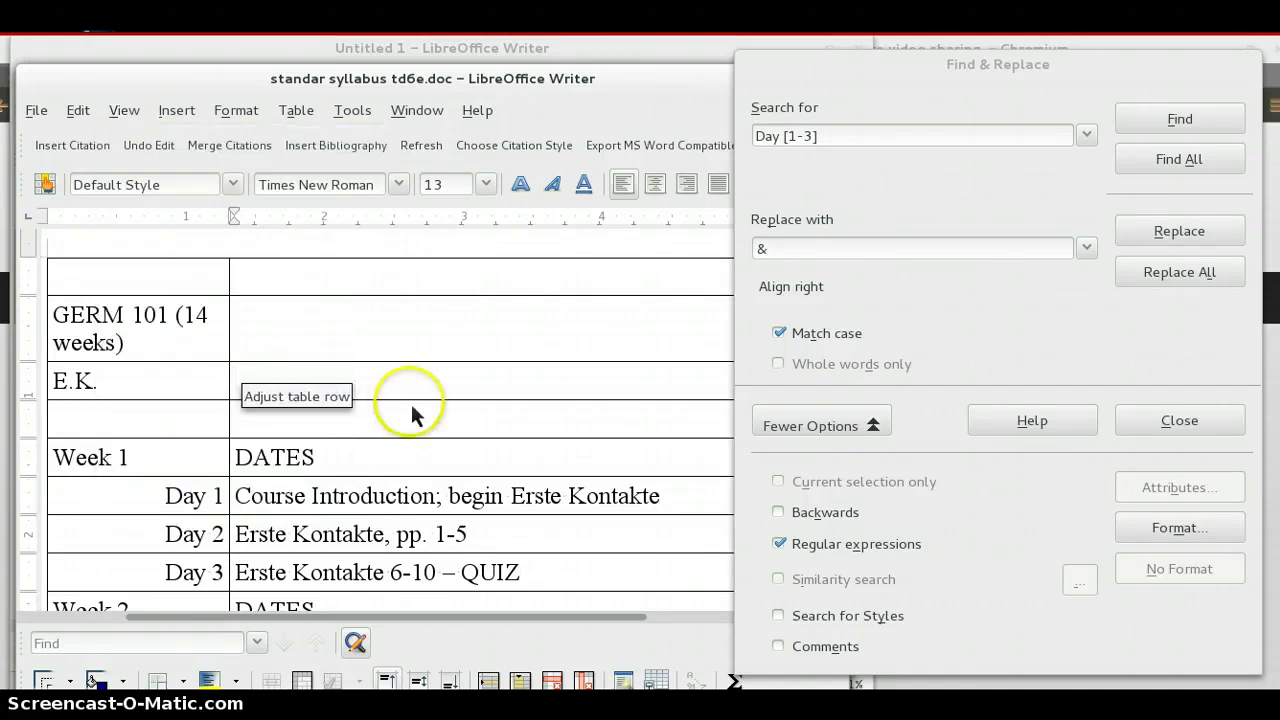
# Scroll down and place the cursor at the start of the GERM 102 row
pyautogui.scroll(-10, 412, 410)
pyautogui.scroll(-15, 410, 401)
pyautogui.scroll(-15, 410, 401)
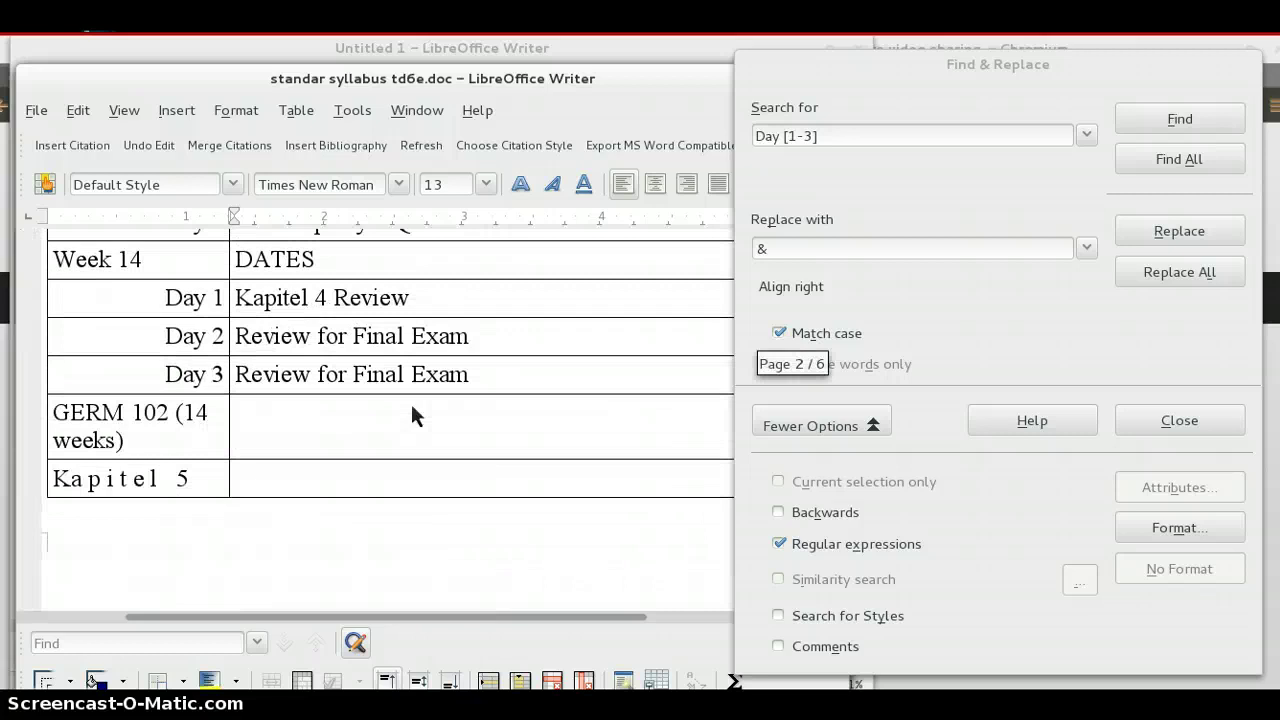
pyautogui.click(253, 413)
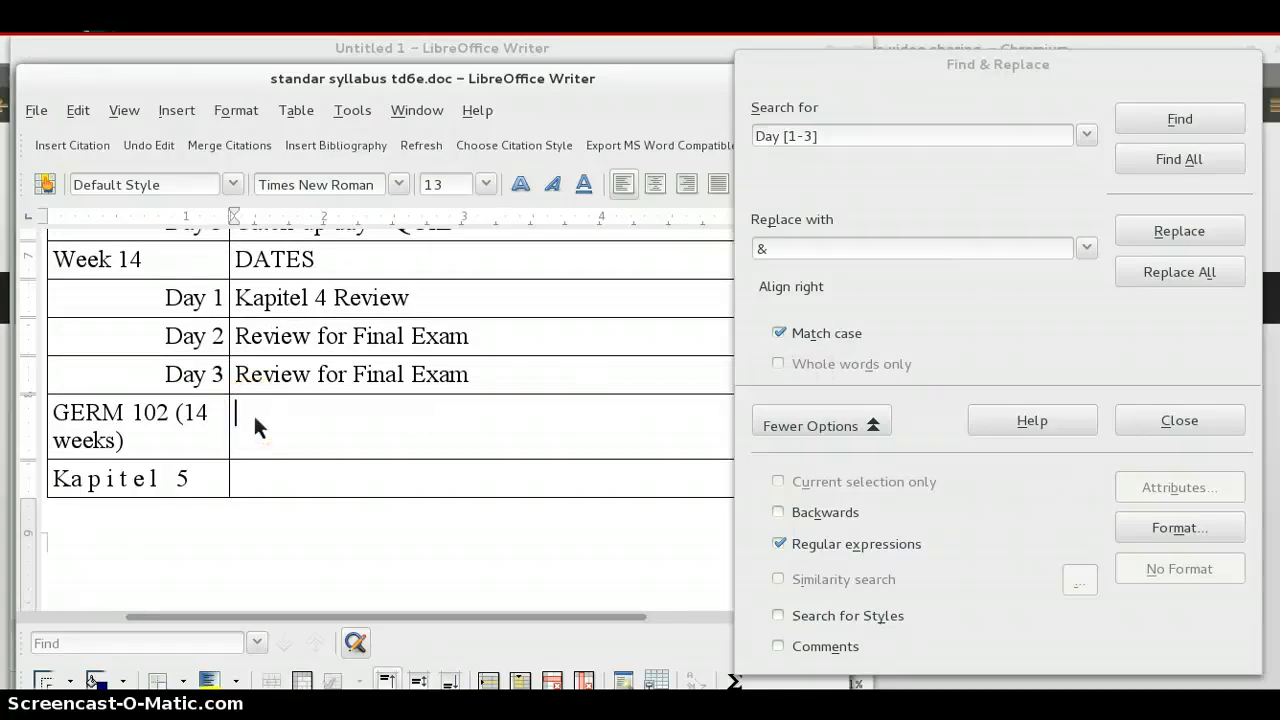
pyautogui.click(44, 412)
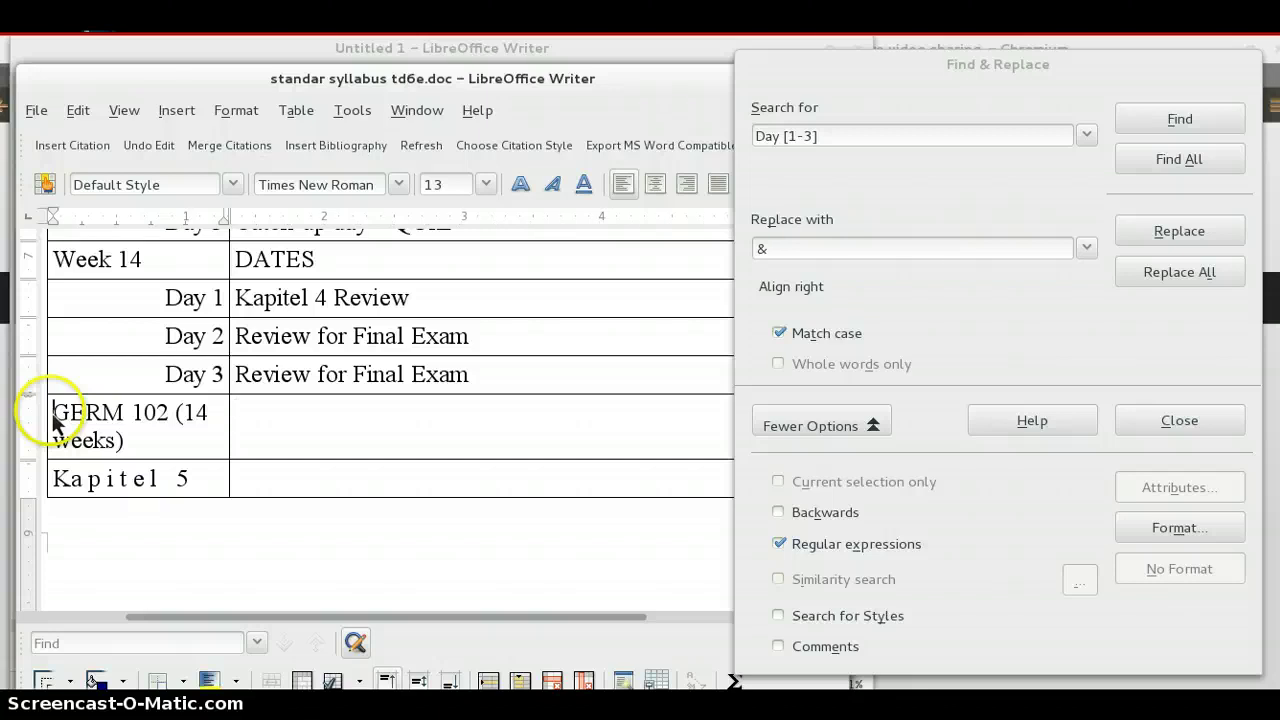
# Split the table at the GERM 102 row using the No heading option
pyautogui.click(296, 110)
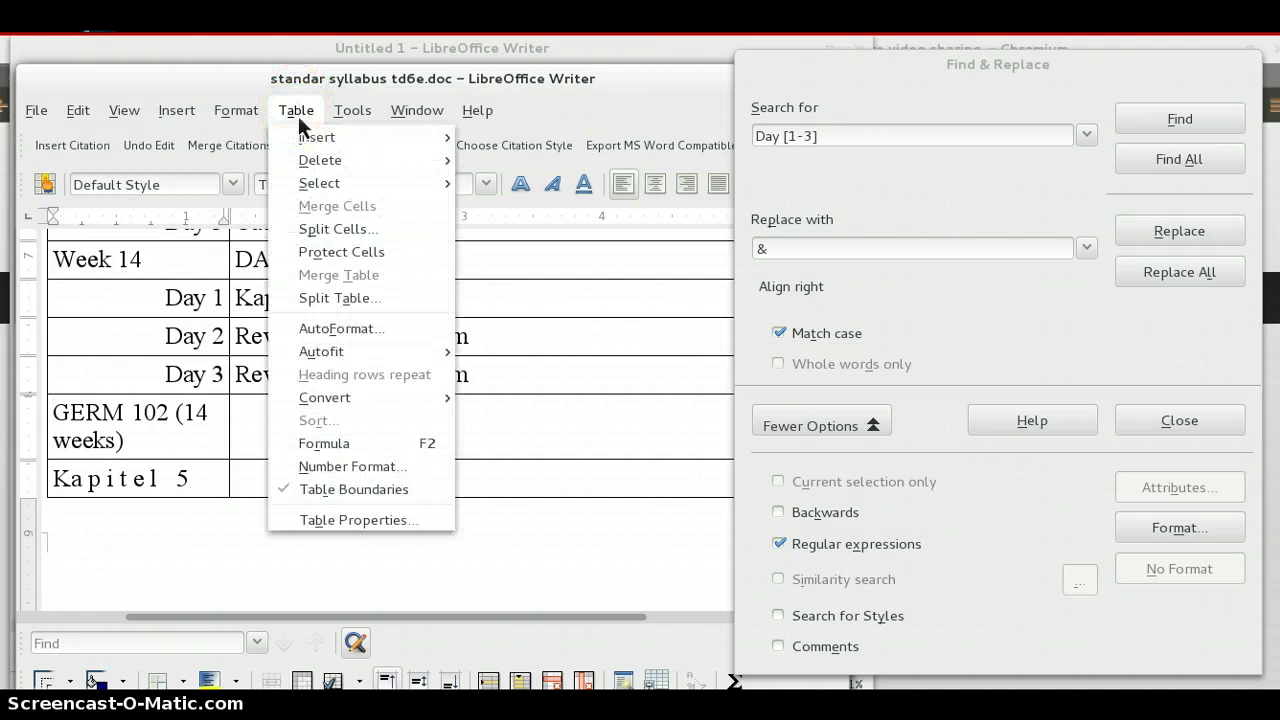
pyautogui.click(340, 300)
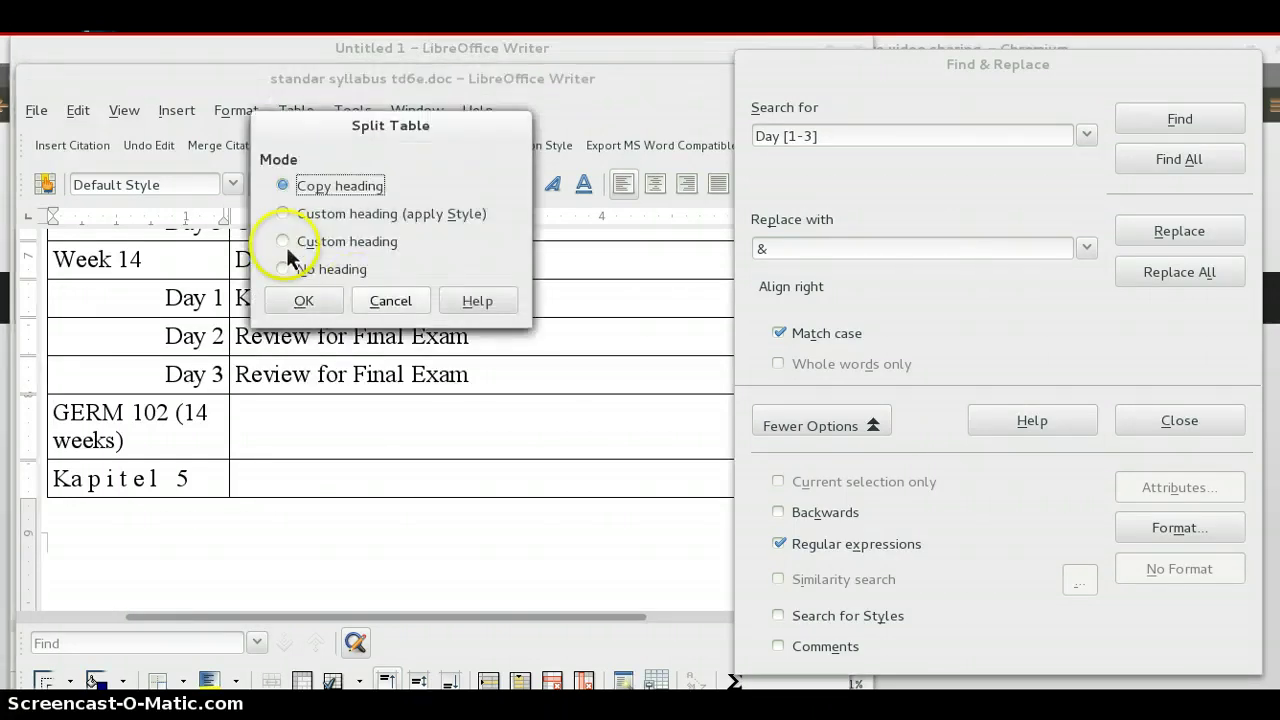
pyautogui.click(281, 267)
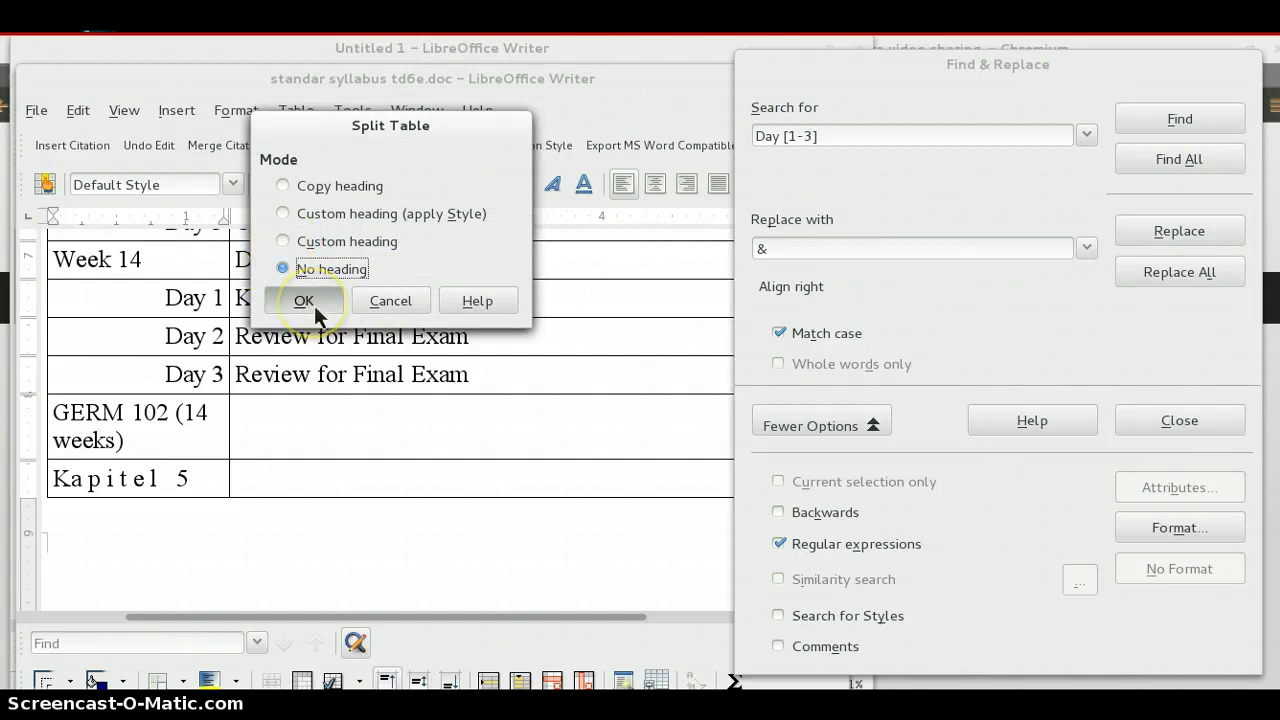
pyautogui.click(304, 301)
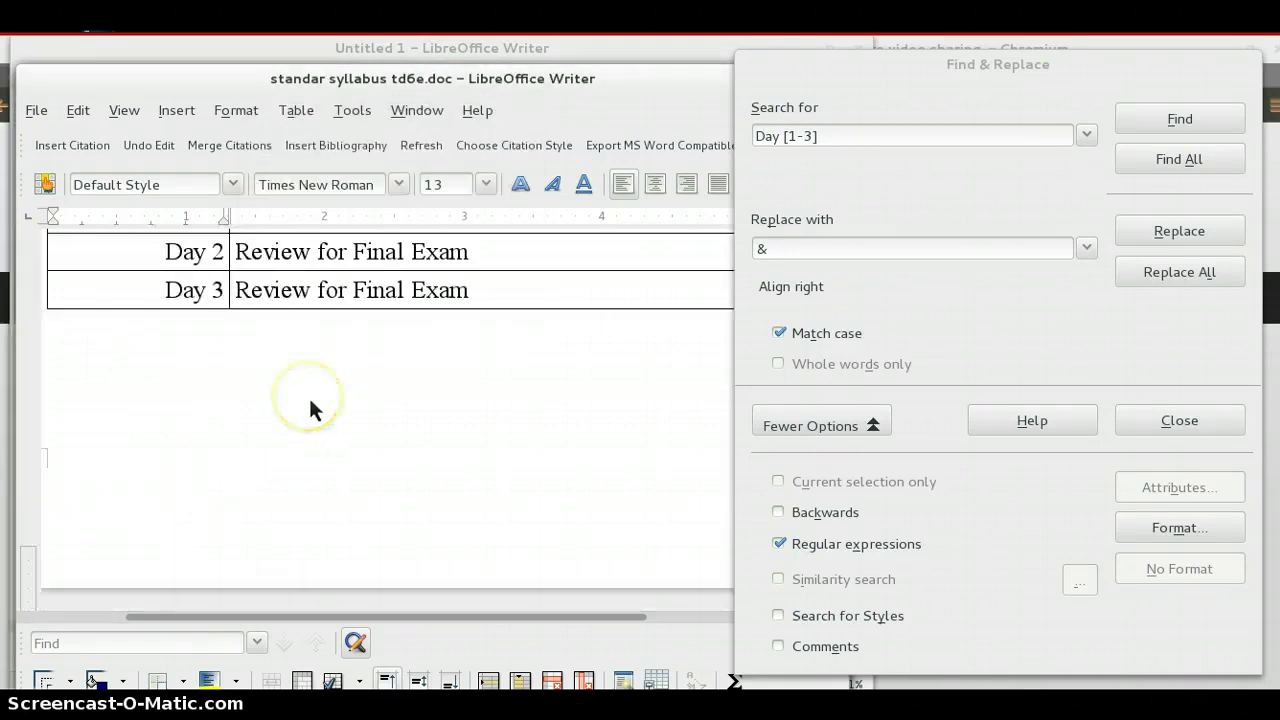
pyautogui.scroll(-5, 308, 395)
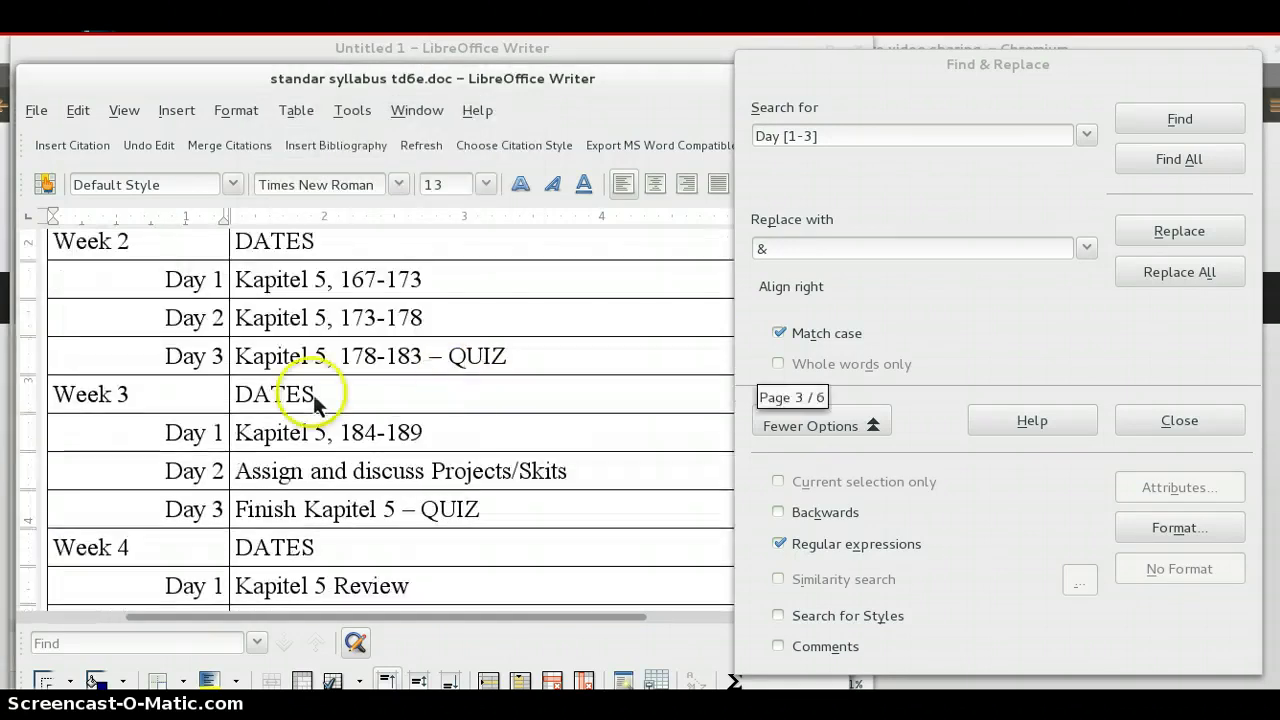